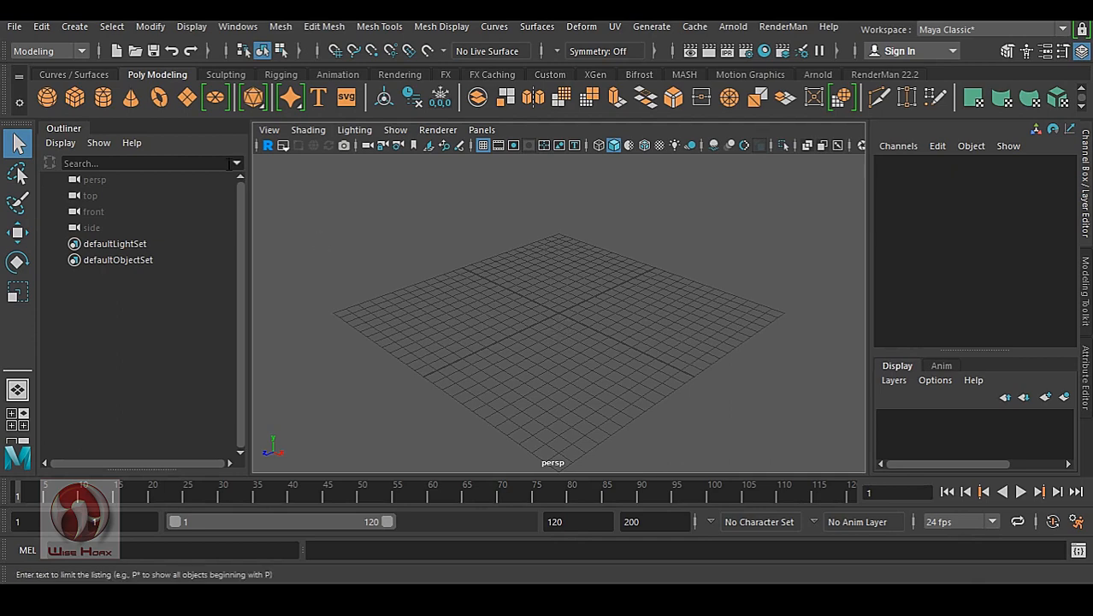
- Create a polygon disc at the centre of the grid and assign a new Lambert material to it
{"action": "left_click", "coordinate": [215, 98]}
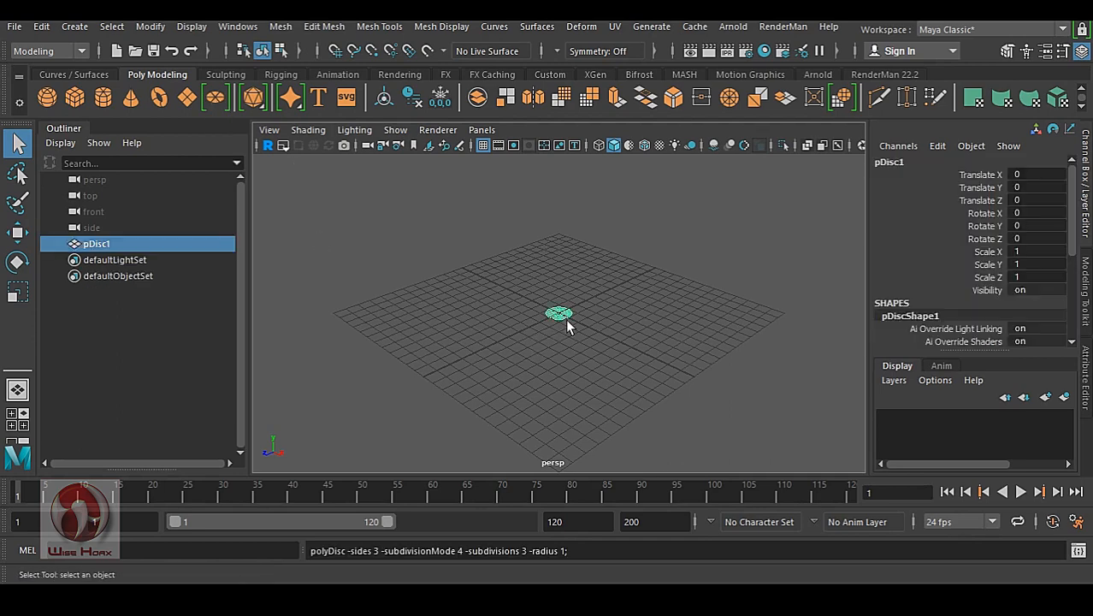
{"action": "key", "text": "f"}
{"action": "middle_click_drag", "start_coordinate": [715, 351], "coordinate": [640, 352], "text": "alt"}
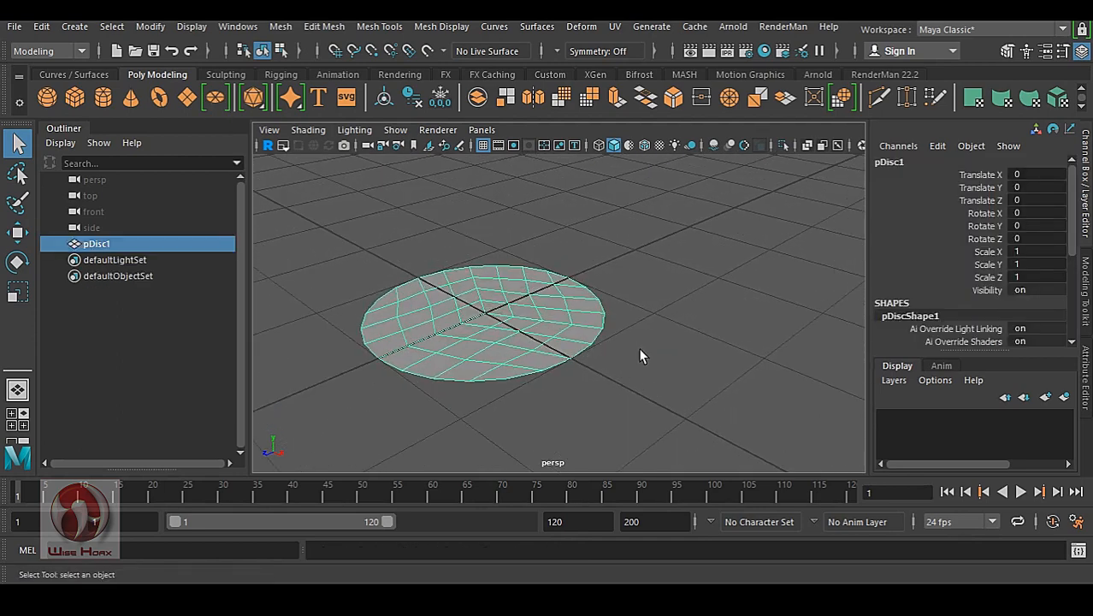
{"action": "left_click", "coordinate": [400, 74]}
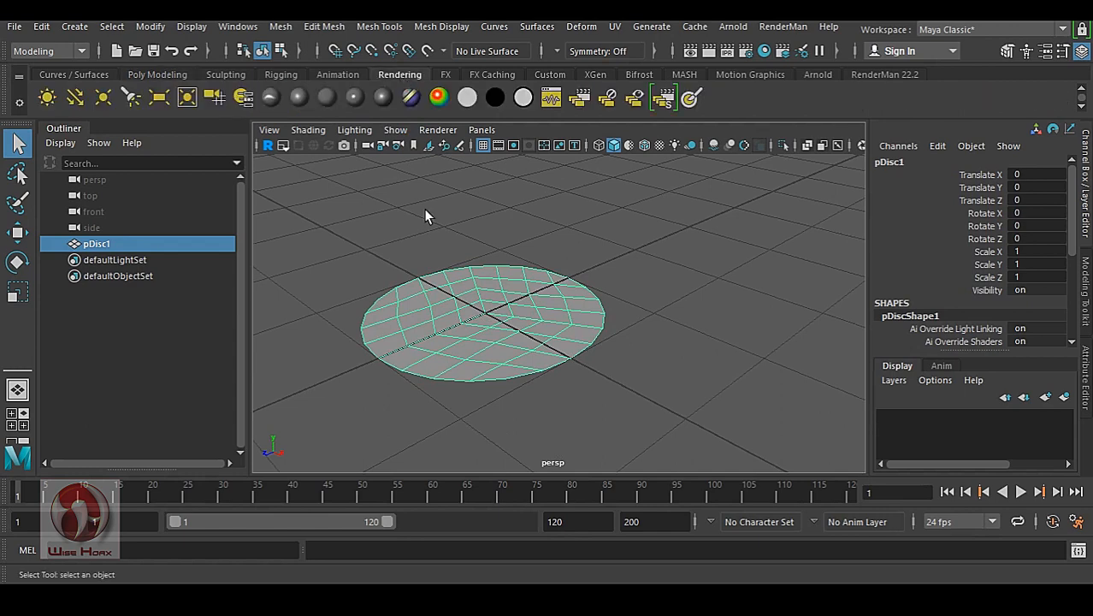
{"action": "left_click", "coordinate": [326, 97]}
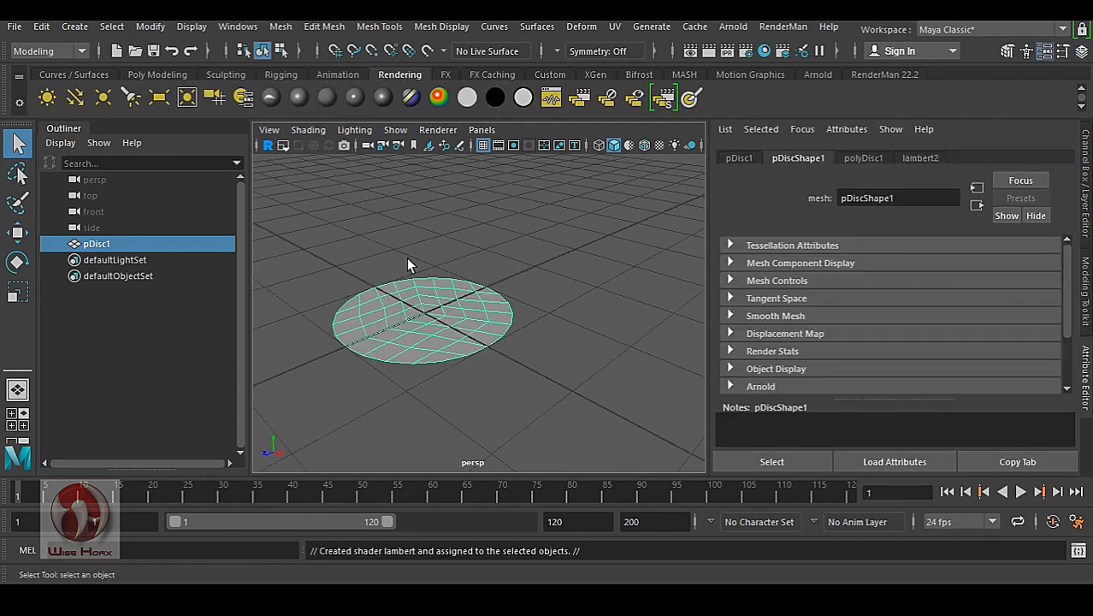
- Map a Noise texture to the Lambert material's Color and turn on textured display in the viewport
{"action": "left_click", "coordinate": [918, 157]}
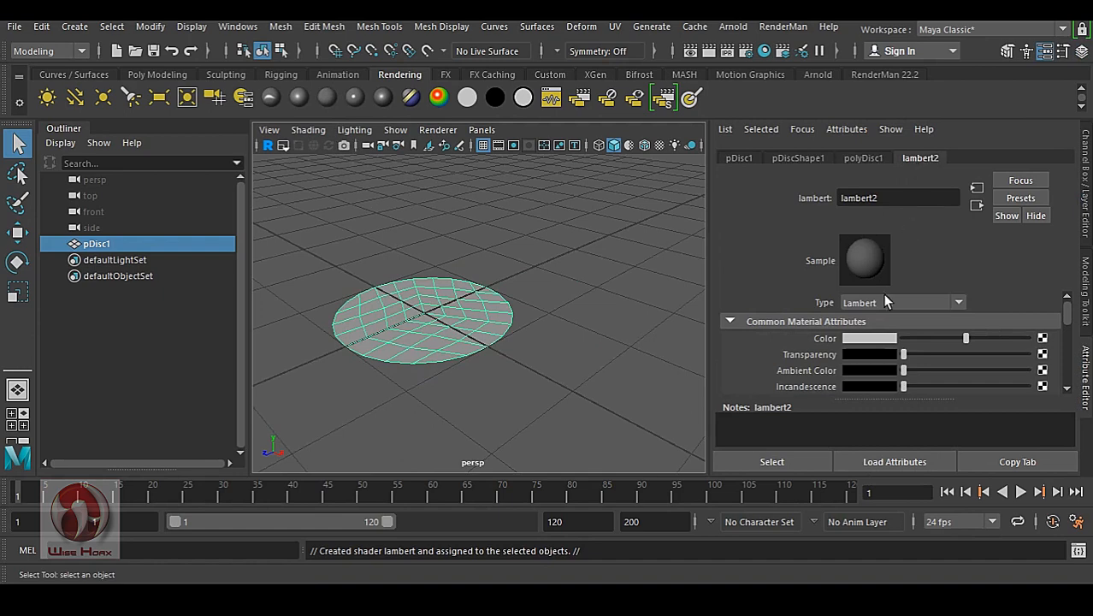
{"action": "left_click", "coordinate": [1042, 338]}
{"action": "left_click_drag", "start_coordinate": [507, 208], "coordinate": [549, 30]}
{"action": "left_click", "coordinate": [554, 297]}
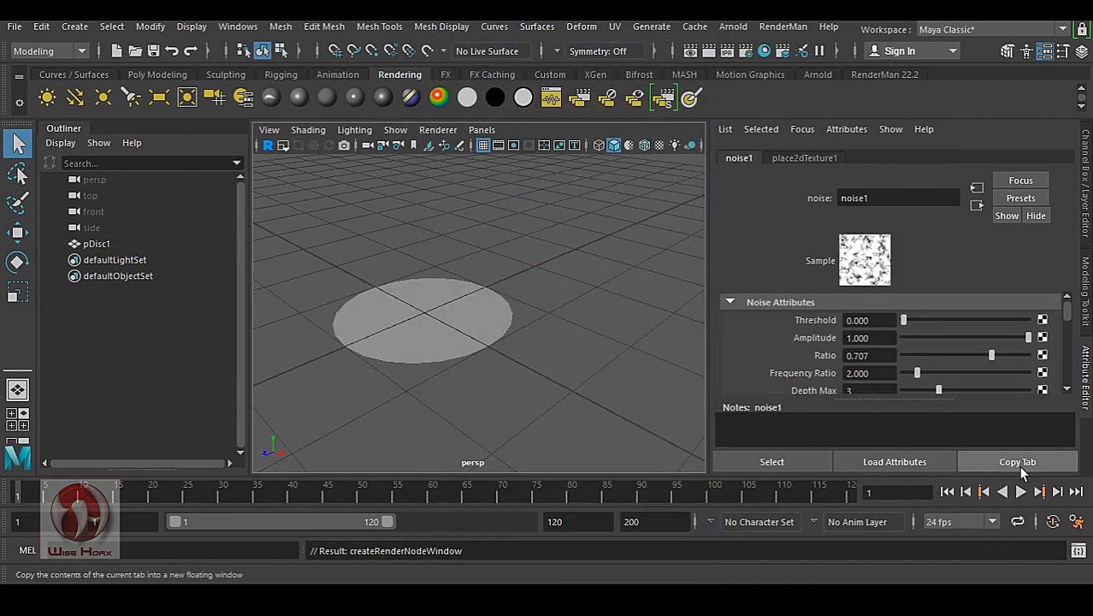
{"action": "left_click", "coordinate": [575, 359]}
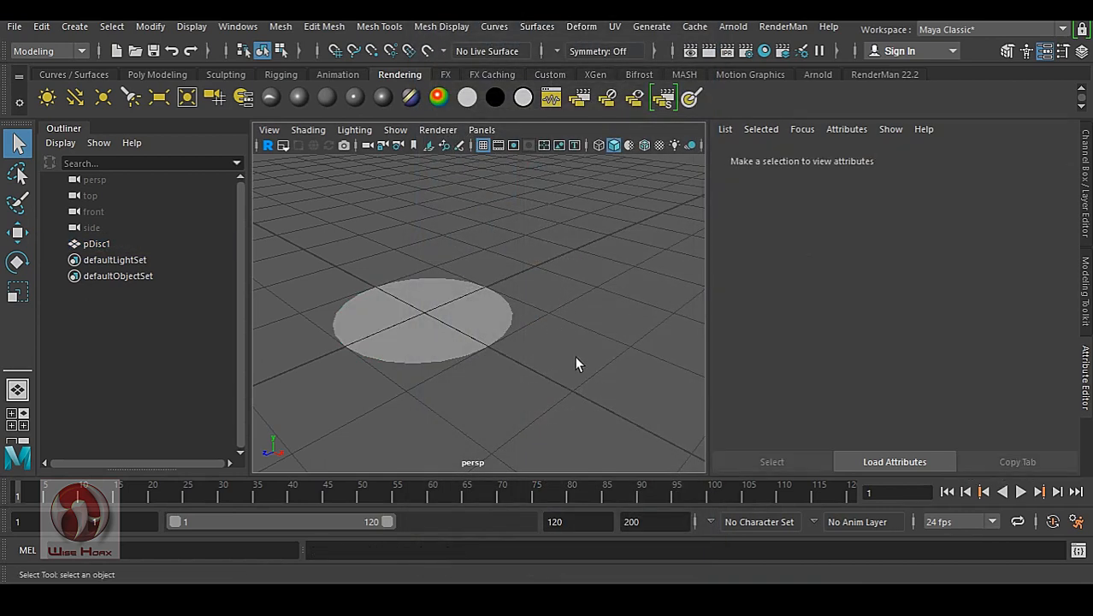
{"action": "key", "text": "6"}
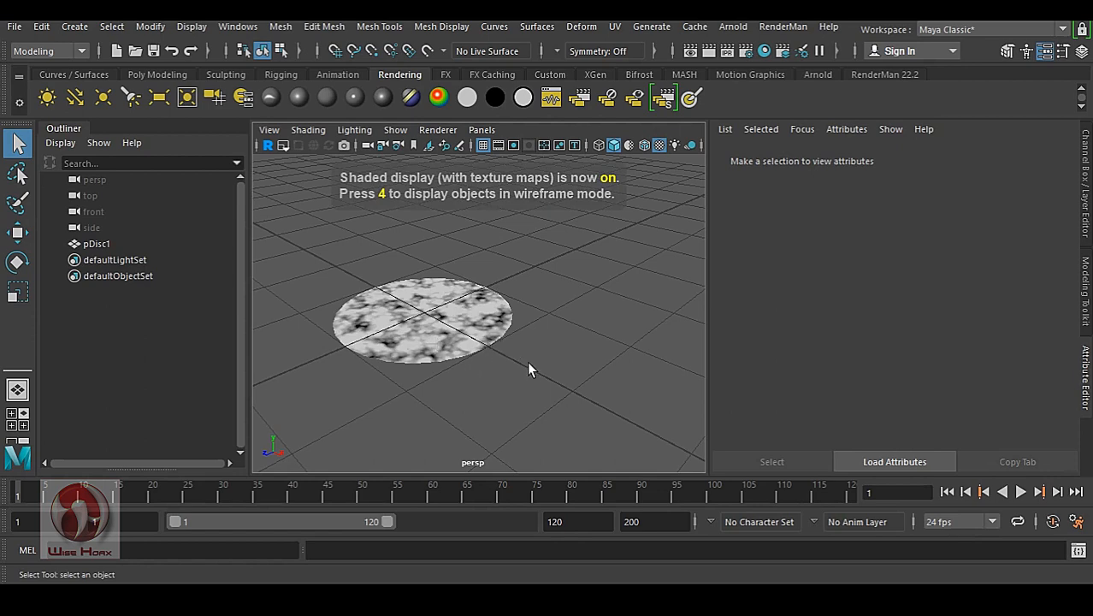
- Show the attributes of the disc's noise texture in a separate enlarged window that leaves the disc visible
{"action": "left_click", "coordinate": [491, 338]}
{"action": "left_click", "coordinate": [1019, 462]}
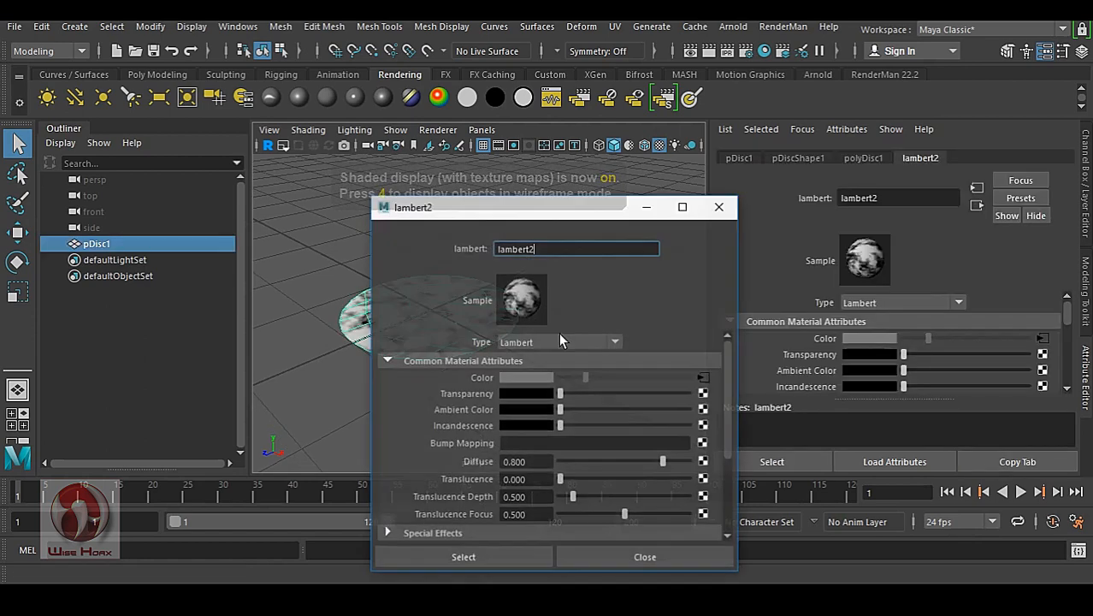
{"action": "left_click_drag", "start_coordinate": [525, 208], "coordinate": [584, 38]}
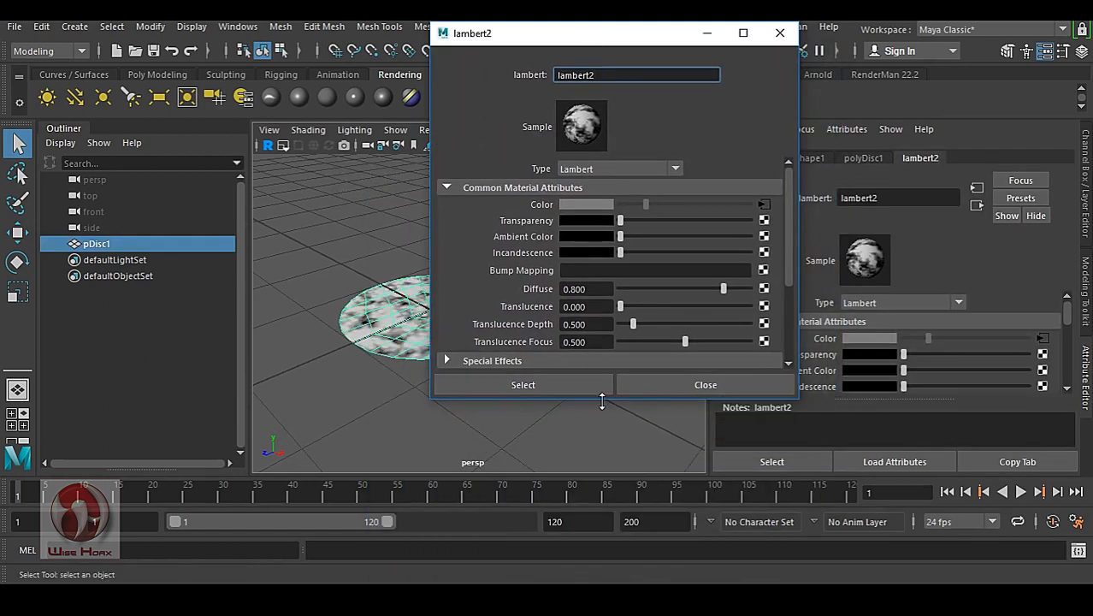
{"action": "left_click_drag", "start_coordinate": [602, 402], "coordinate": [602, 481]}
{"action": "left_click", "coordinate": [764, 205]}
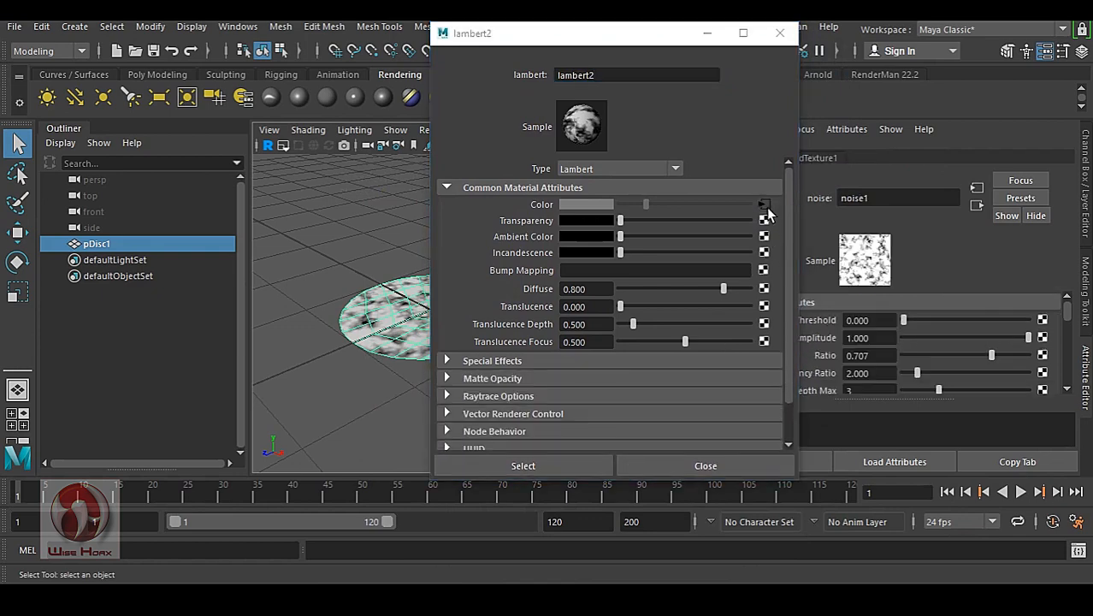
{"action": "left_click", "coordinate": [780, 32]}
{"action": "left_click", "coordinate": [1024, 462]}
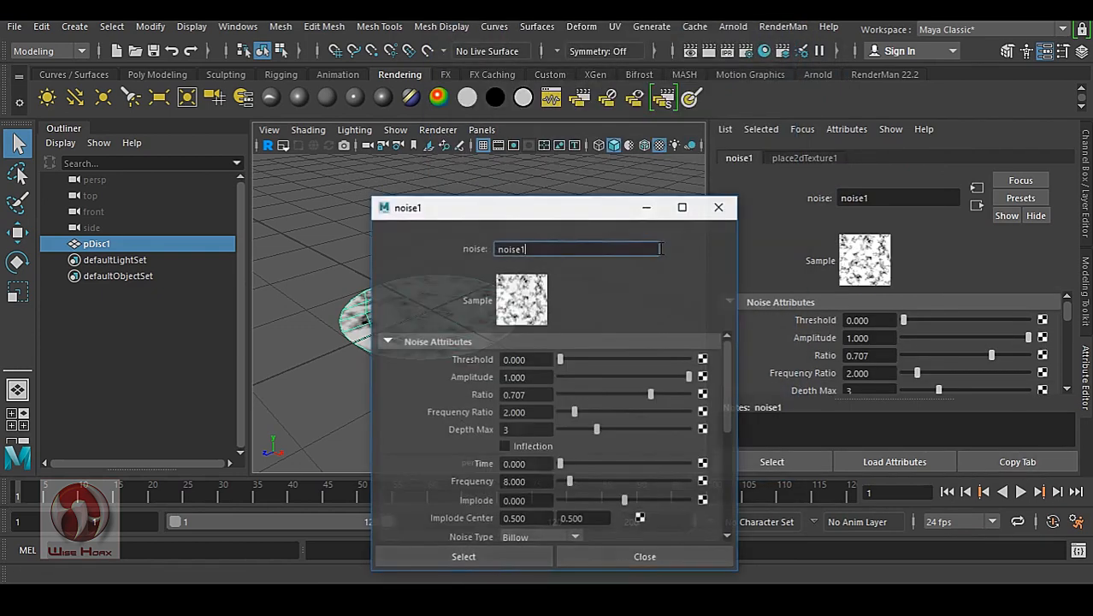
{"action": "left_click_drag", "start_coordinate": [604, 209], "coordinate": [654, 89]}
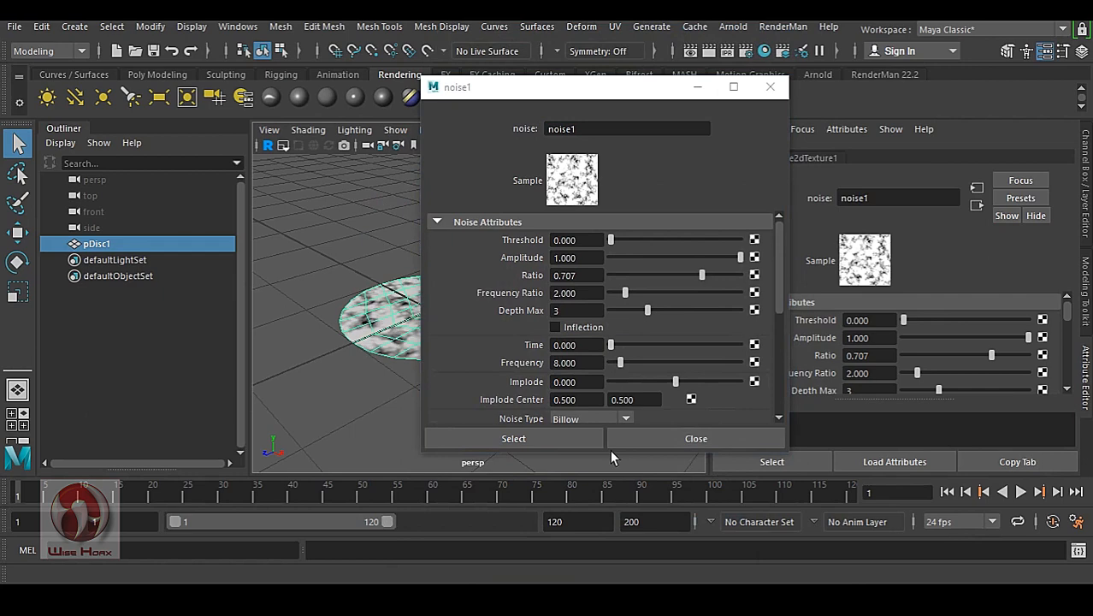
{"action": "left_click_drag", "start_coordinate": [610, 451], "coordinate": [610, 504]}
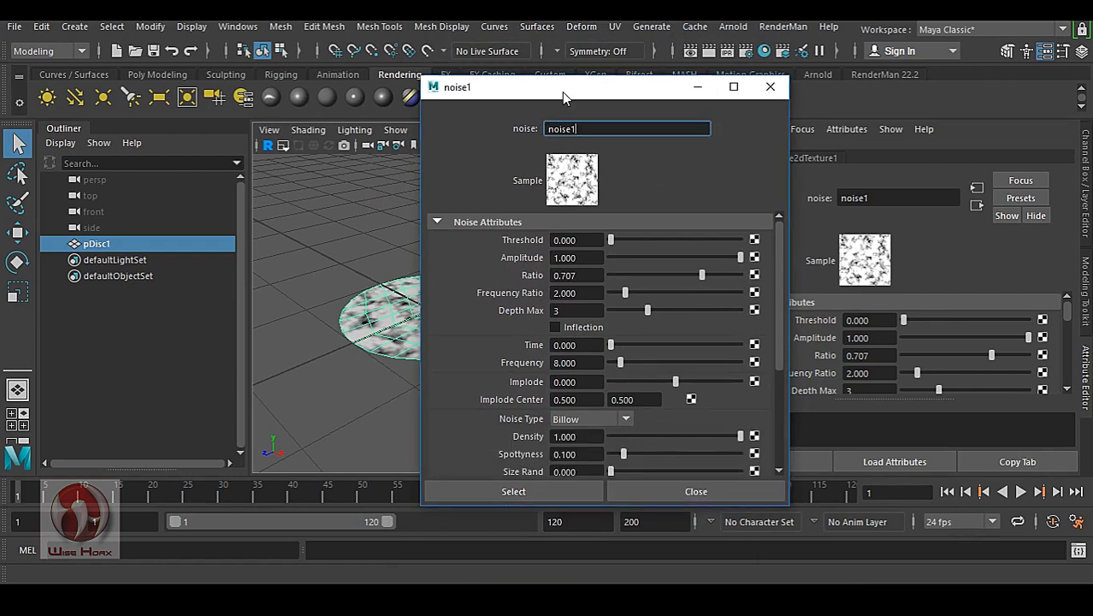
{"action": "left_click_drag", "start_coordinate": [562, 91], "coordinate": [704, 76]}
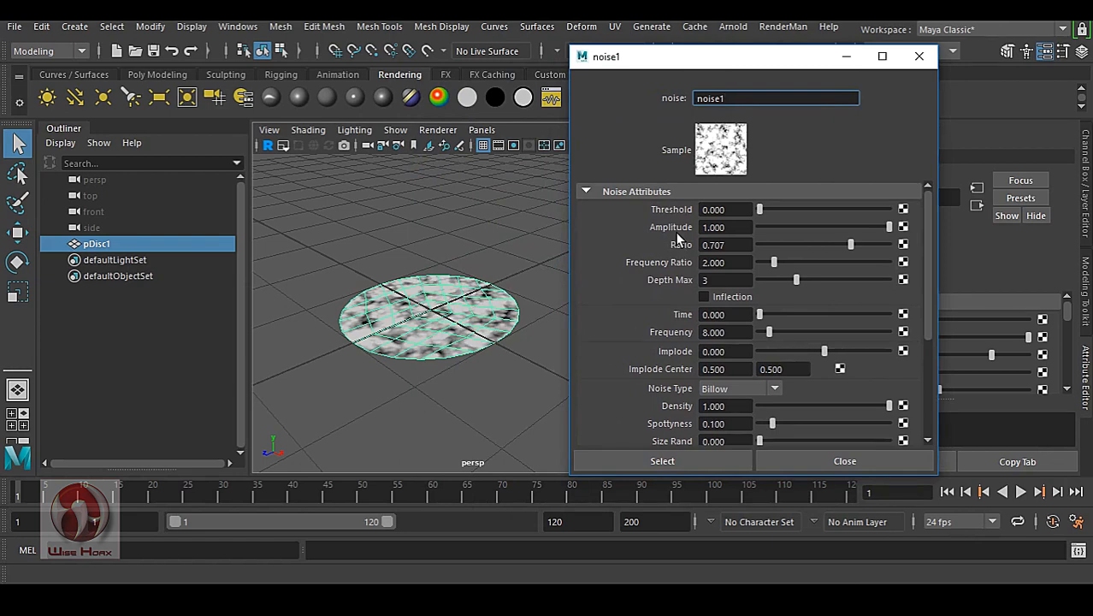
- Set the noise texture's Amplitude to 2 and its Noise Type to Perlin Noise
{"action": "double_click", "coordinate": [734, 227]}
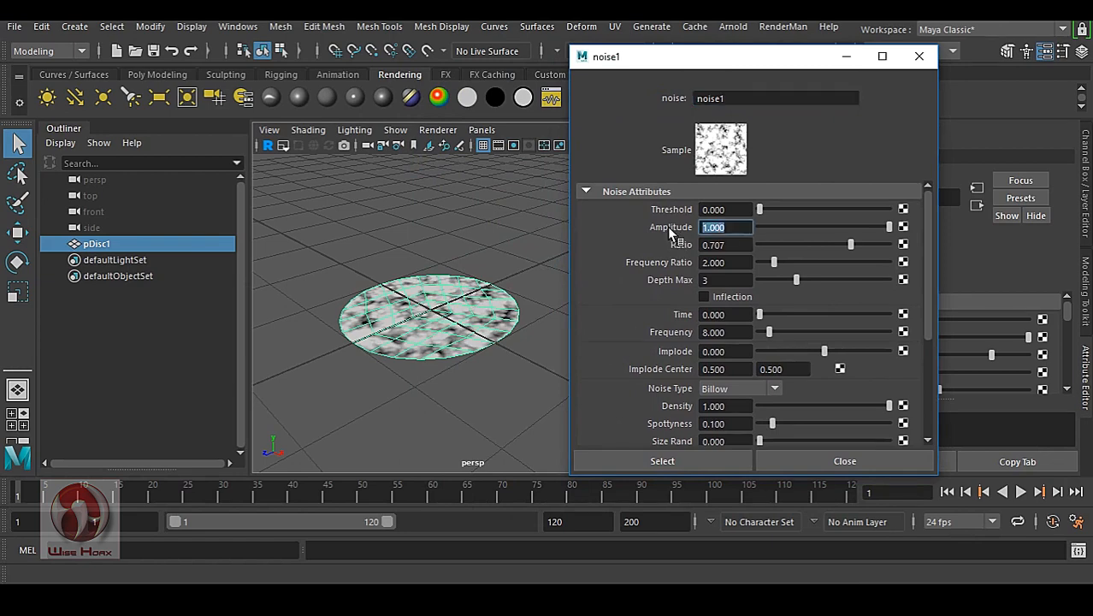
{"action": "type", "text": "2"}
{"action": "key", "text": "Return"}
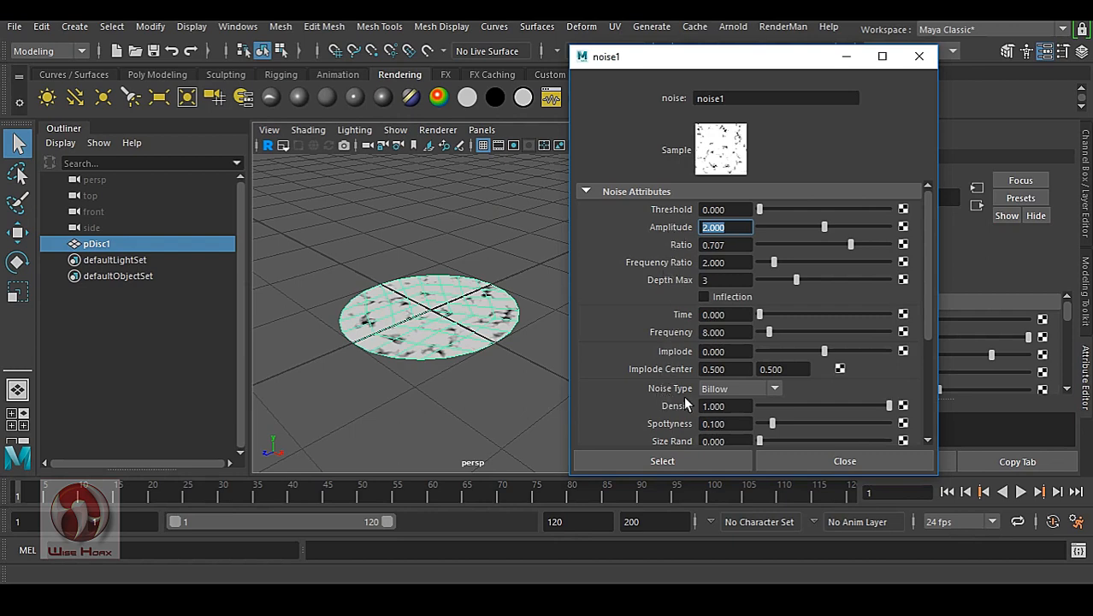
{"action": "left_click", "coordinate": [736, 391]}
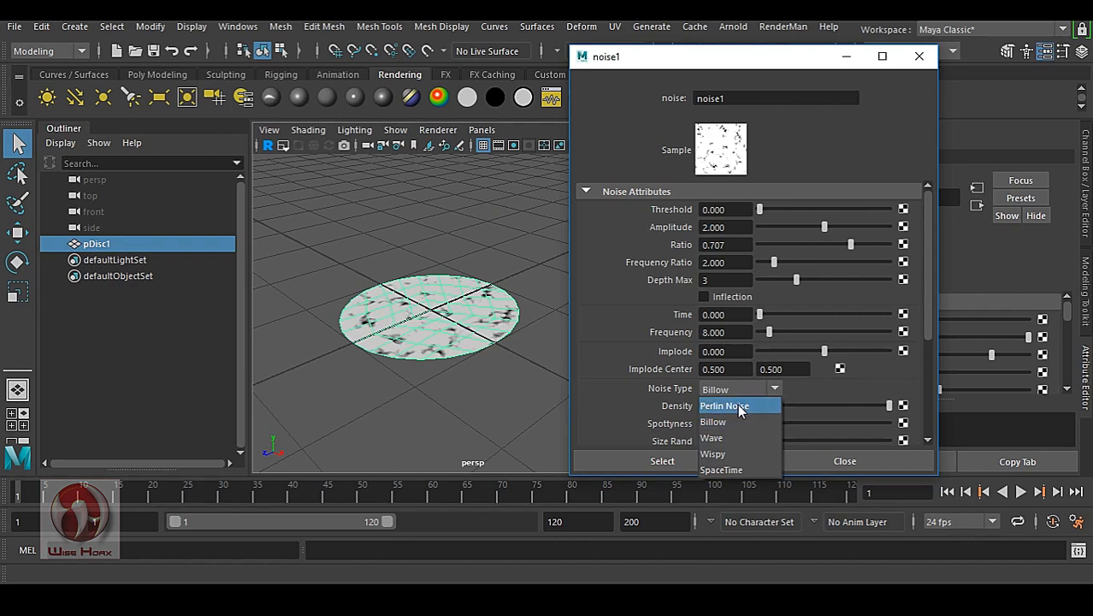
{"action": "left_click", "coordinate": [741, 409]}
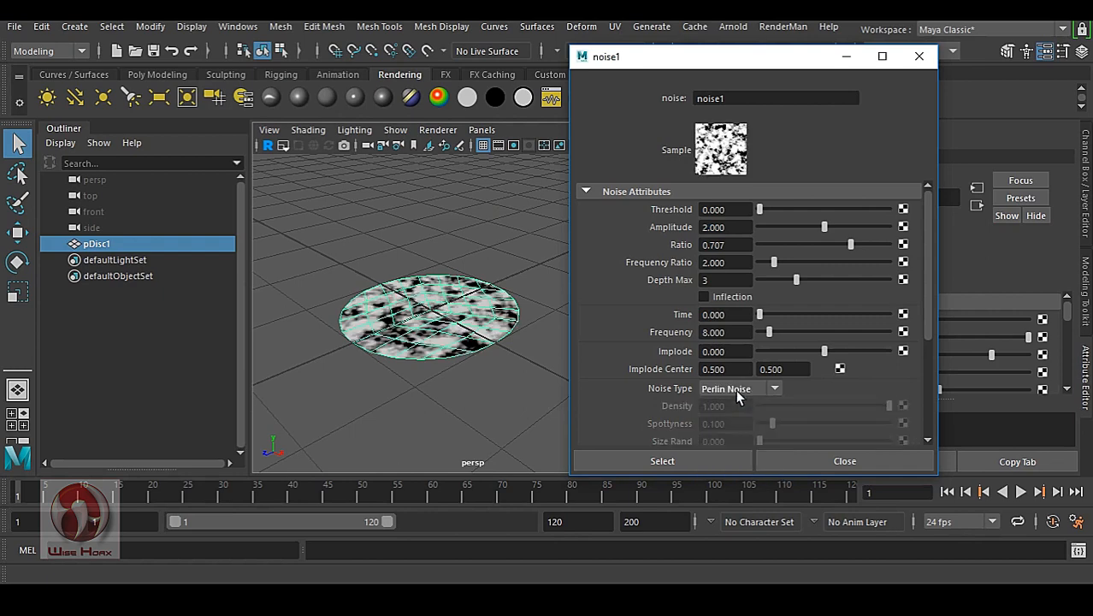
- Deselect the disc and play the timeline to check whether the noise pattern on it moves
{"action": "left_click", "coordinate": [489, 381]}
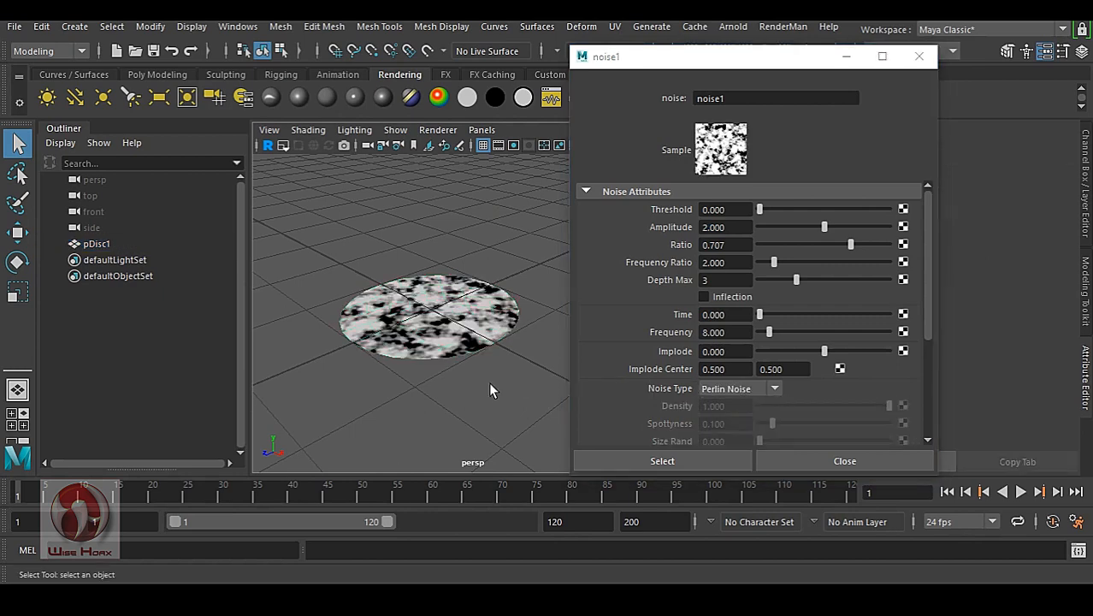
{"action": "left_click_drag", "start_coordinate": [441, 325], "coordinate": [446, 370], "text": "alt"}
{"action": "scroll", "coordinate": [464, 352], "scroll_direction": "up", "scroll_amount": 4}
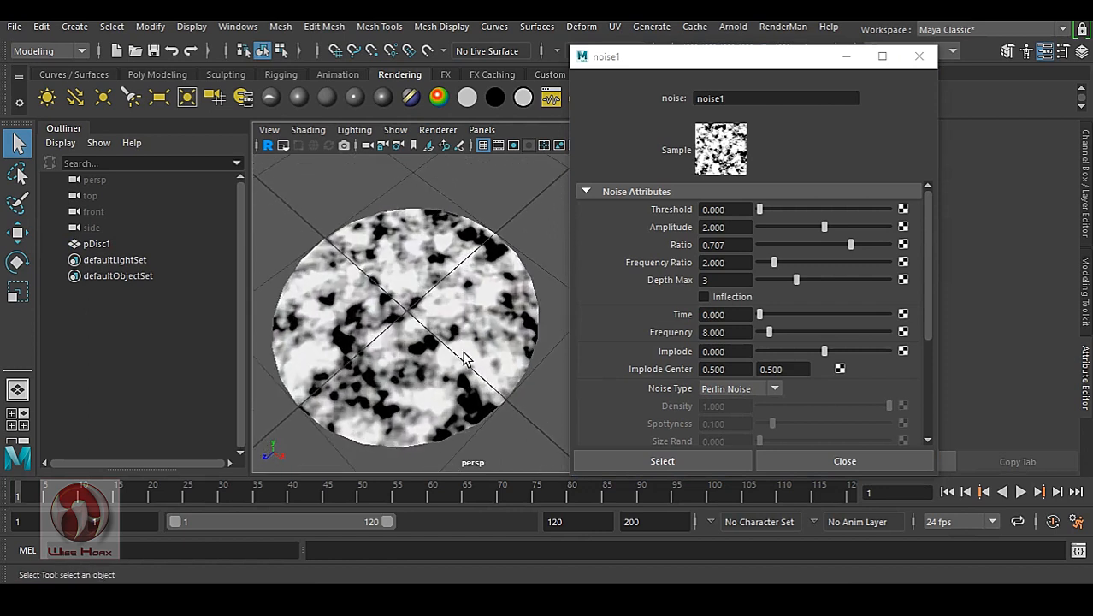
{"action": "middle_click_drag", "start_coordinate": [472, 368], "coordinate": [488, 360], "text": "alt"}
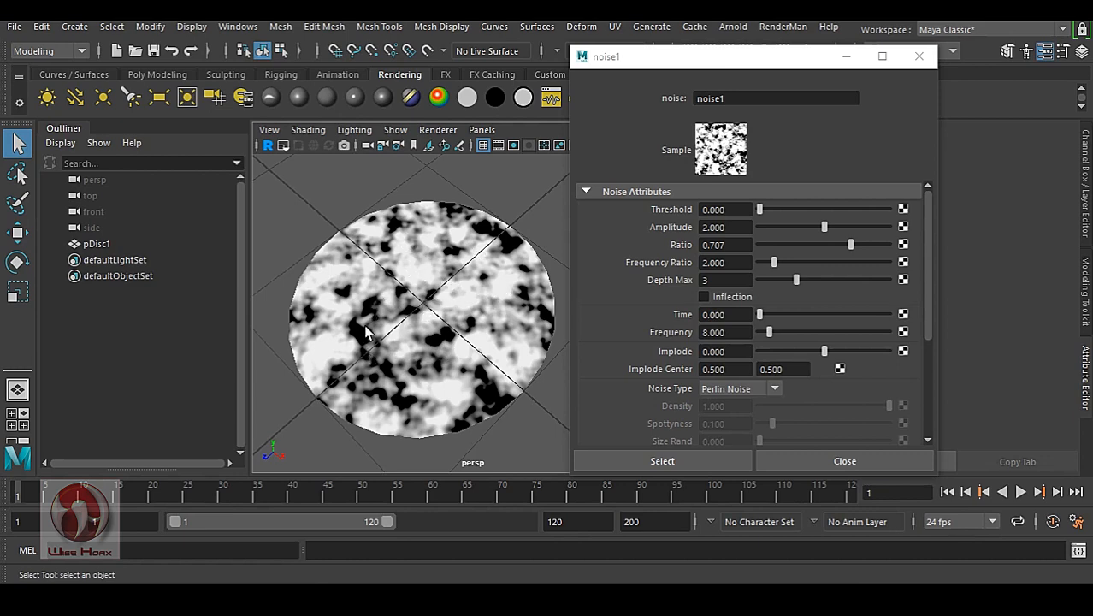
{"action": "left_click", "coordinate": [1020, 492]}
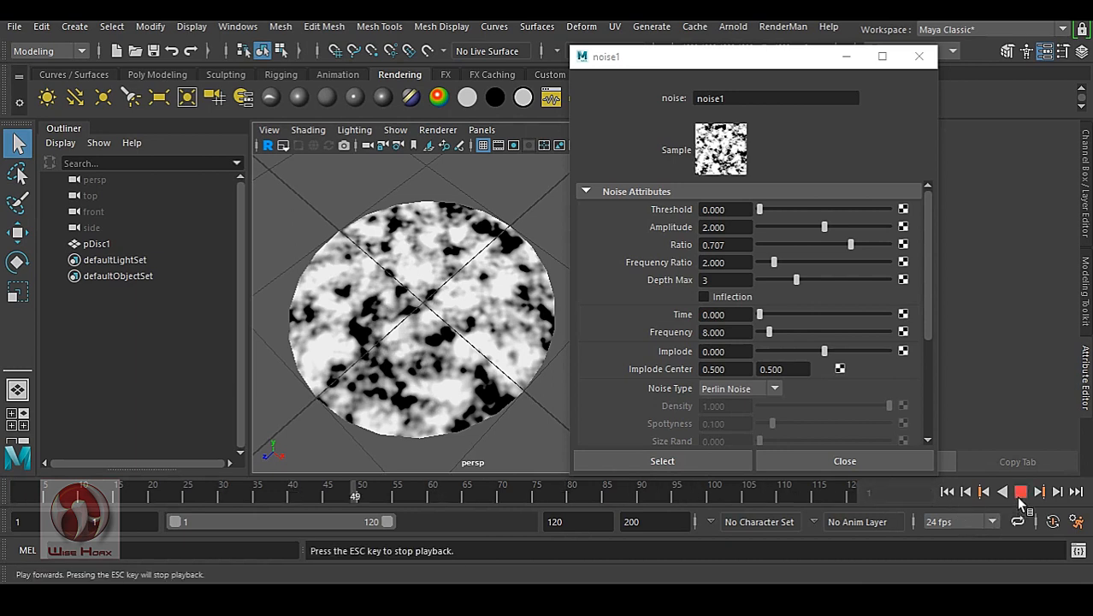
{"action": "left_click", "coordinate": [1019, 494]}
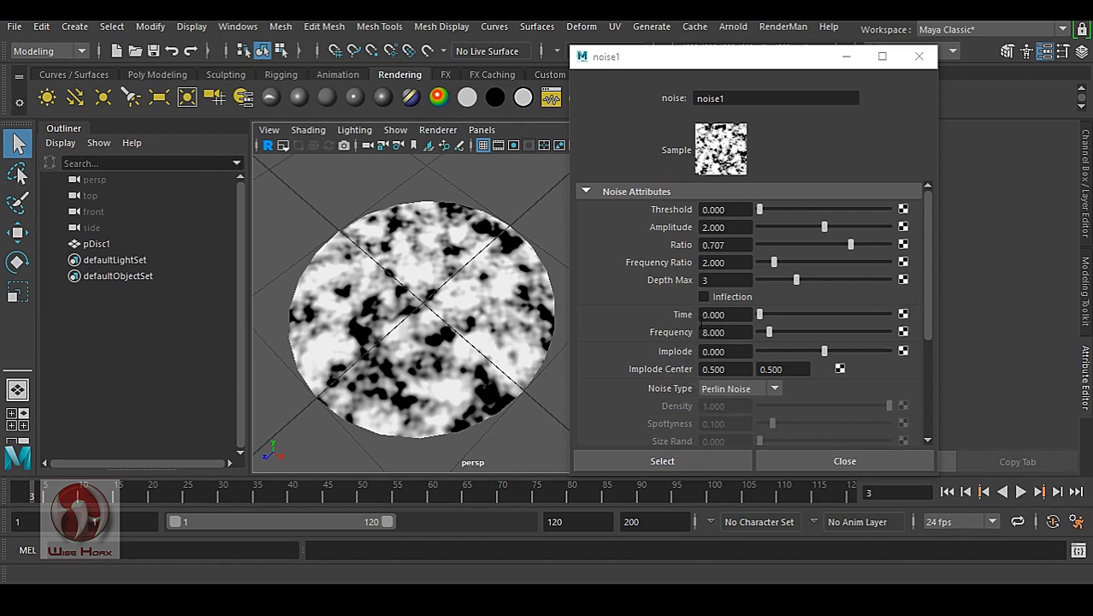
- Create the expression "noise1.time = time * 2" on the noise texture's Time attribute and close the Expression Editor
{"action": "right_click", "coordinate": [733, 315]}
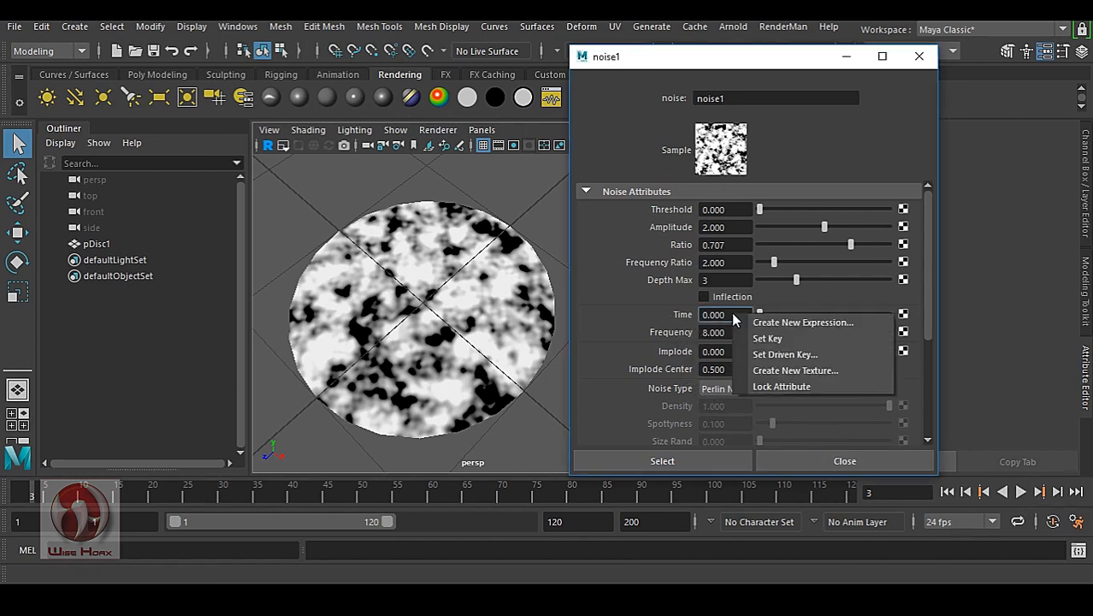
{"action": "left_click", "coordinate": [786, 328]}
{"action": "left_click_drag", "start_coordinate": [626, 213], "coordinate": [538, 54]}
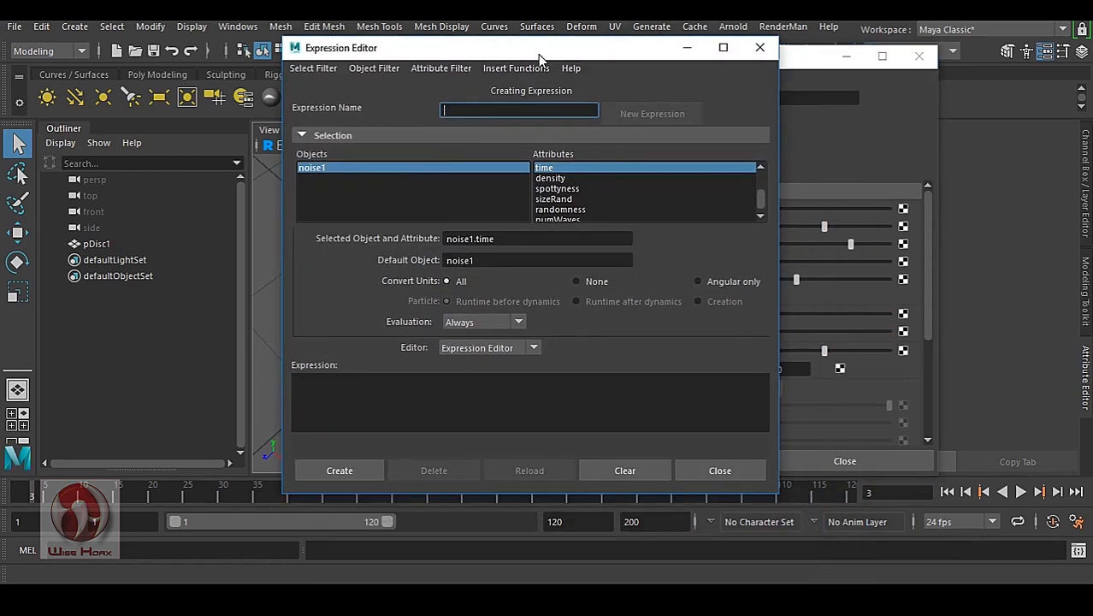
{"action": "triple_click", "coordinate": [465, 238]}
{"action": "key", "text": "ctrl+c"}
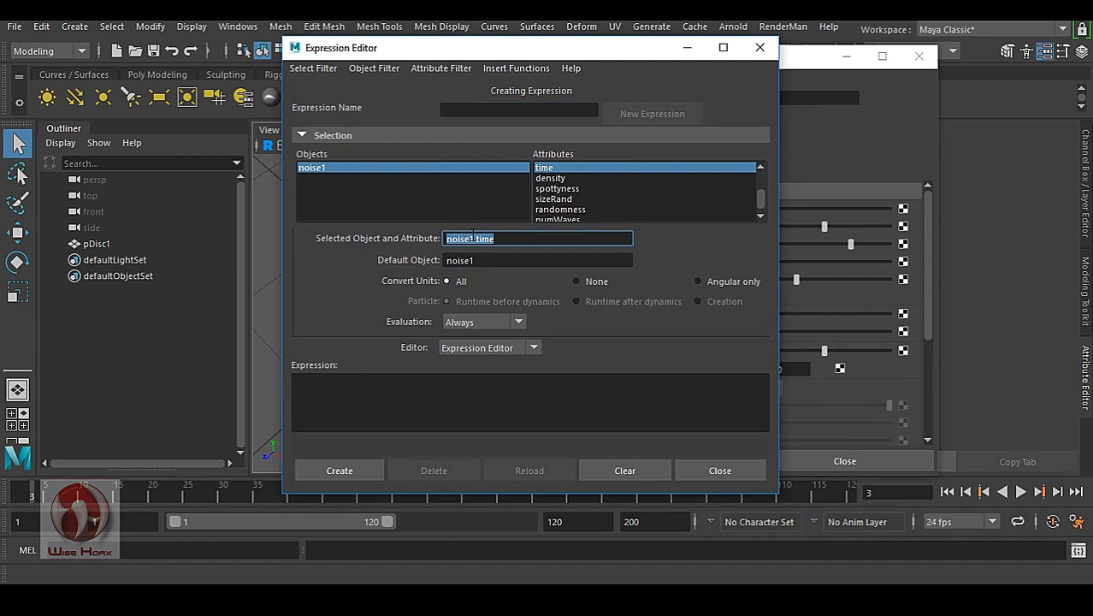
{"action": "left_click", "coordinate": [373, 411]}
{"action": "key", "text": "ctrl+v"}
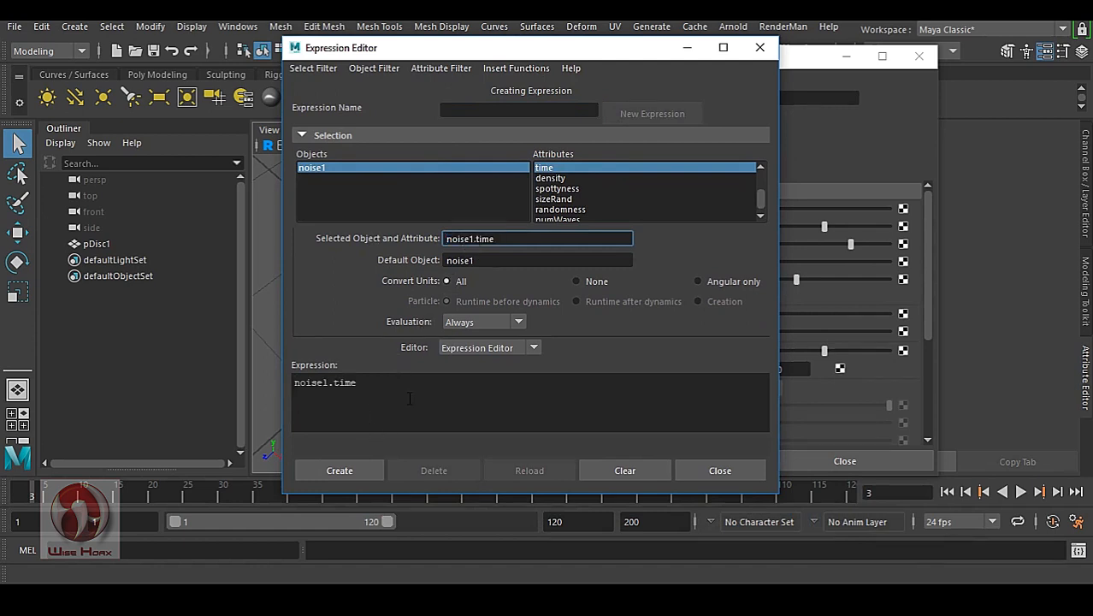
{"action": "left_click", "coordinate": [402, 389]}
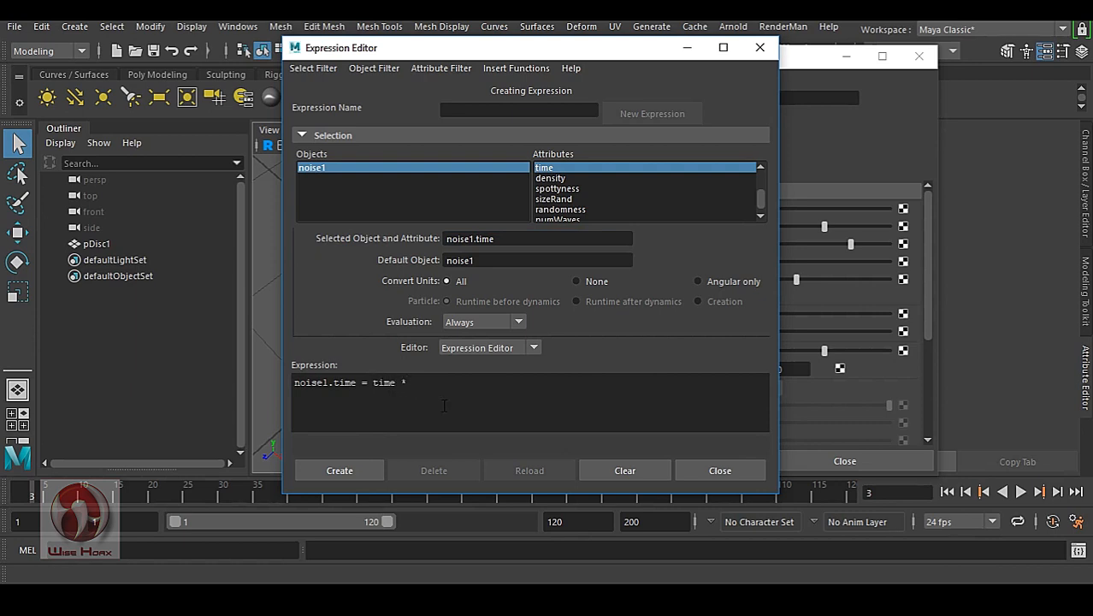
{"action": "left_click", "coordinate": [361, 472]}
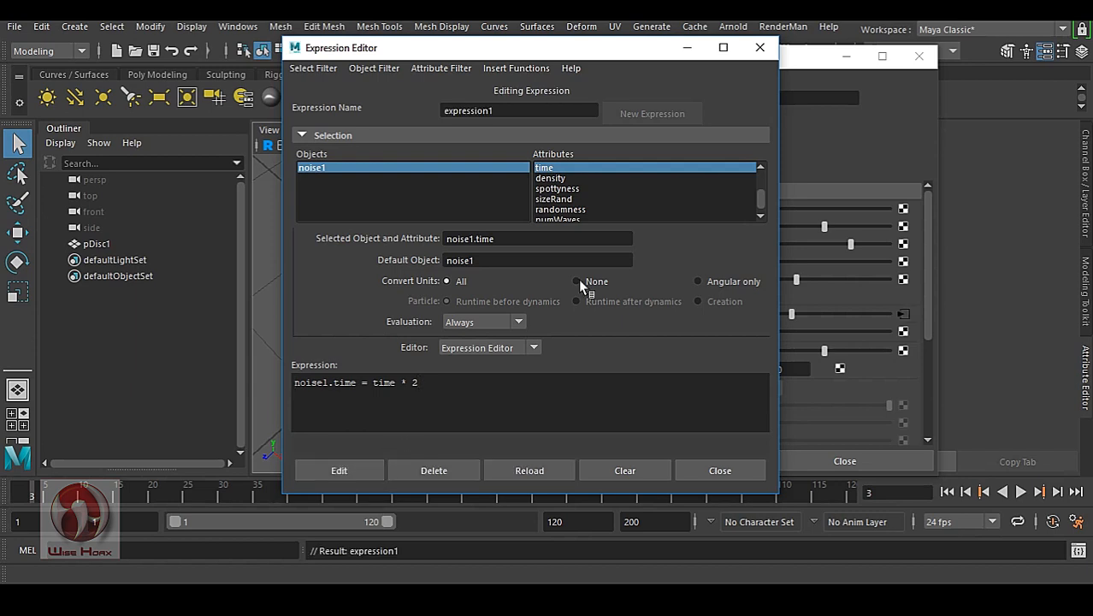
{"action": "left_click", "coordinate": [760, 47]}
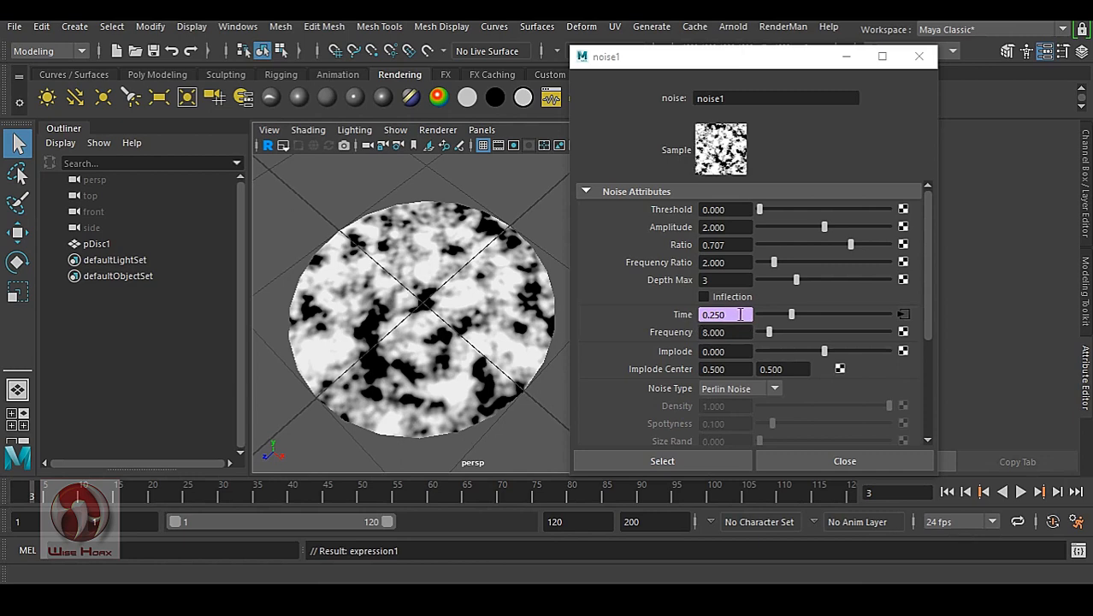
- Play back and stop the timeline to check the noise texture driven by the expression
{"action": "left_click", "coordinate": [1020, 492]}
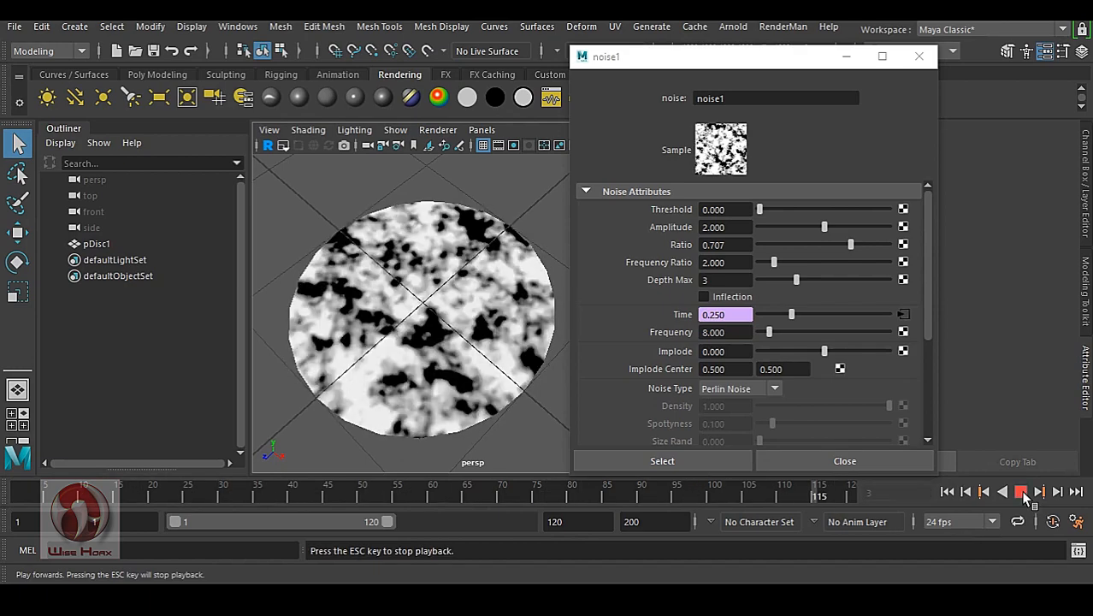
{"action": "left_click", "coordinate": [1021, 492]}
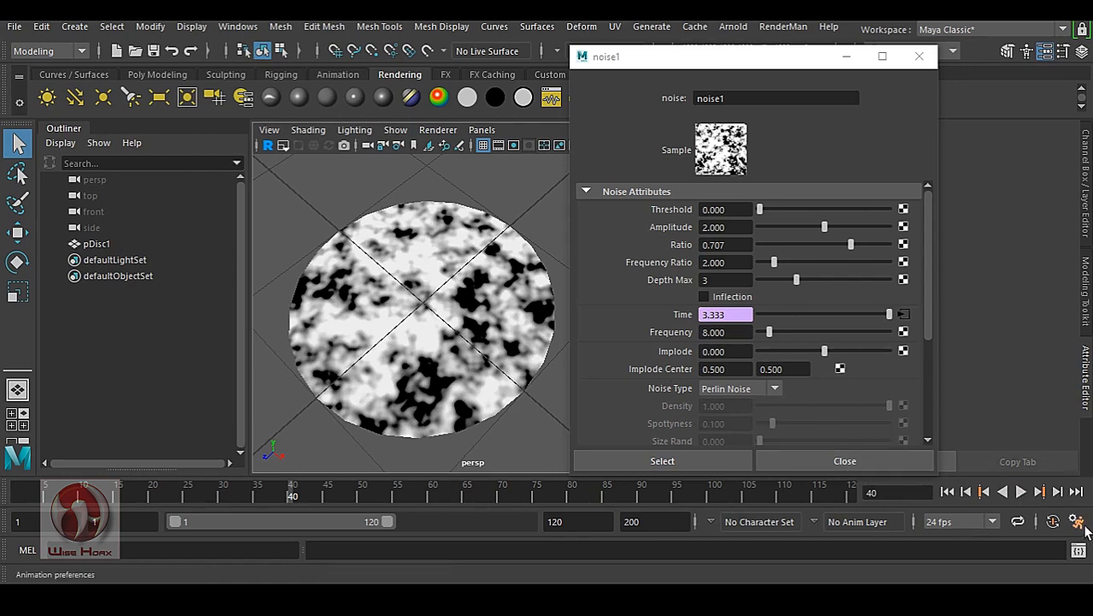
- Set the Playback speed to 24 fps x 1 in the Time Slider preferences and close the Preferences window
{"action": "left_click", "coordinate": [1076, 521]}
{"action": "left_click_drag", "start_coordinate": [570, 186], "coordinate": [544, 68]}
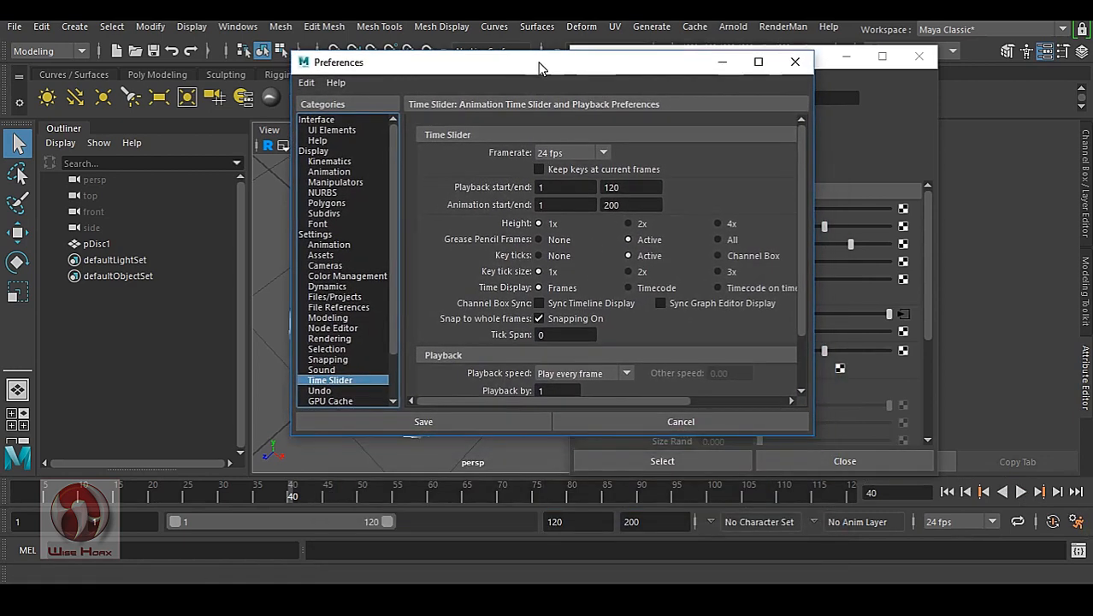
{"action": "left_click_drag", "start_coordinate": [532, 437], "coordinate": [529, 499]}
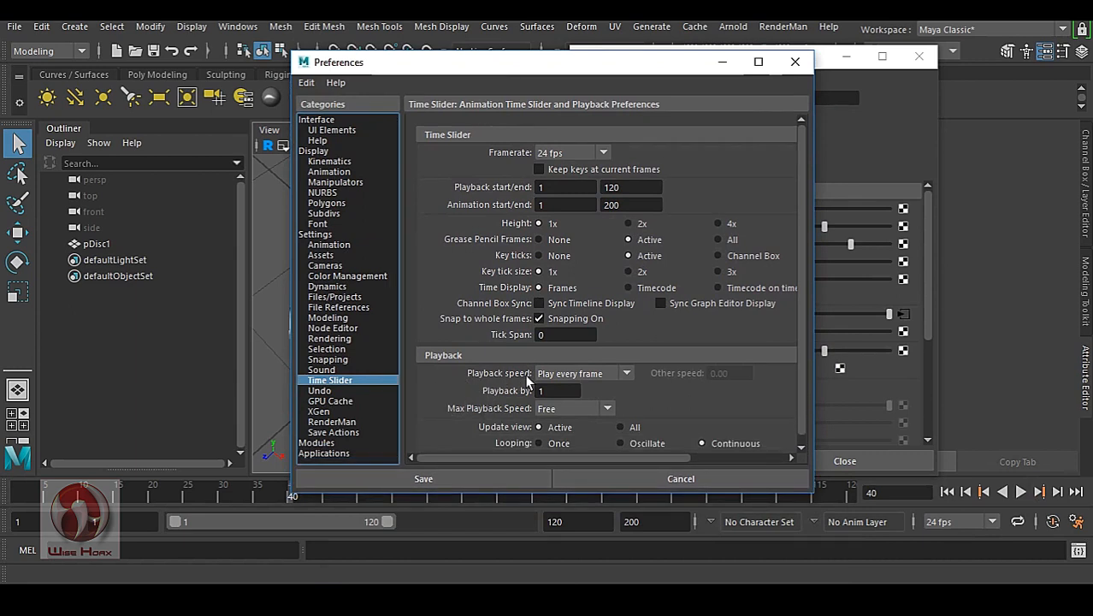
{"action": "left_click", "coordinate": [579, 376]}
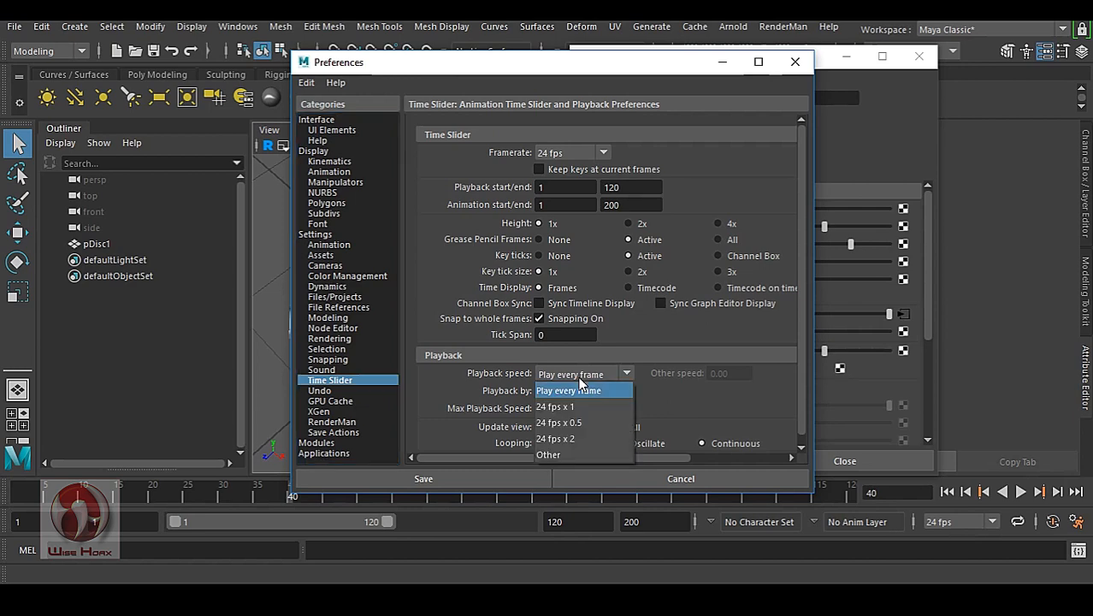
{"action": "left_click", "coordinate": [577, 409]}
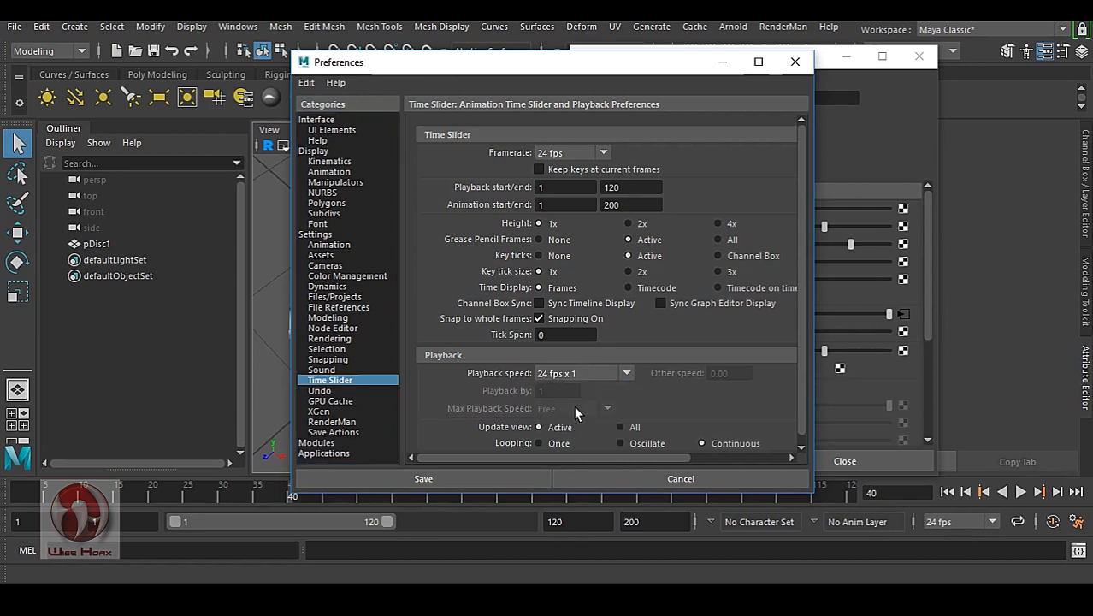
{"action": "left_click", "coordinate": [795, 62]}
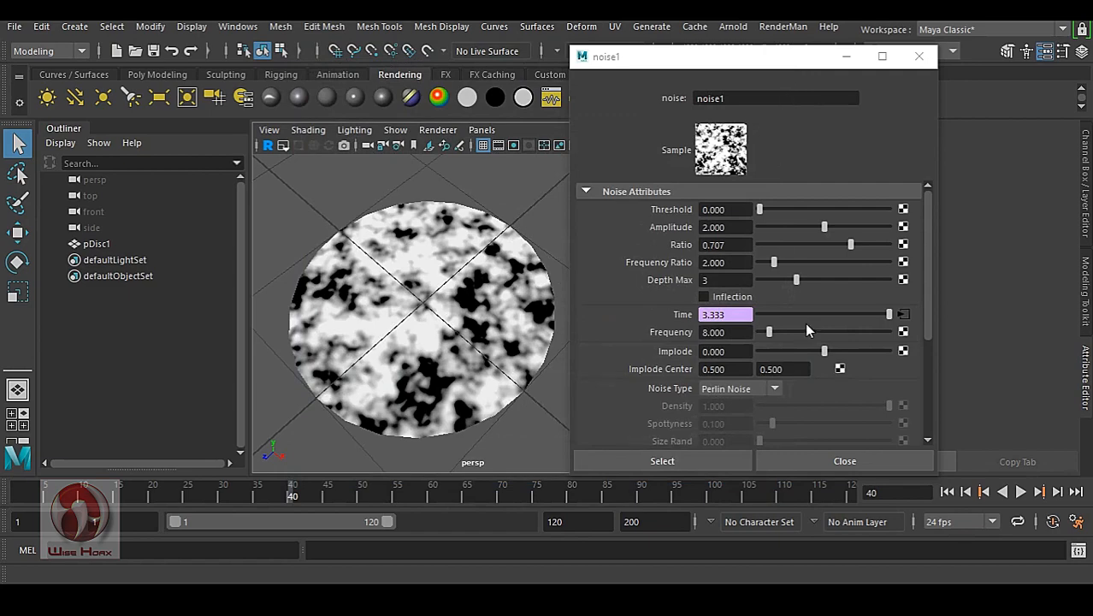
- Play the timeline to check the noise animation on the disc, close the noise1 attribute window and stop playback
{"action": "left_click", "coordinate": [1021, 492]}
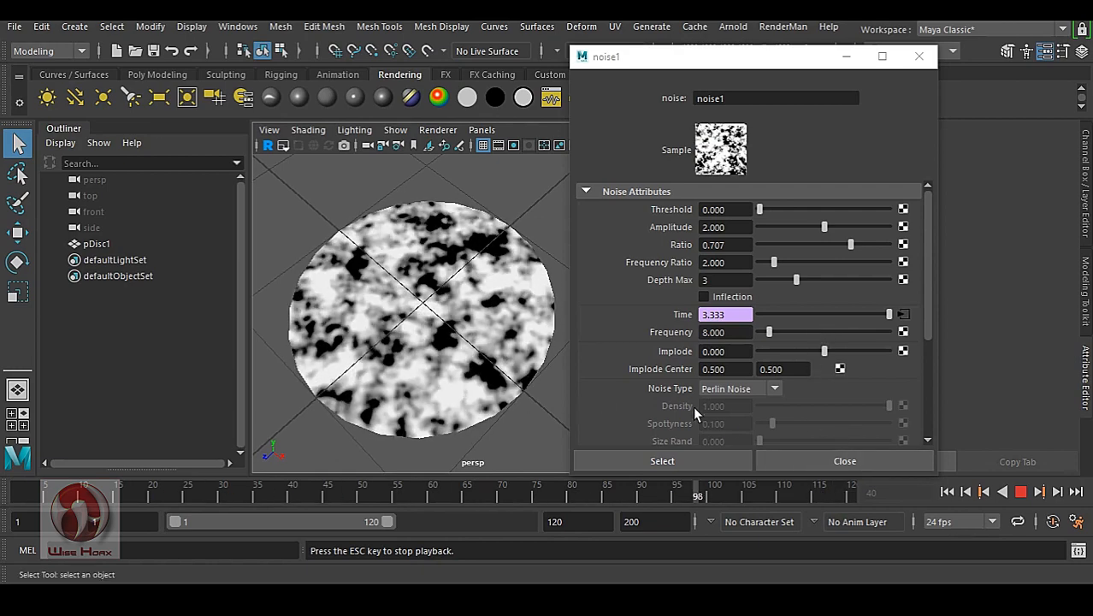
{"action": "left_click", "coordinate": [842, 461]}
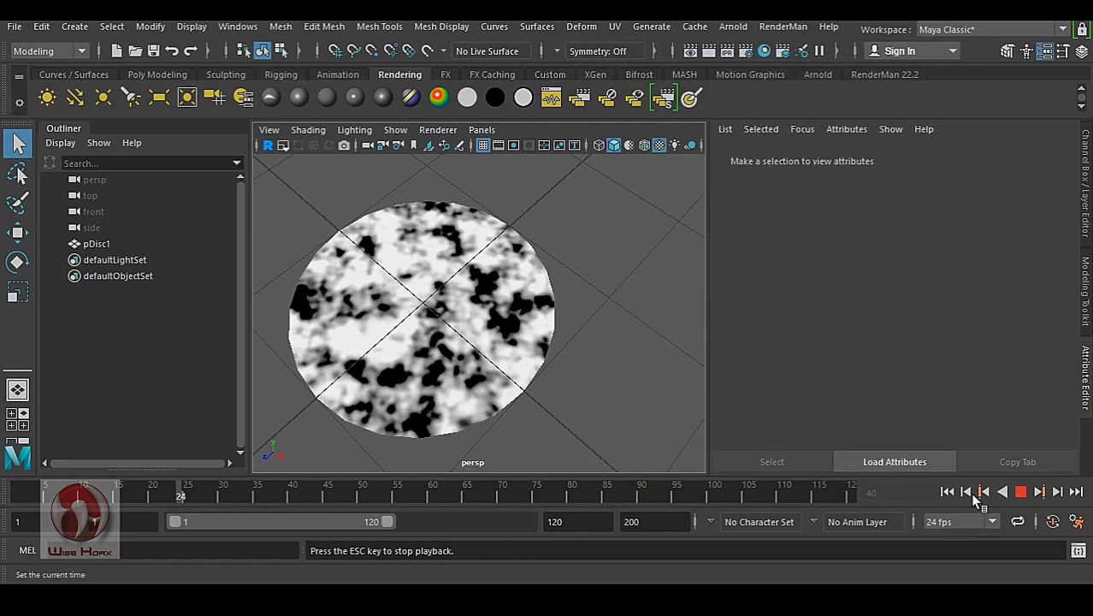
{"action": "left_click", "coordinate": [1017, 492]}
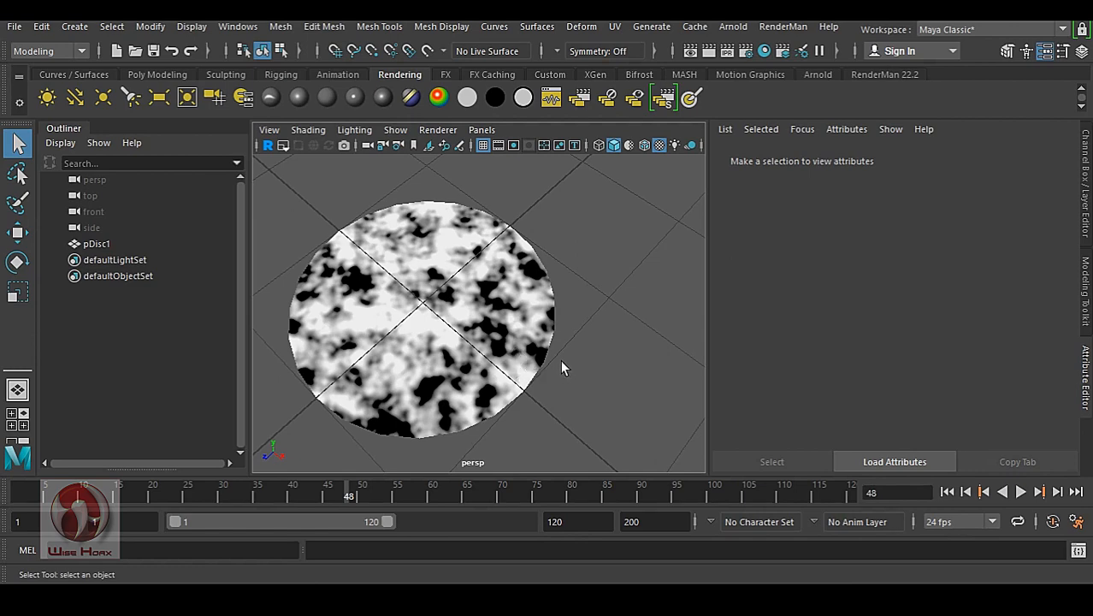
- Switch to the FX menu set and reset the 3D fluid container's creation options to their defaults
{"action": "left_click_drag", "start_coordinate": [562, 368], "coordinate": [588, 363], "text": "alt"}
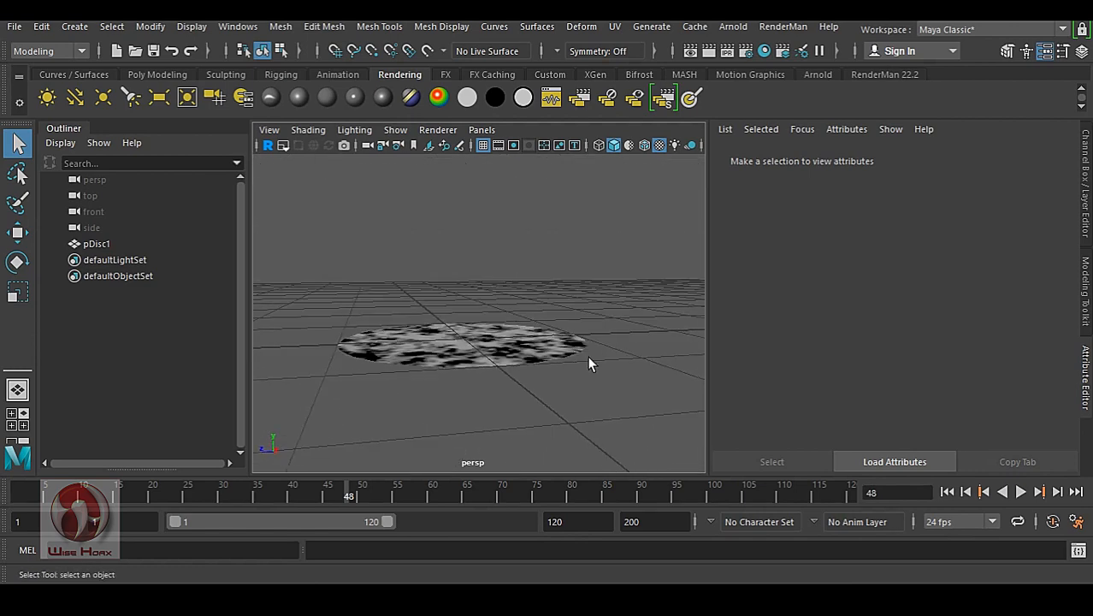
{"action": "right_click_drag", "start_coordinate": [589, 364], "coordinate": [494, 373], "text": "alt"}
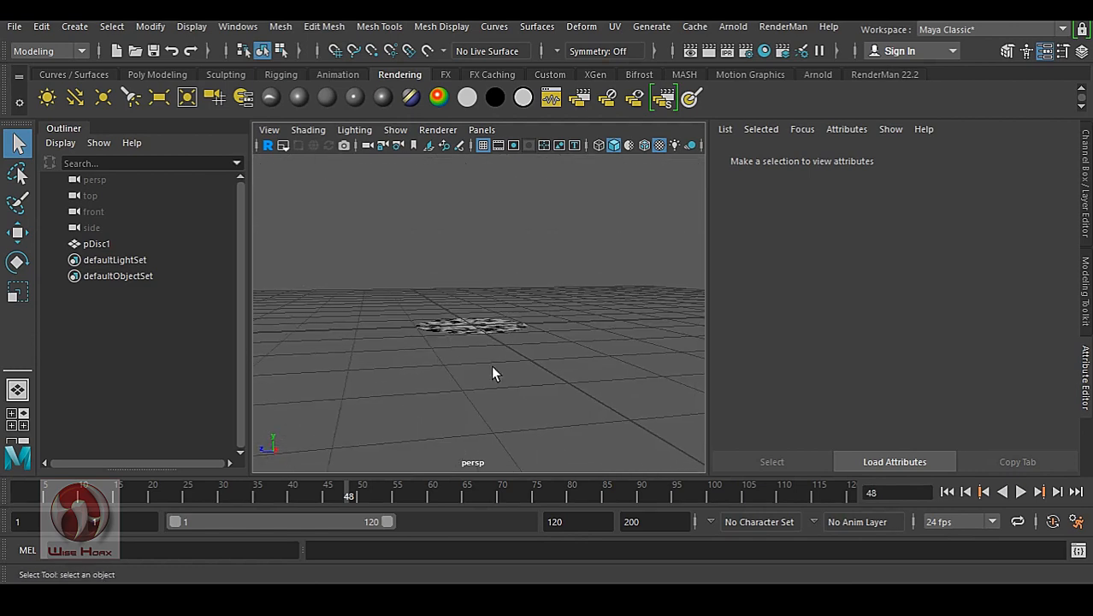
{"action": "left_click", "coordinate": [57, 51]}
{"action": "left_click", "coordinate": [59, 117]}
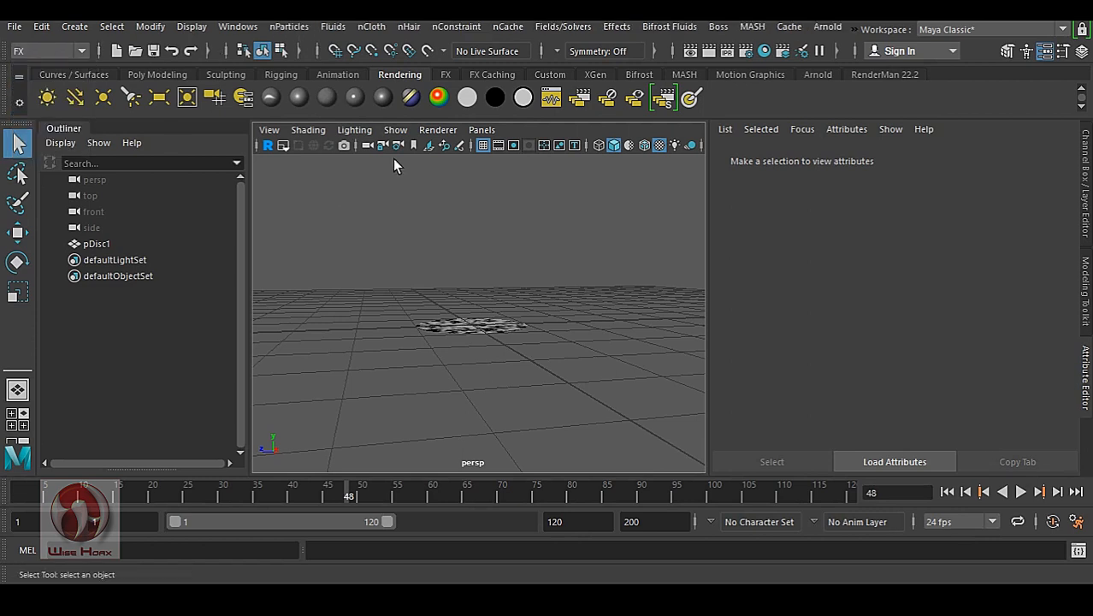
{"action": "left_click", "coordinate": [333, 26]}
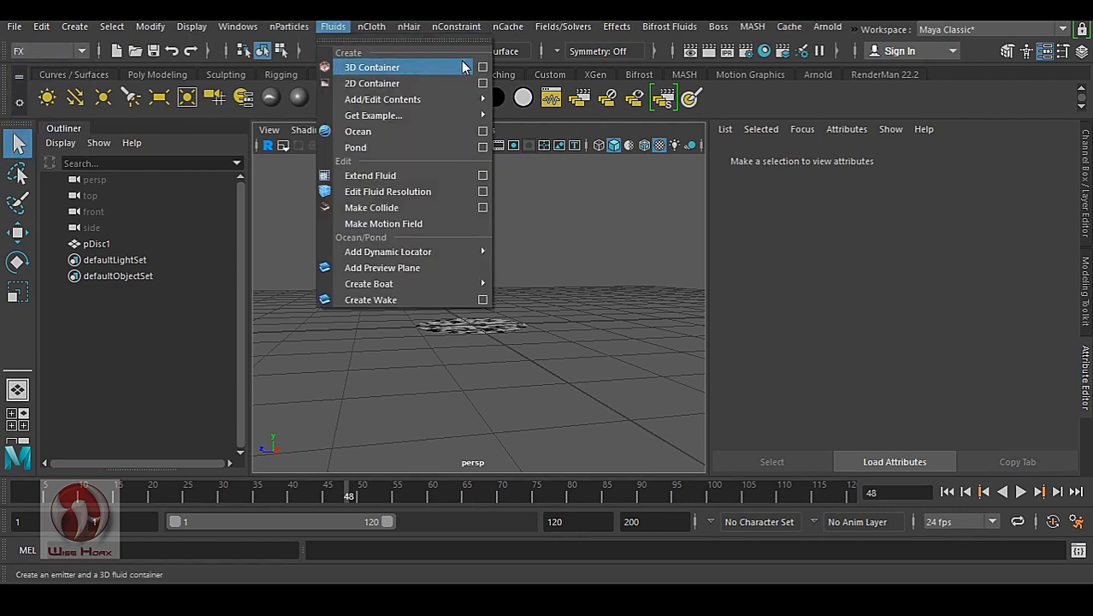
{"action": "left_click", "coordinate": [482, 66]}
{"action": "left_click_drag", "start_coordinate": [557, 216], "coordinate": [503, 152]}
{"action": "left_click", "coordinate": [331, 163]}
{"action": "left_click", "coordinate": [359, 196]}
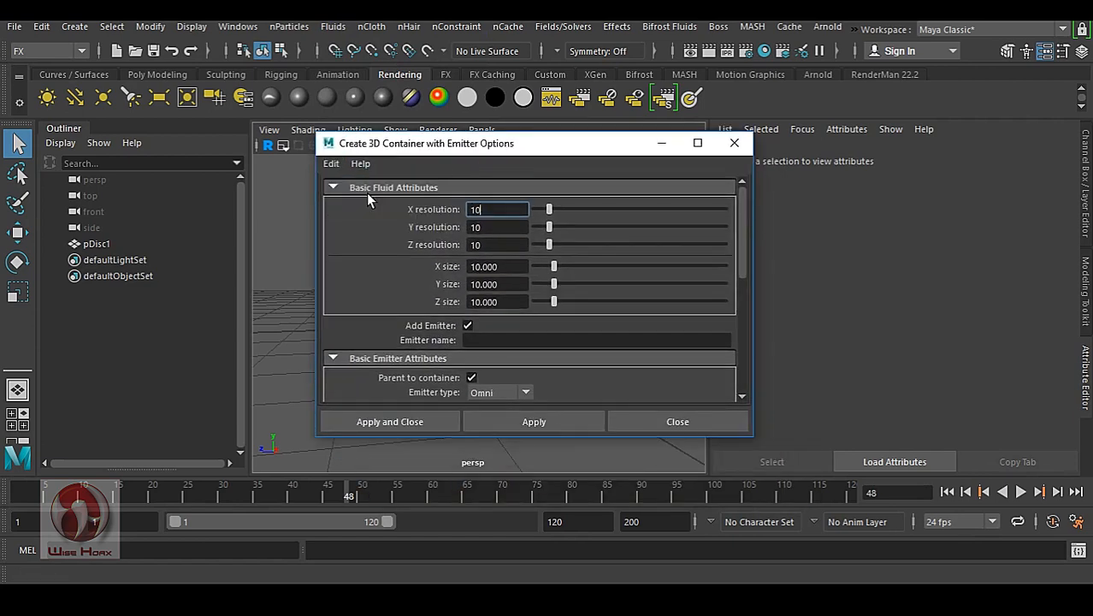
- Create a 3D fluid container with Add Emitter turned off and deselect it
{"action": "left_click", "coordinate": [467, 326]}
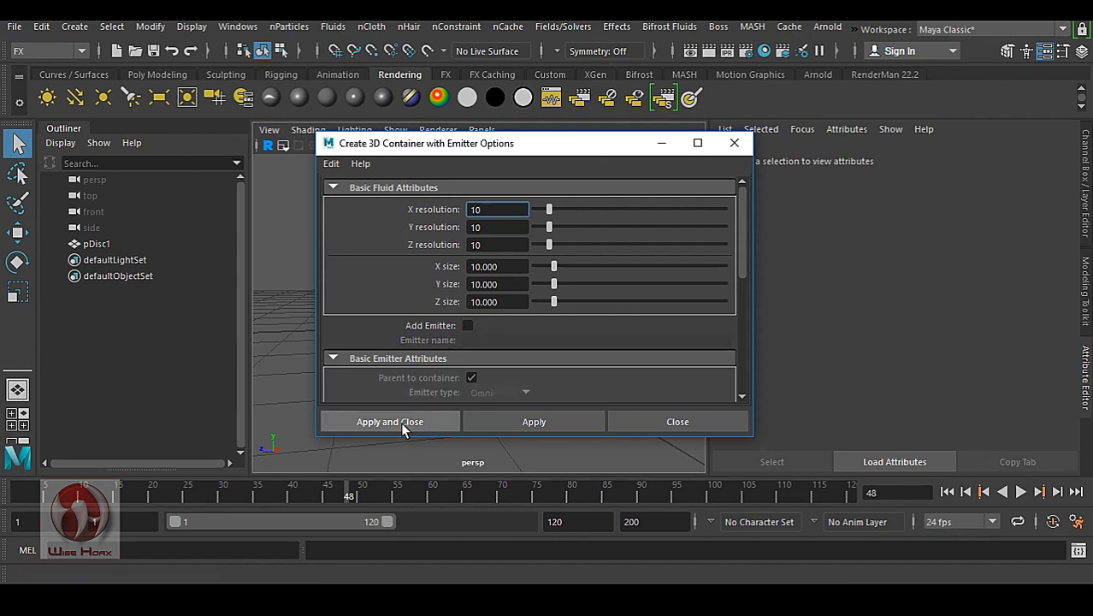
{"action": "left_click", "coordinate": [400, 421]}
{"action": "left_click", "coordinate": [462, 359]}
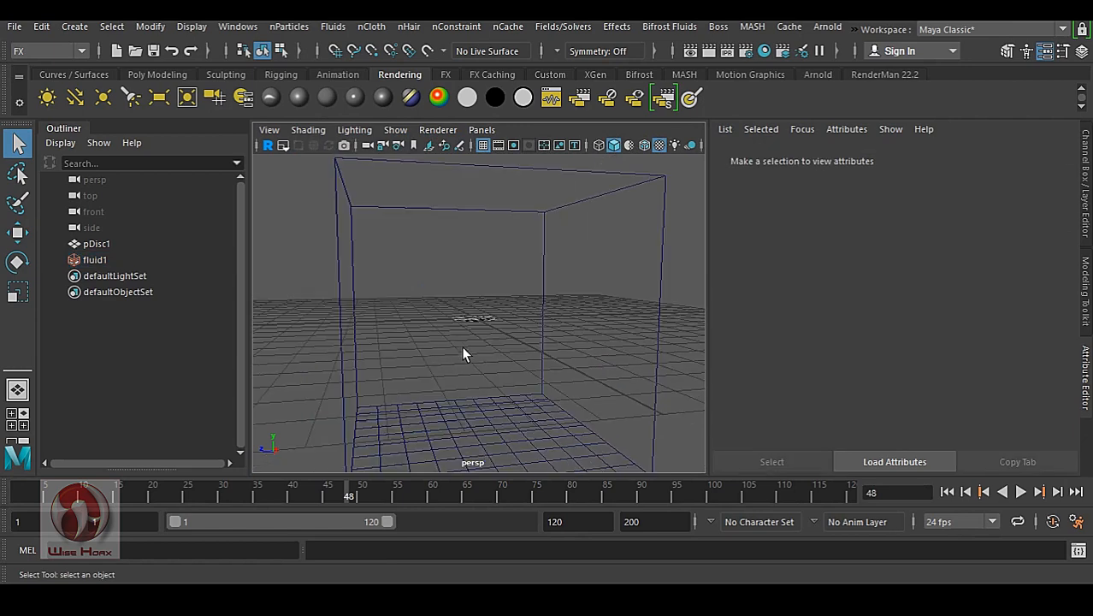
- Select the fluid container and move it up along Y until its base lies near the grid at the disc
{"action": "left_click", "coordinate": [95, 264]}
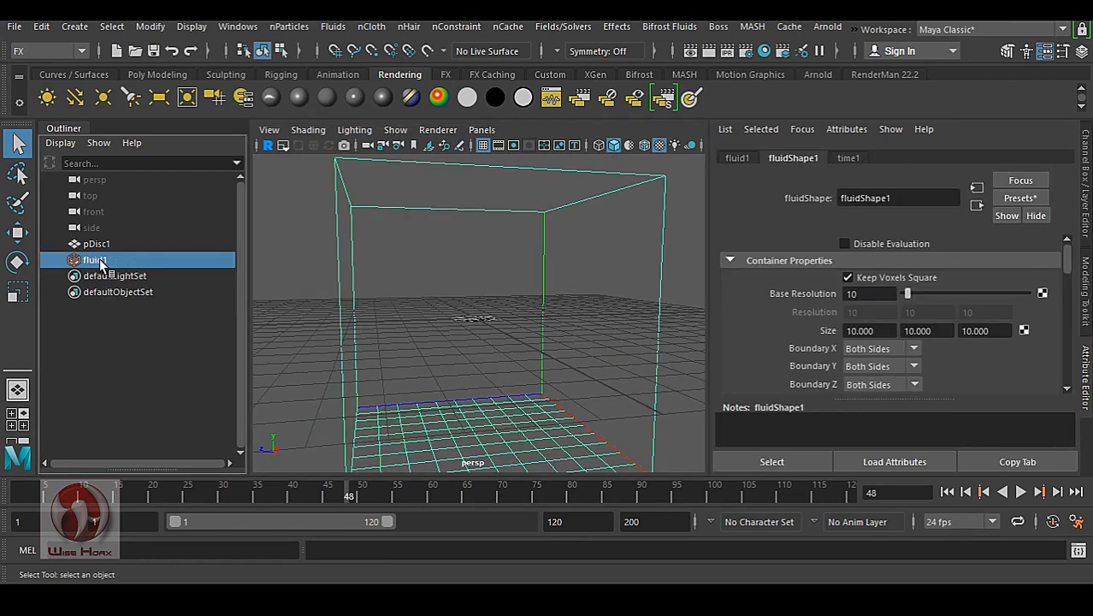
{"action": "key", "text": "f"}
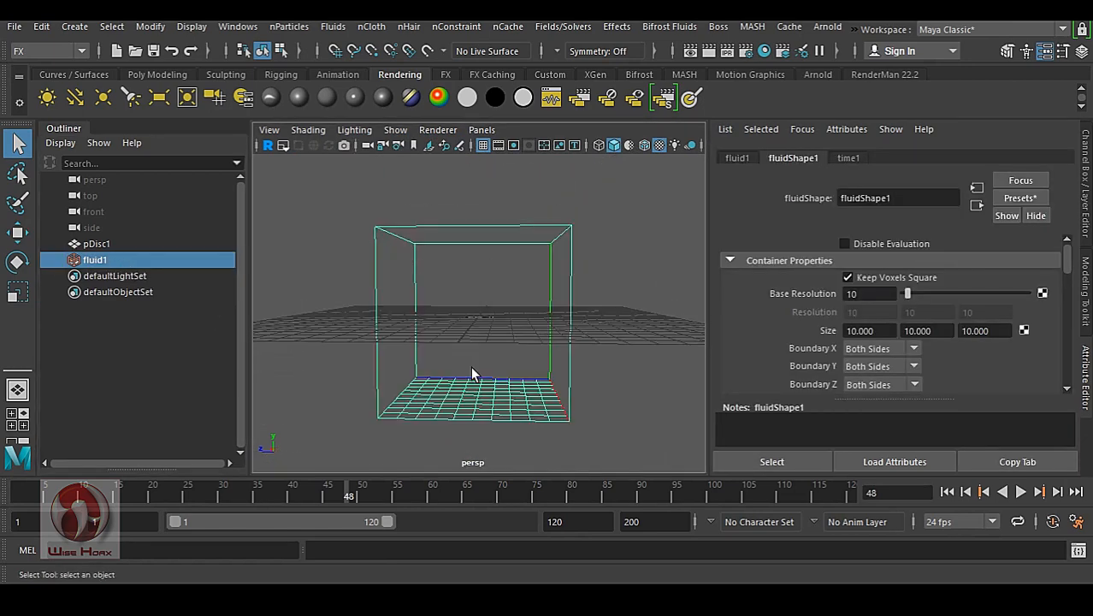
{"action": "key", "text": "w"}
{"action": "mouse_move", "coordinate": [490, 391]}
{"action": "left_mouse_down", "text": "alt"}
{"action": "mouse_move", "coordinate": [529, 378]}
{"action": "mouse_move", "coordinate": [489, 383]}
{"action": "left_mouse_up", "text": "alt"}
{"action": "left_click_drag", "start_coordinate": [479, 257], "coordinate": [518, 331]}
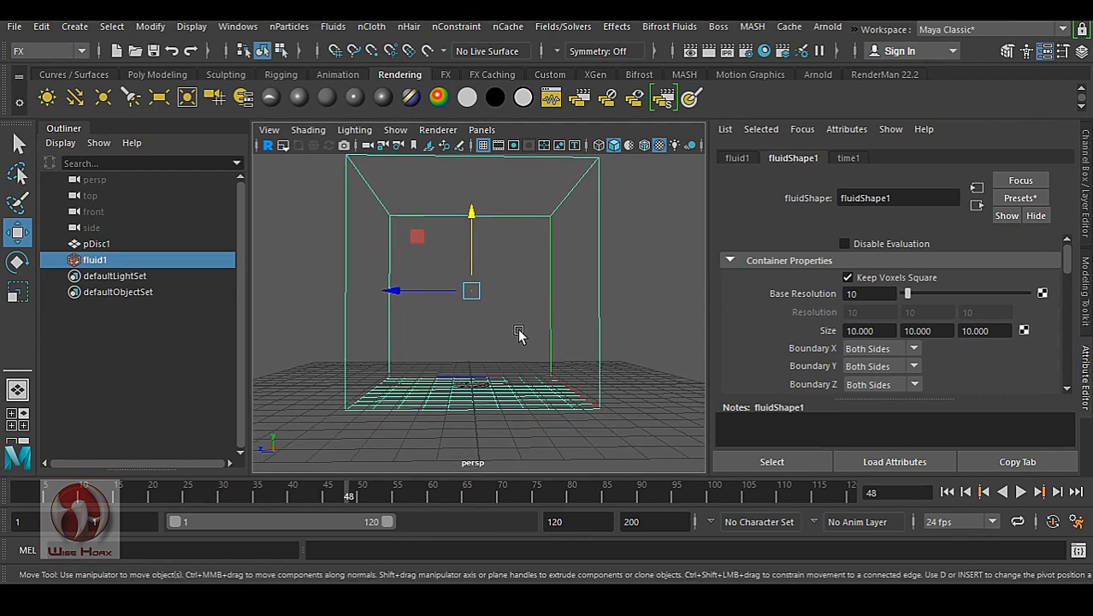
- Make the disc emit fluid into the container with Emit from Object, then clear the selection
{"action": "left_click", "coordinate": [470, 384], "text": "shift"}
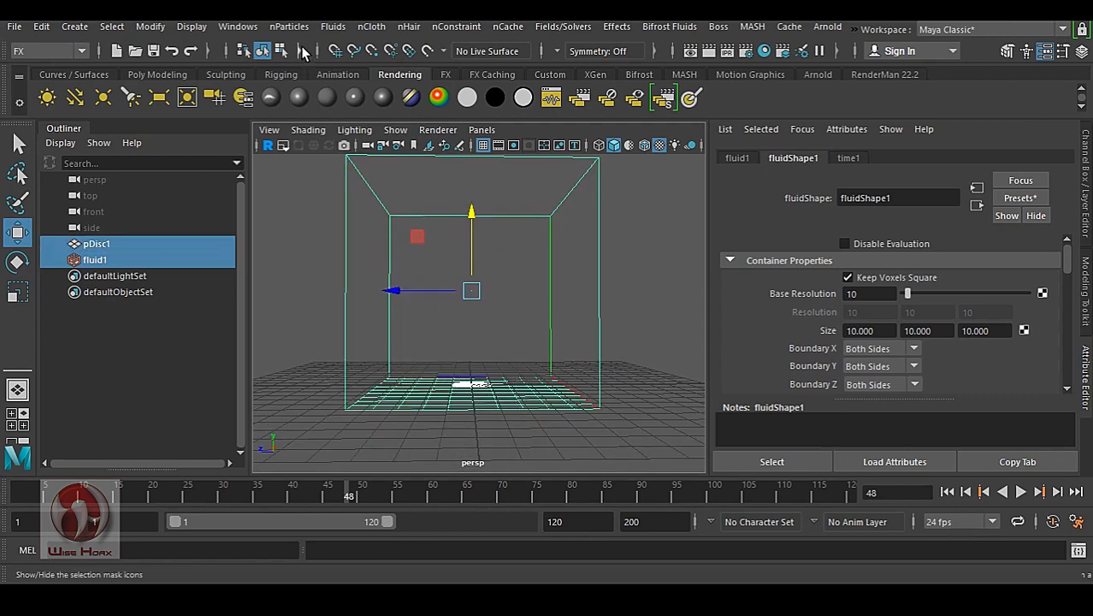
{"action": "left_click", "coordinate": [338, 28]}
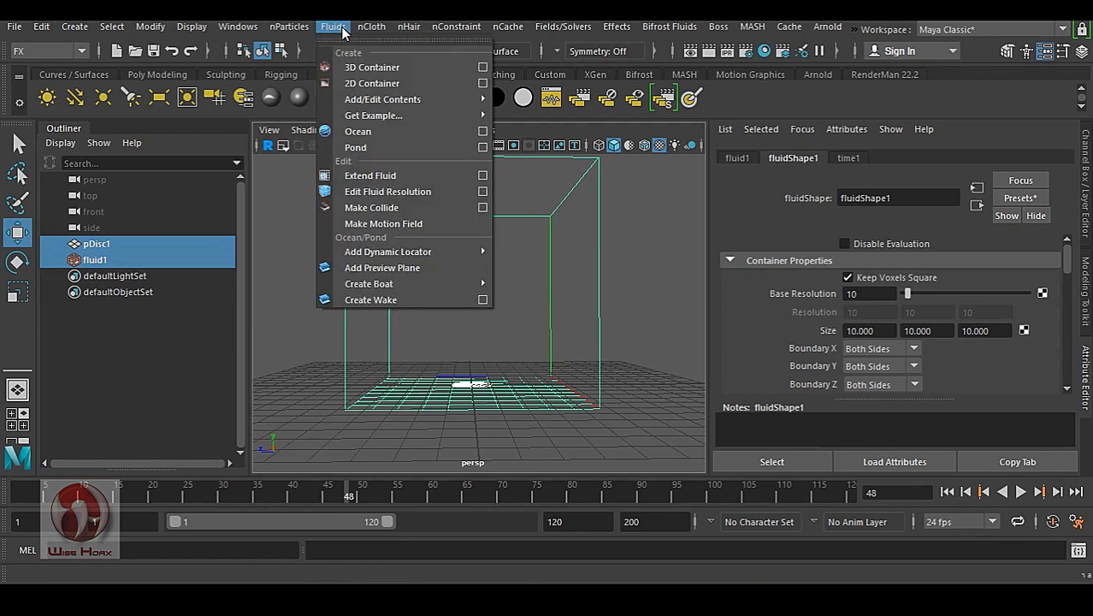
{"action": "mouse_move", "coordinate": [383, 101]}
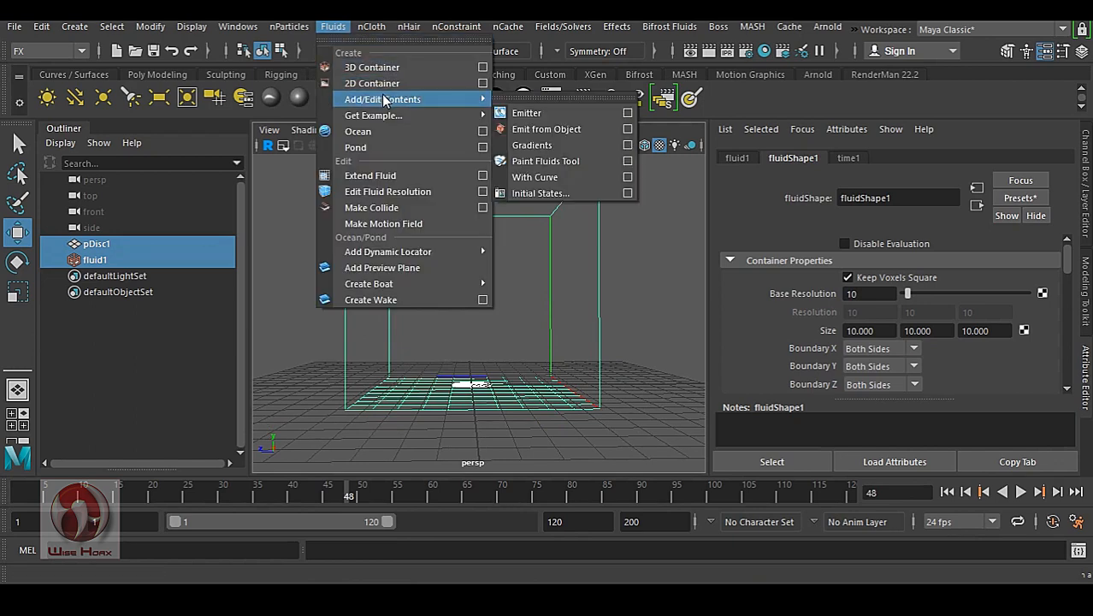
{"action": "left_click", "coordinate": [580, 129]}
{"action": "left_click", "coordinate": [566, 349]}
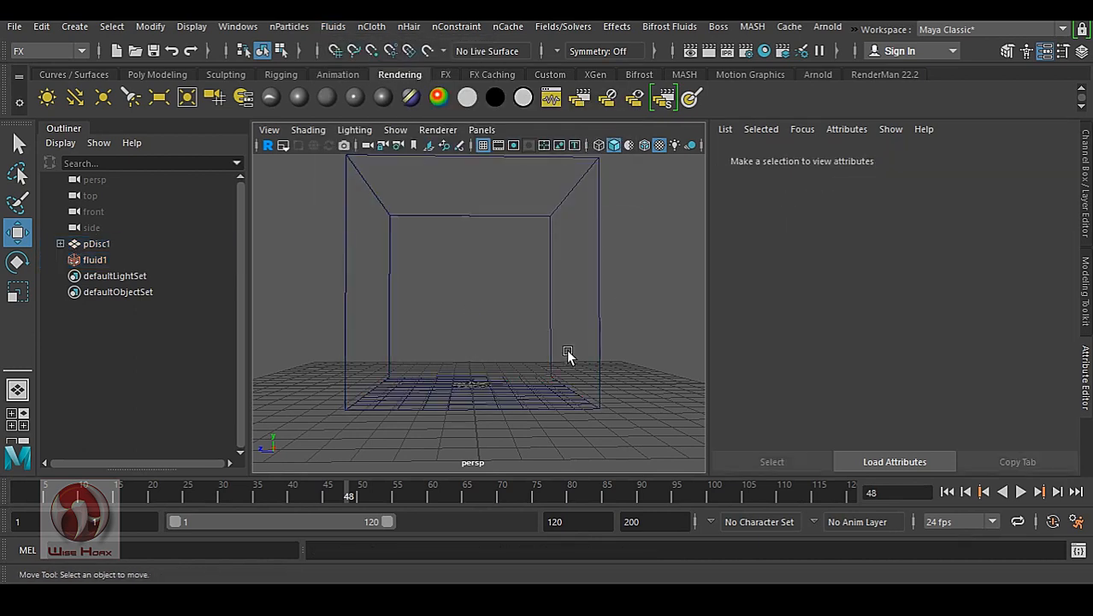
- Select the fluid emitter parented under the disc and open its attributes in a separate, enlarged window
{"action": "left_click_drag", "start_coordinate": [457, 359], "coordinate": [243, 346], "text": "alt"}
{"action": "left_click", "coordinate": [61, 244]}
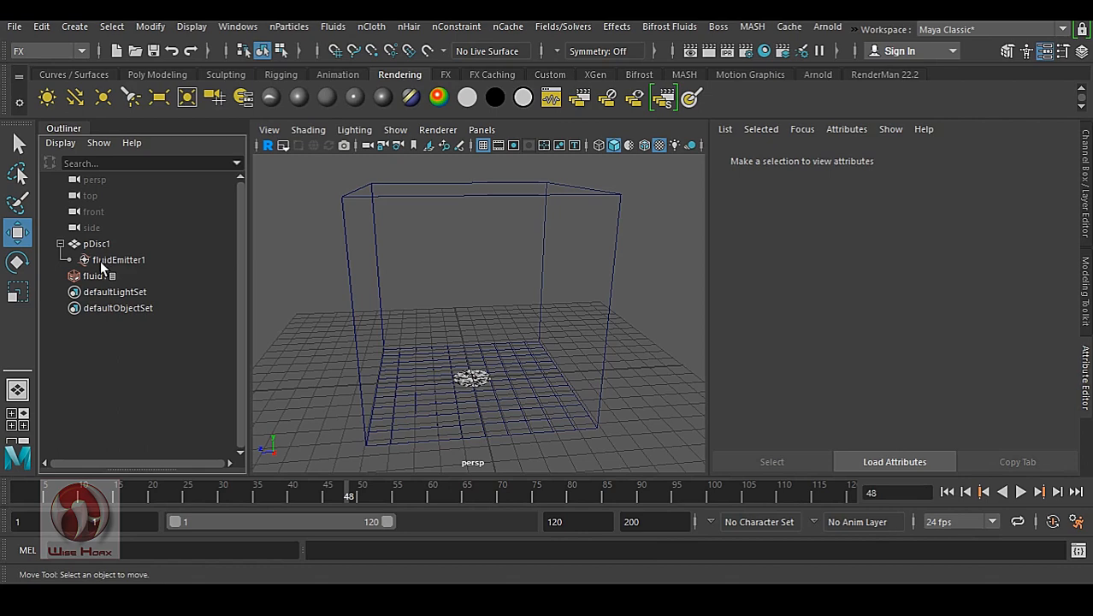
{"action": "left_click", "coordinate": [134, 264]}
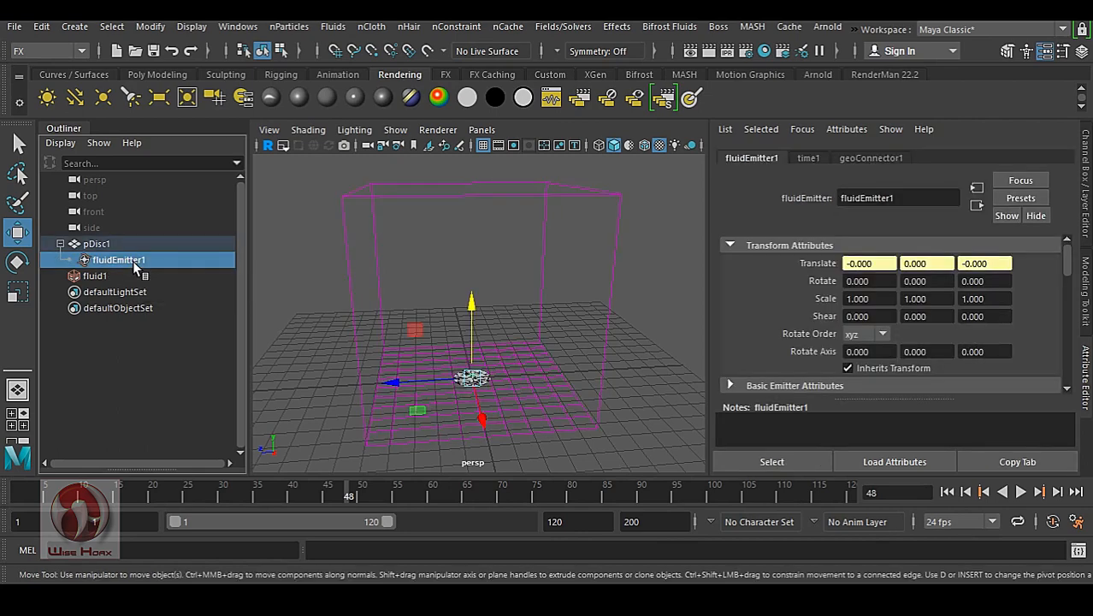
{"action": "left_click", "coordinate": [1011, 461]}
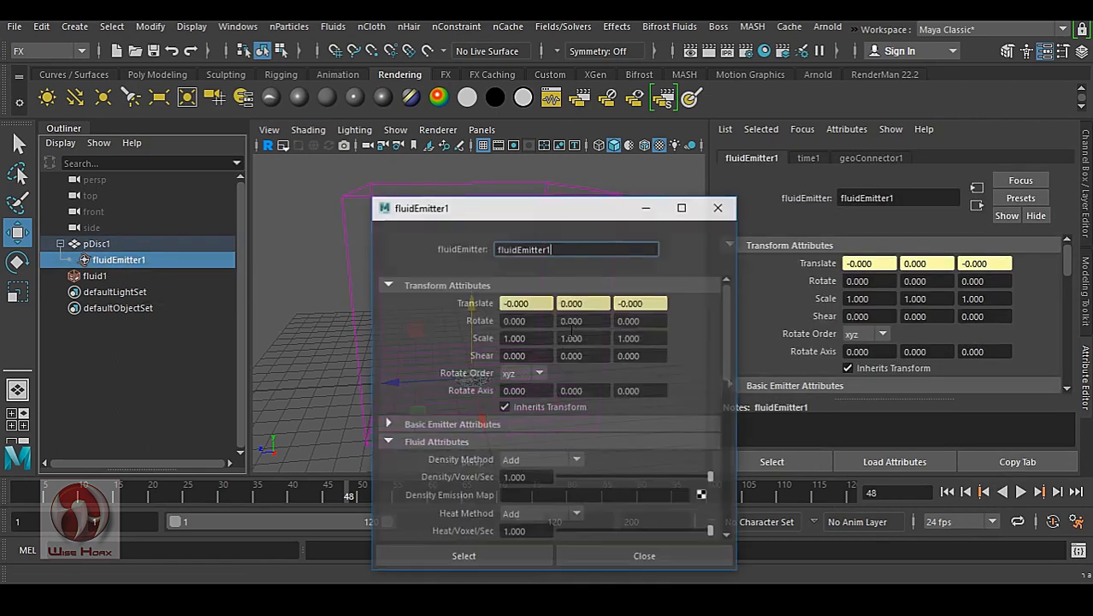
{"action": "left_click_drag", "start_coordinate": [512, 214], "coordinate": [542, 38]}
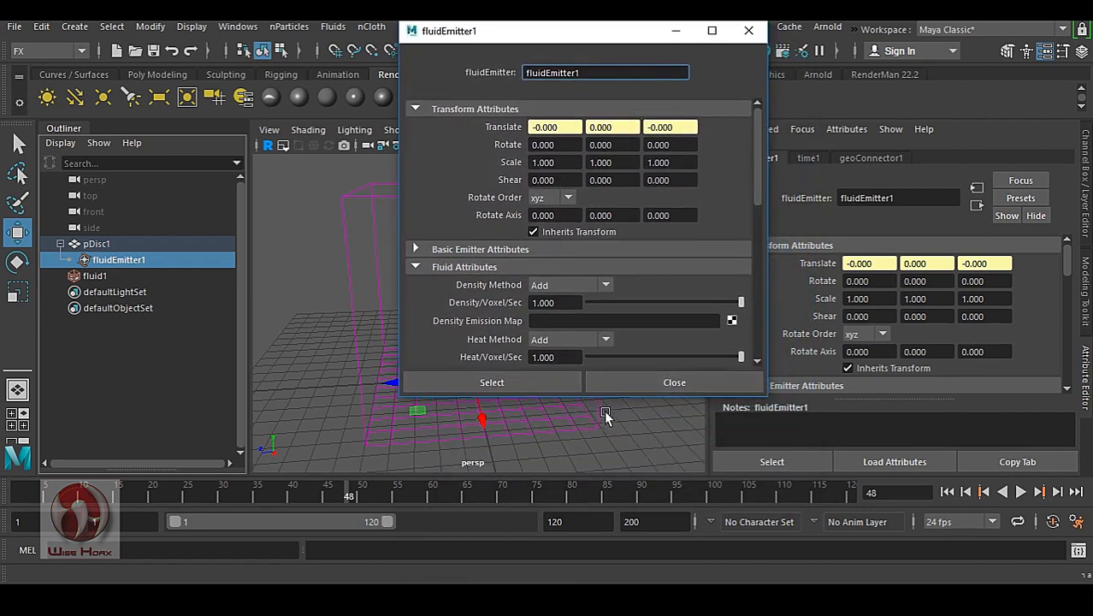
{"action": "left_click_drag", "start_coordinate": [610, 395], "coordinate": [611, 486]}
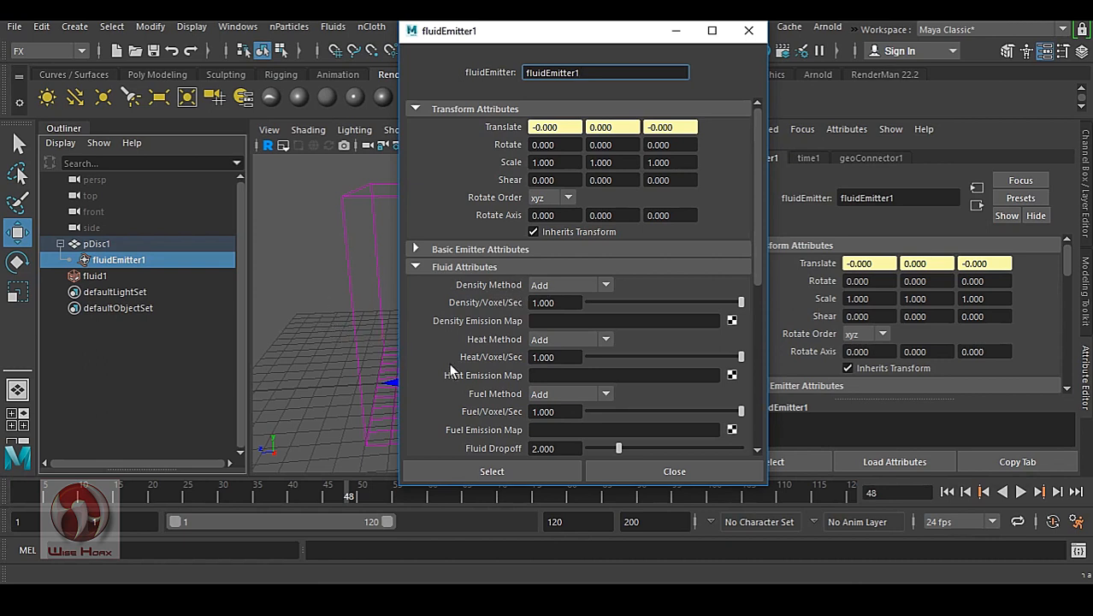
- Set the fluid emitter's Heat Method and Fuel Method to No Emission
{"action": "left_click", "coordinate": [569, 340]}
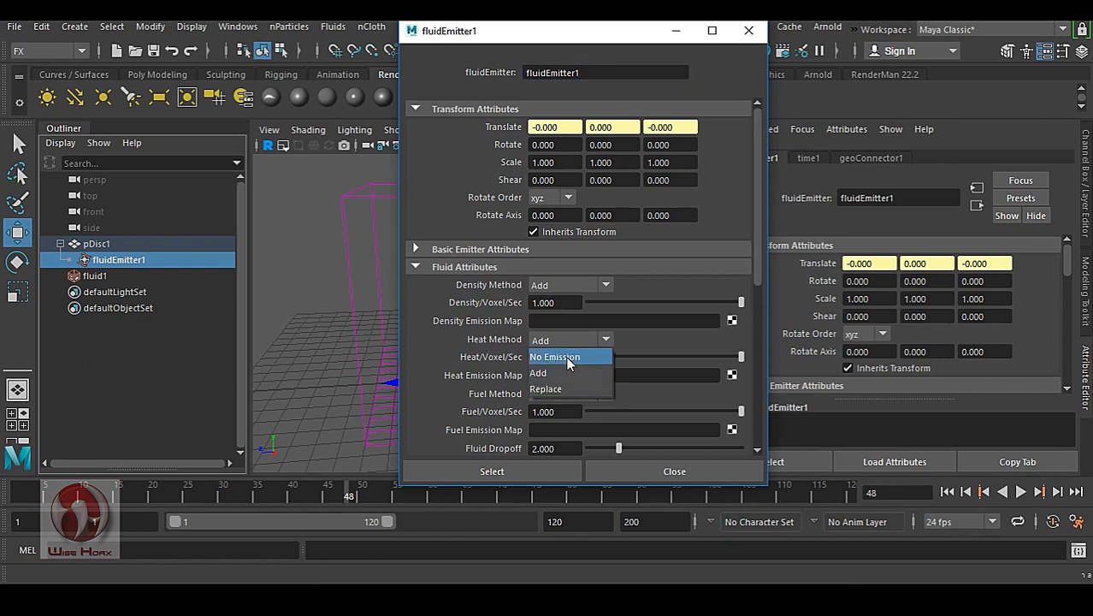
{"action": "left_click", "coordinate": [566, 356]}
{"action": "left_click", "coordinate": [564, 395]}
{"action": "left_click", "coordinate": [552, 410]}
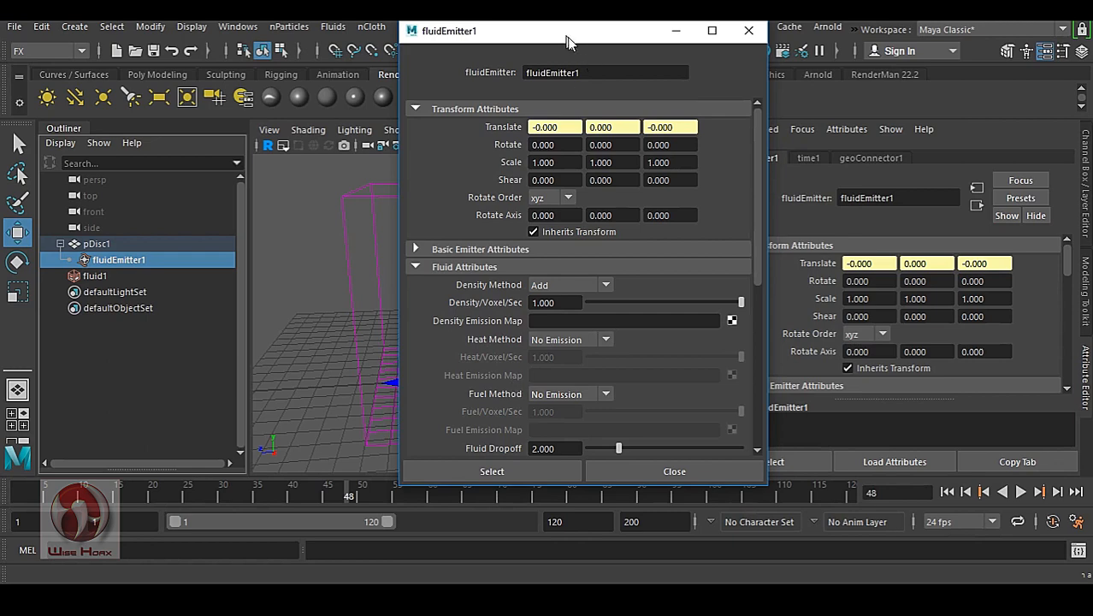
- Set the fluid emitter's Density/Voxel/Sec to 10
{"action": "left_click_drag", "start_coordinate": [567, 41], "coordinate": [673, 29]}
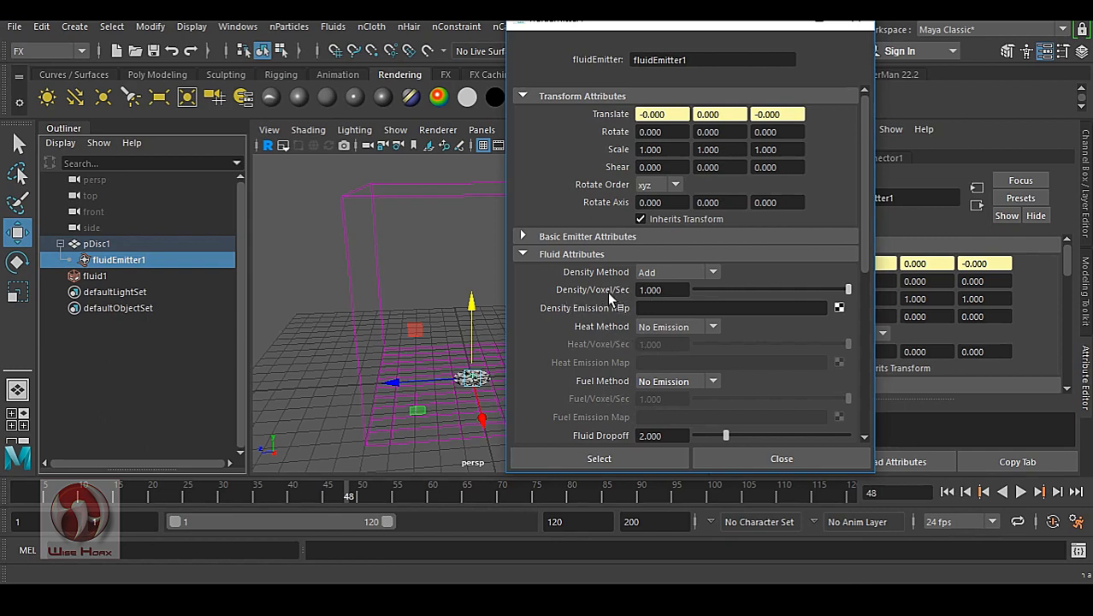
{"action": "double_click", "coordinate": [672, 290]}
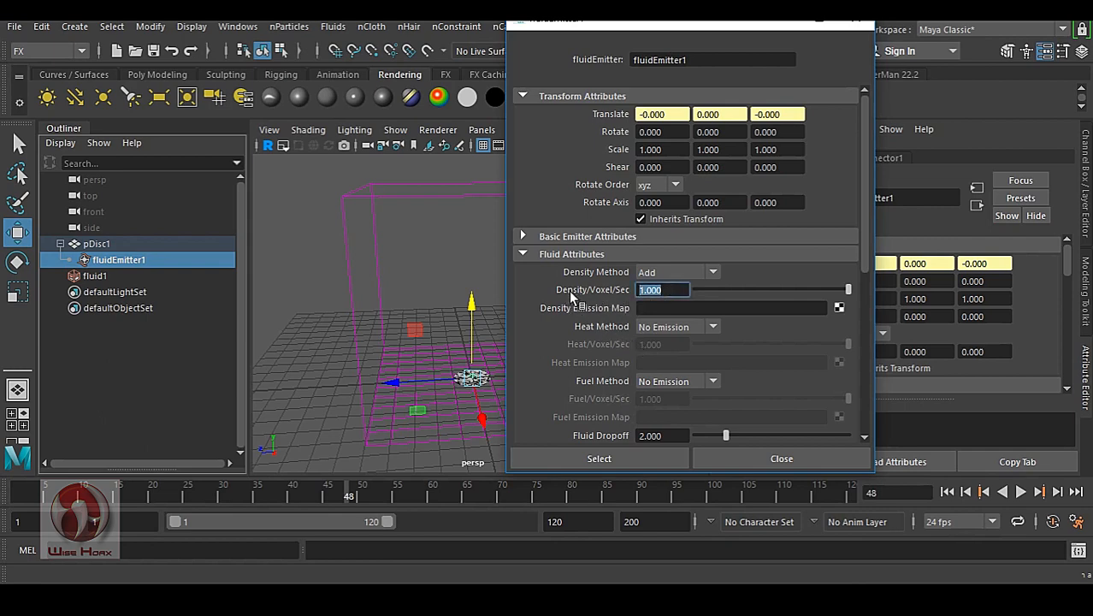
{"action": "type", "text": "10"}
{"action": "key", "text": "Return"}
{"action": "left_click", "coordinate": [666, 289]}
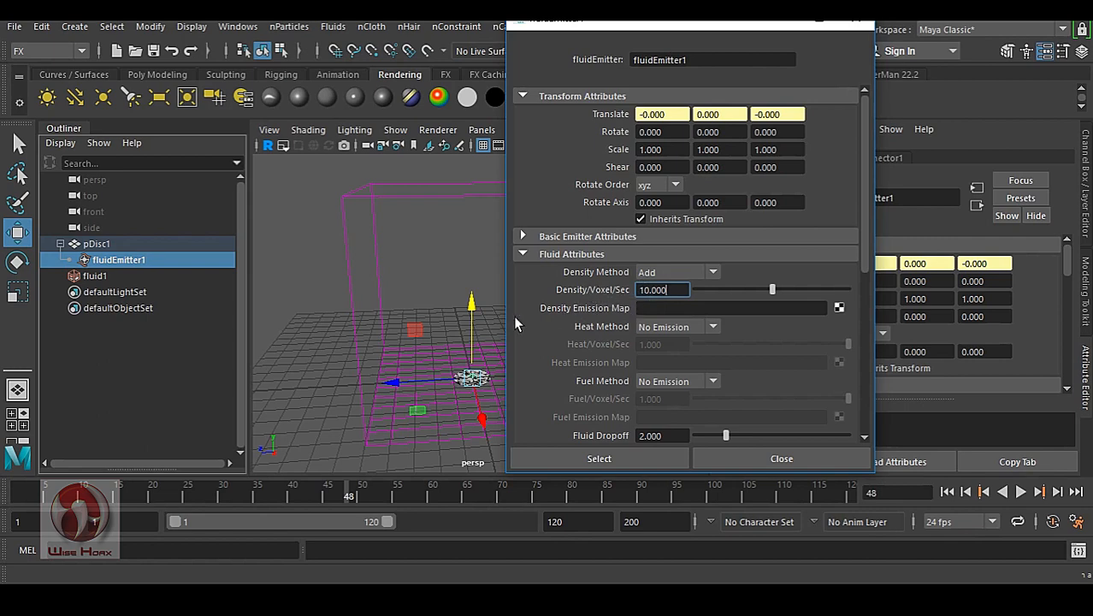
- Connect the noise1 texture to the fluid emitter's Density Emission Map
{"action": "left_click_drag", "start_coordinate": [435, 326], "coordinate": [466, 308], "text": "alt"}
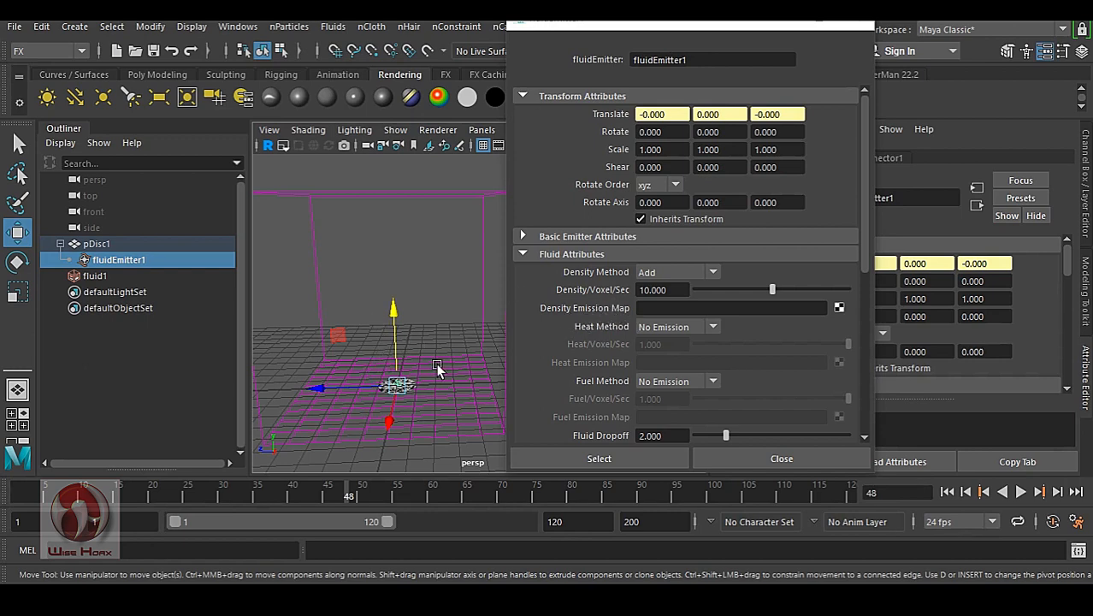
{"action": "left_click", "coordinate": [639, 308]}
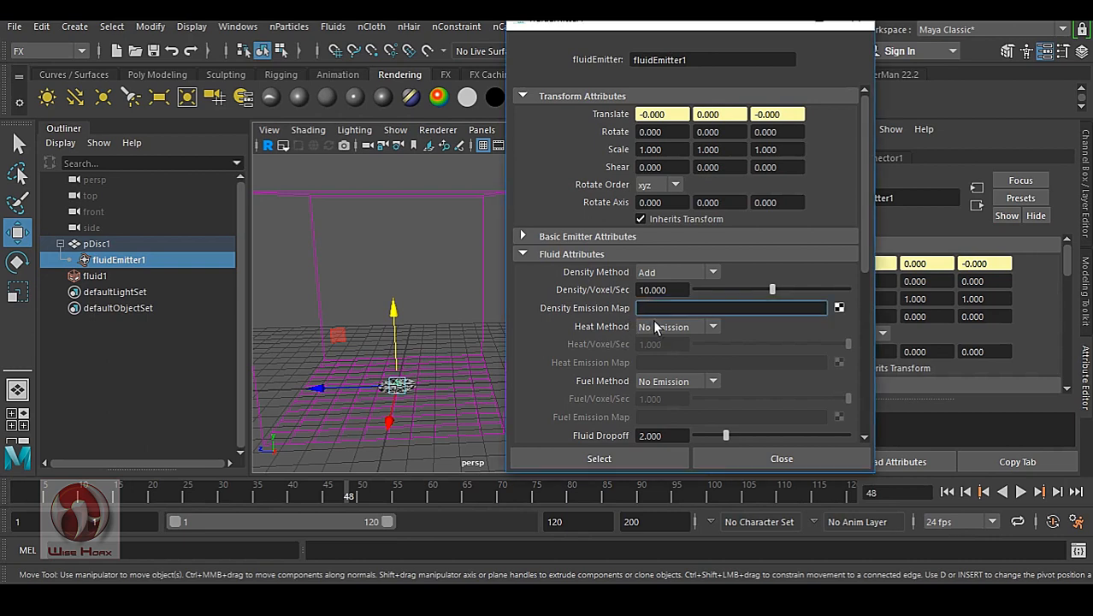
{"action": "type", "text": "noise1"}
{"action": "key", "text": "Return"}
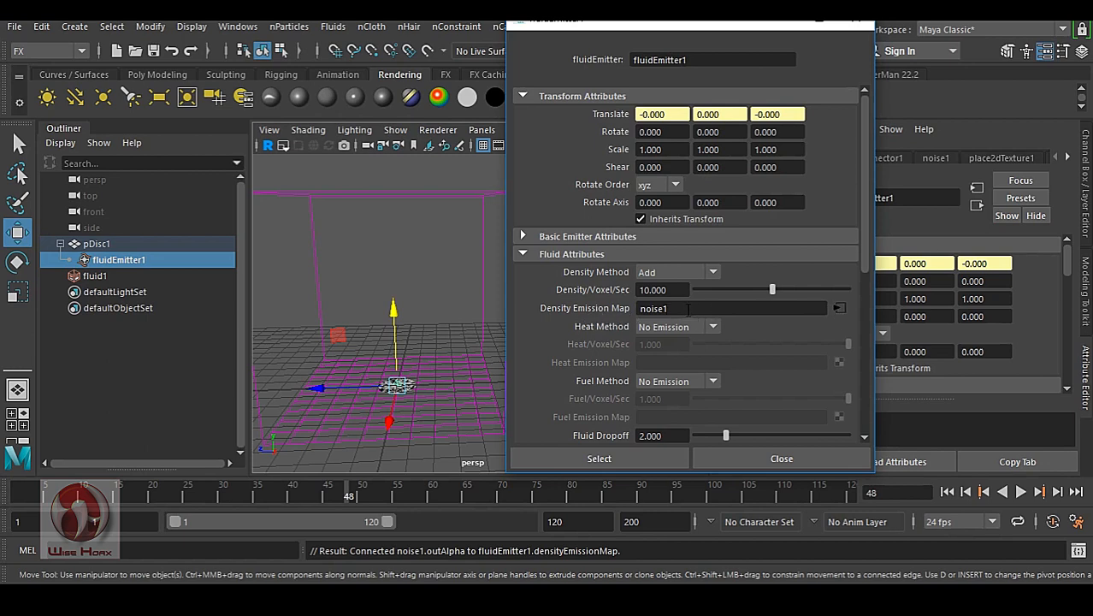
- Play the simulation to check the noise-driven emission from the disc, and return to the first frame
{"action": "left_click_drag", "start_coordinate": [395, 384], "coordinate": [430, 374], "text": "alt"}
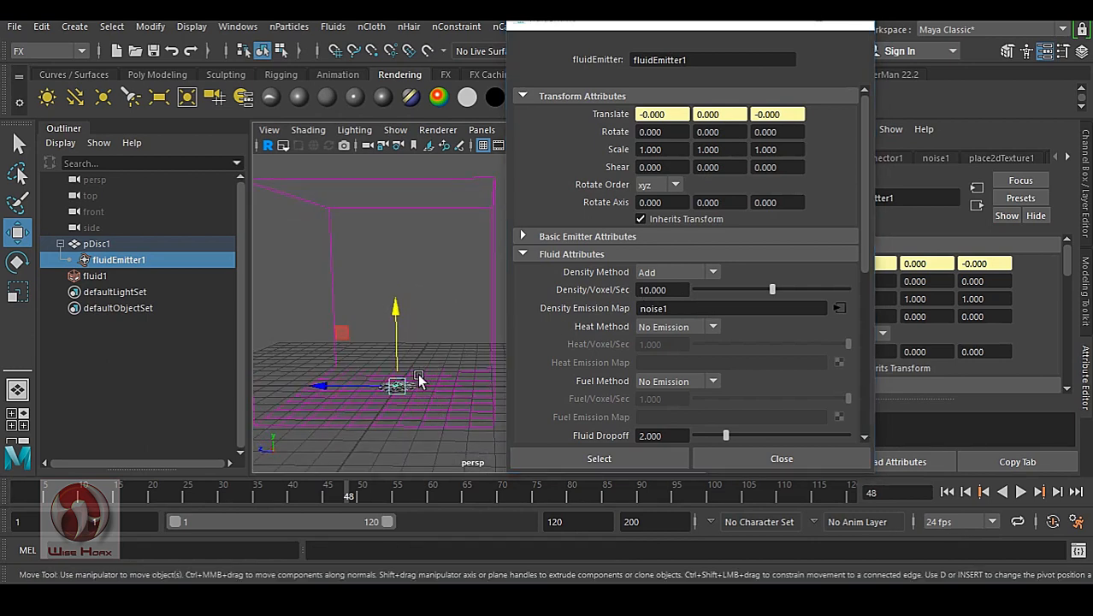
{"action": "scroll", "coordinate": [410, 389], "scroll_direction": "up", "scroll_amount": 4}
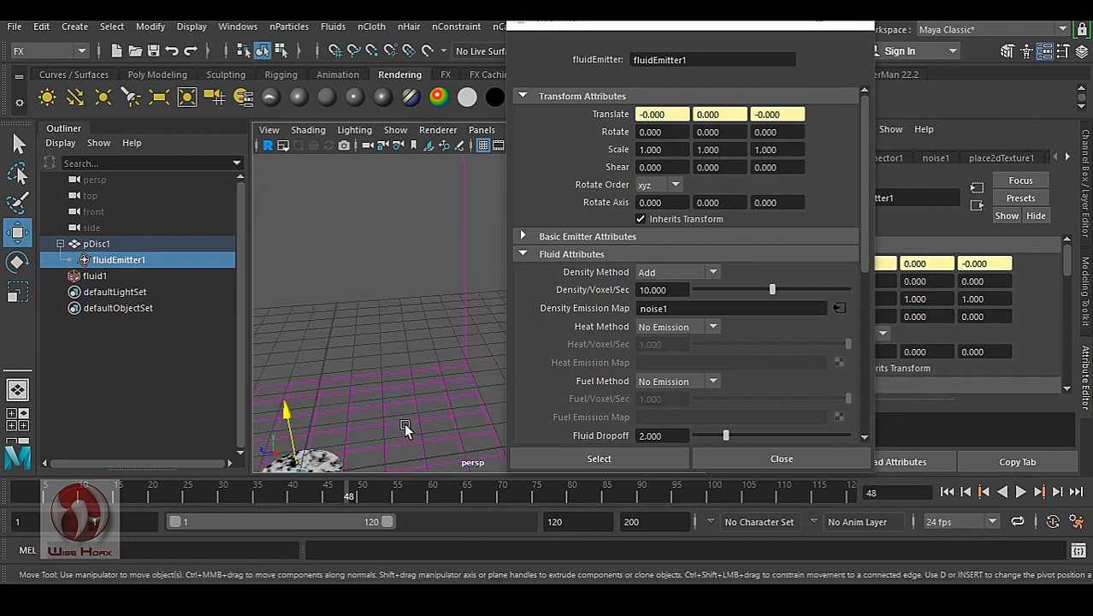
{"action": "middle_click_drag", "start_coordinate": [405, 428], "coordinate": [459, 351], "text": "alt"}
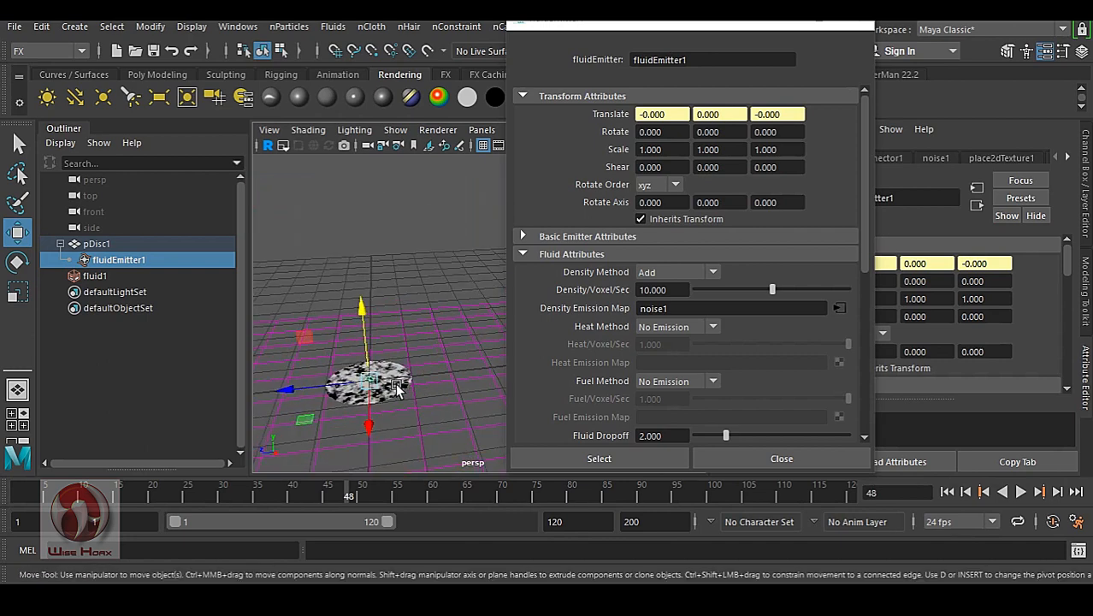
{"action": "middle_click_drag", "start_coordinate": [398, 391], "coordinate": [422, 379], "text": "alt"}
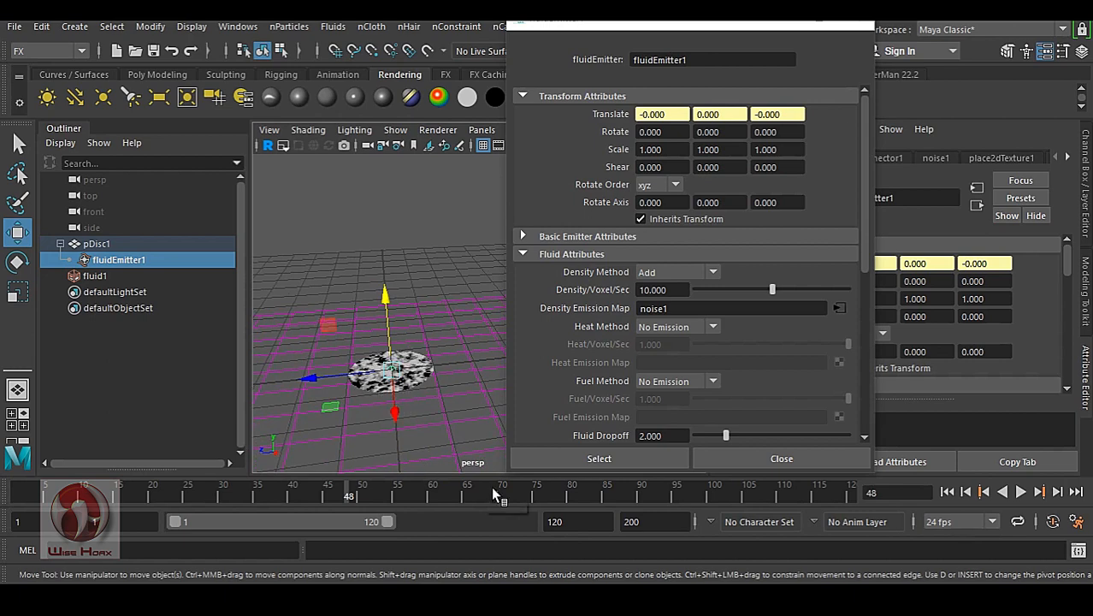
{"action": "left_click", "coordinate": [1021, 492]}
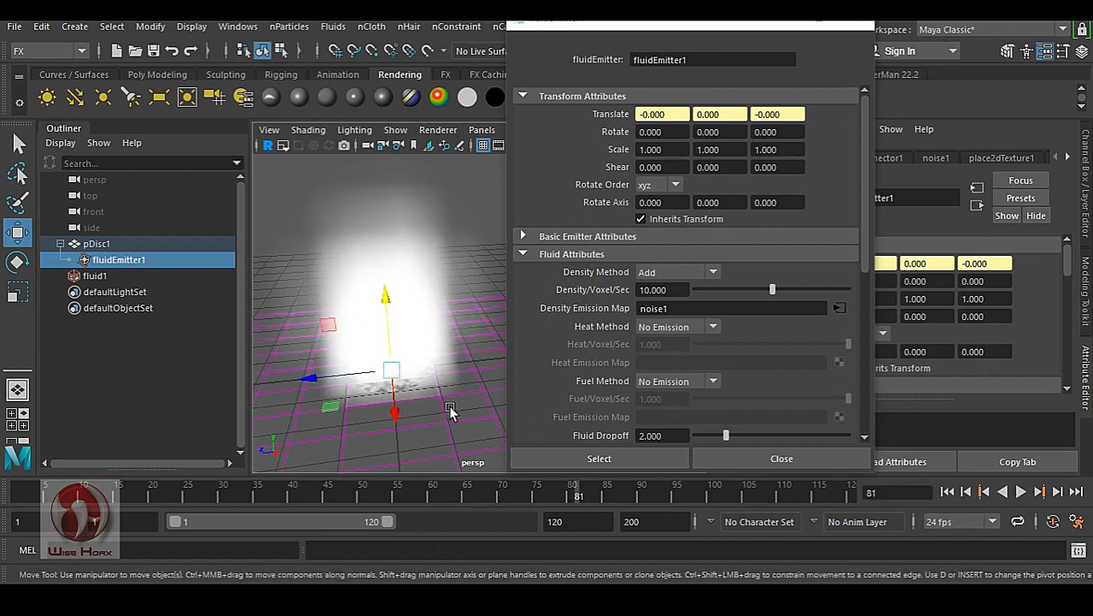
{"action": "left_click_drag", "start_coordinate": [445, 402], "coordinate": [426, 381], "text": "alt"}
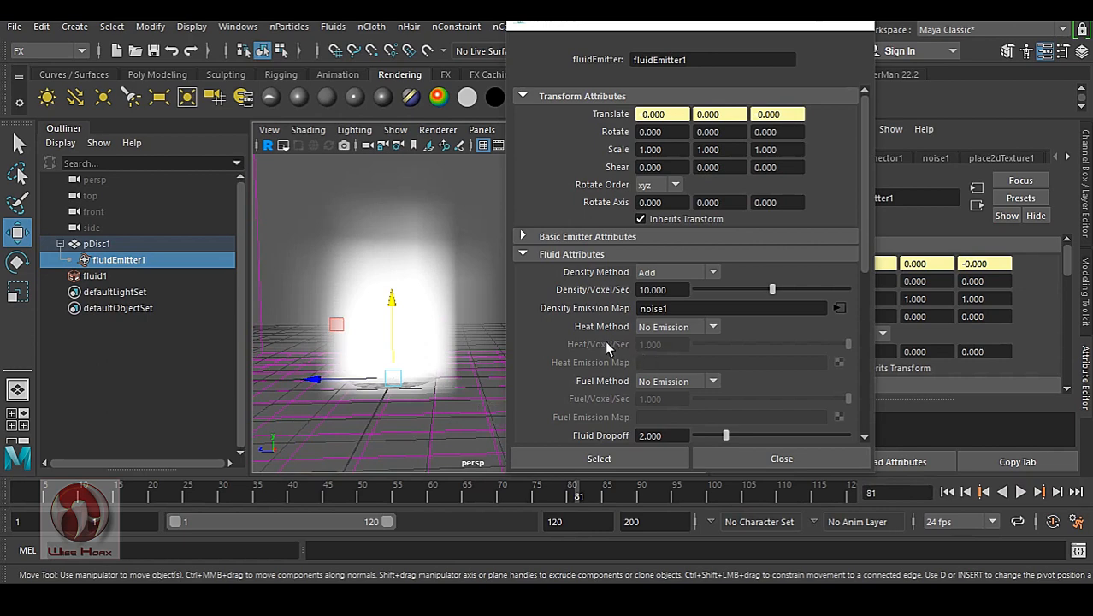
{"action": "scroll", "coordinate": [605, 340], "scroll_direction": "down", "scroll_amount": 2}
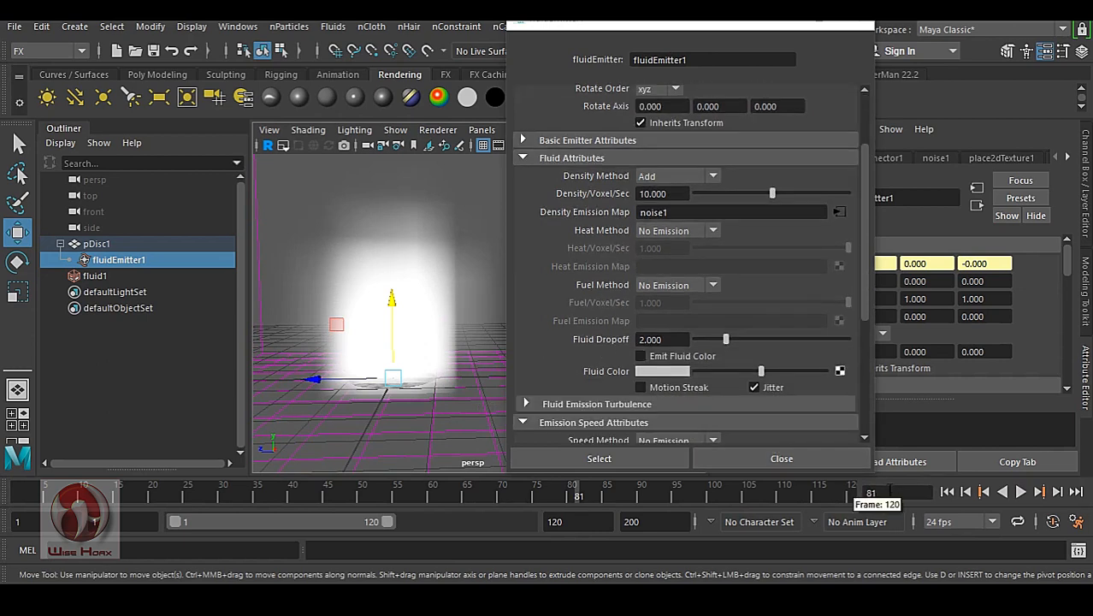
{"action": "left_click", "coordinate": [947, 492]}
- Set the fluid emitter's Turbulence to 10 under Fluid Emission Turbulence
{"action": "scroll", "coordinate": [579, 357], "scroll_direction": "down", "scroll_amount": 1}
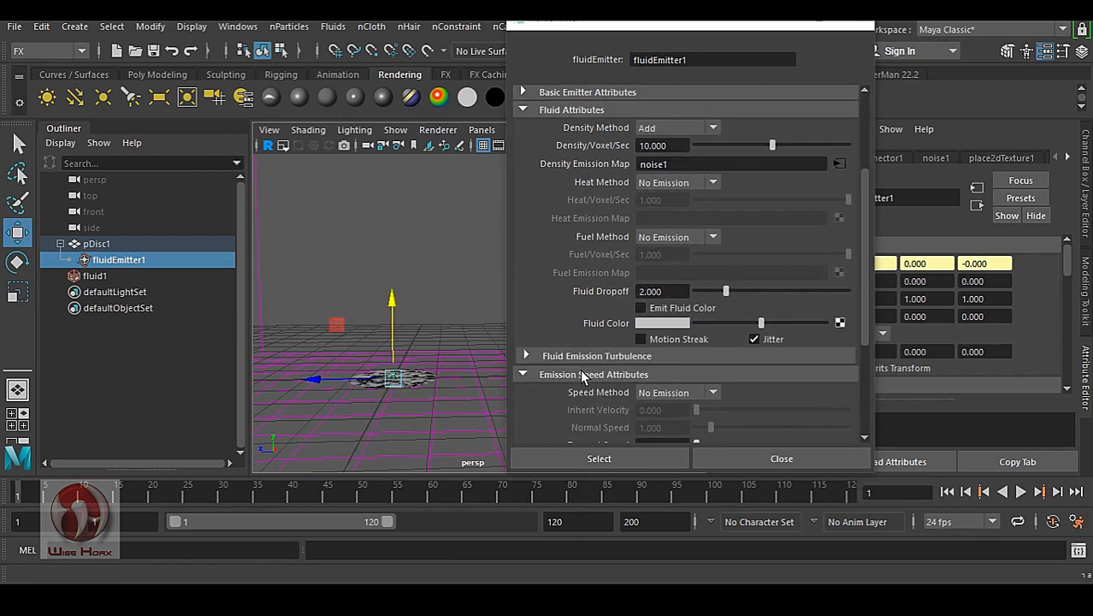
{"action": "left_click", "coordinate": [643, 358]}
{"action": "scroll", "coordinate": [617, 383], "scroll_direction": "down", "scroll_amount": 1}
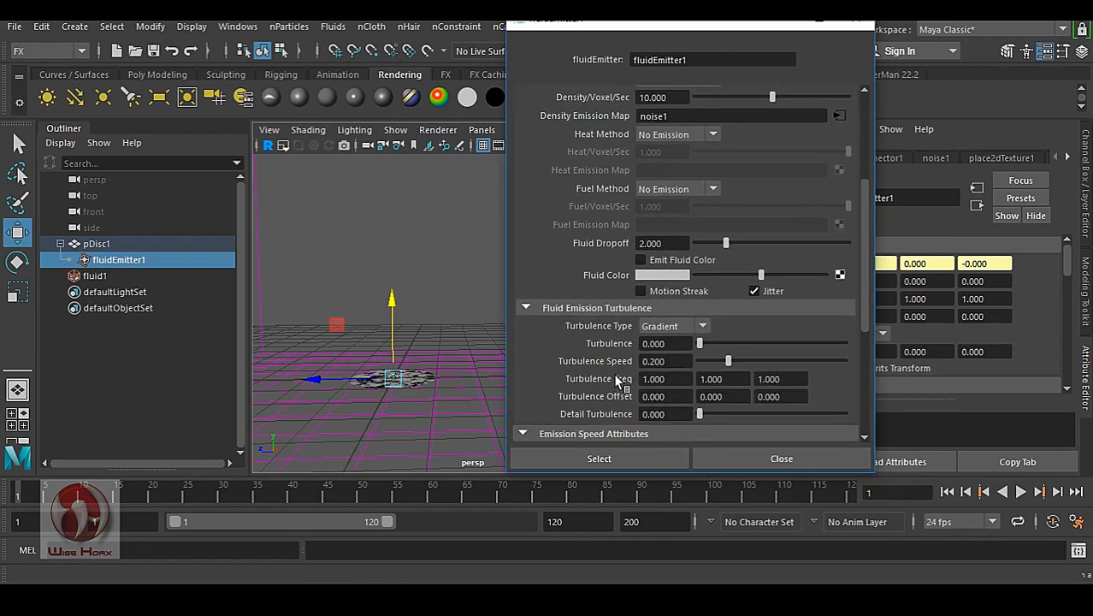
{"action": "left_click", "coordinate": [663, 343]}
{"action": "type", "text": "10"}
{"action": "key", "text": "Return"}
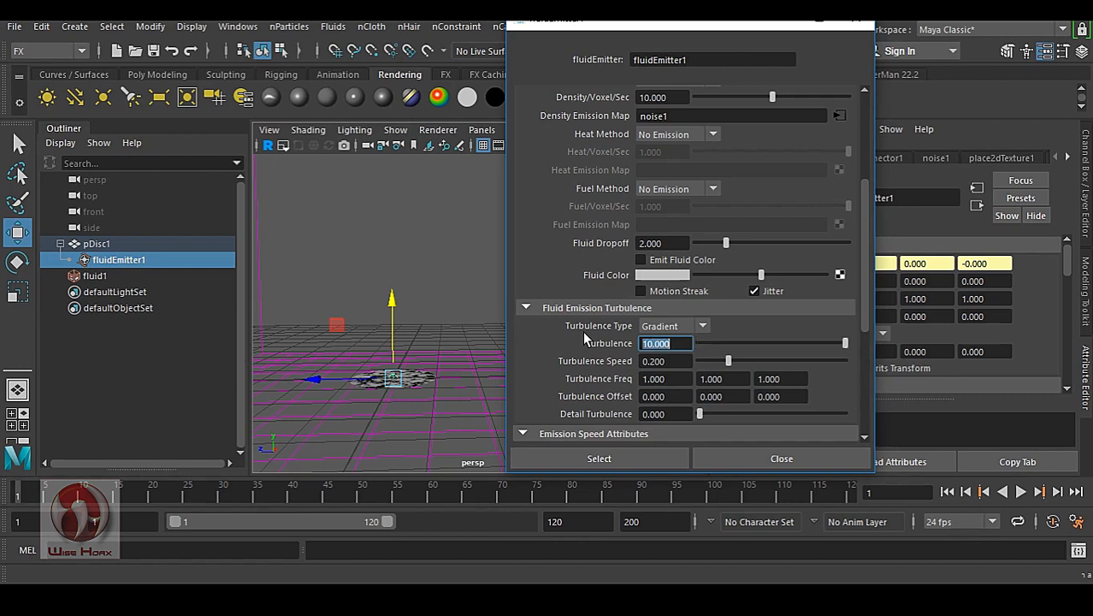
- Set the fluid emitter's Detail Turbulence to 1 and close its separate attribute window
{"action": "scroll", "coordinate": [585, 342], "scroll_direction": "down", "scroll_amount": 1}
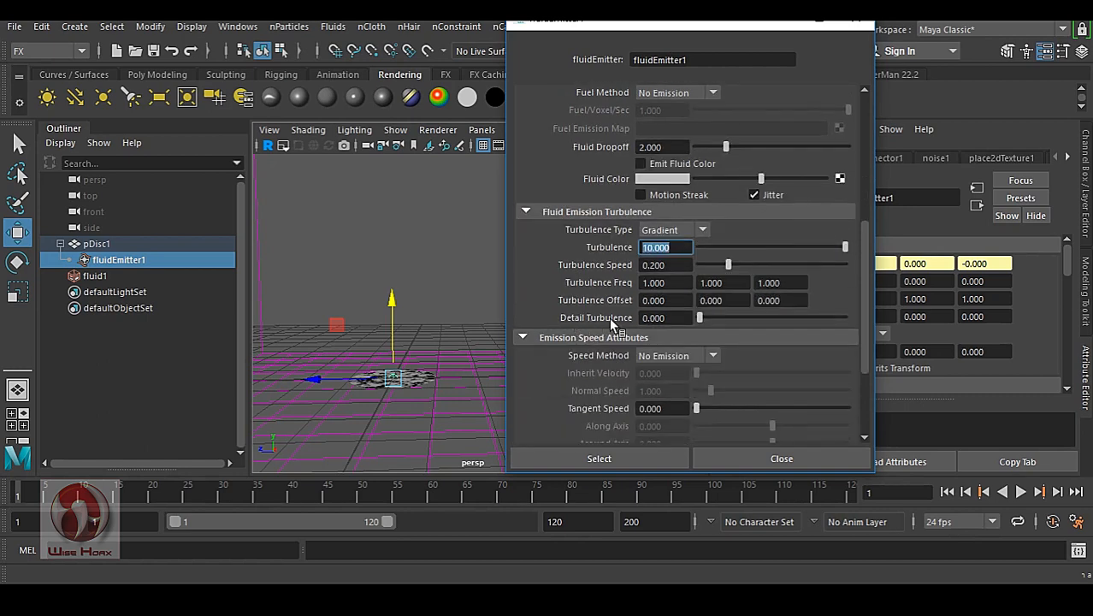
{"action": "left_click", "coordinate": [654, 318]}
{"action": "type", "text": "1"}
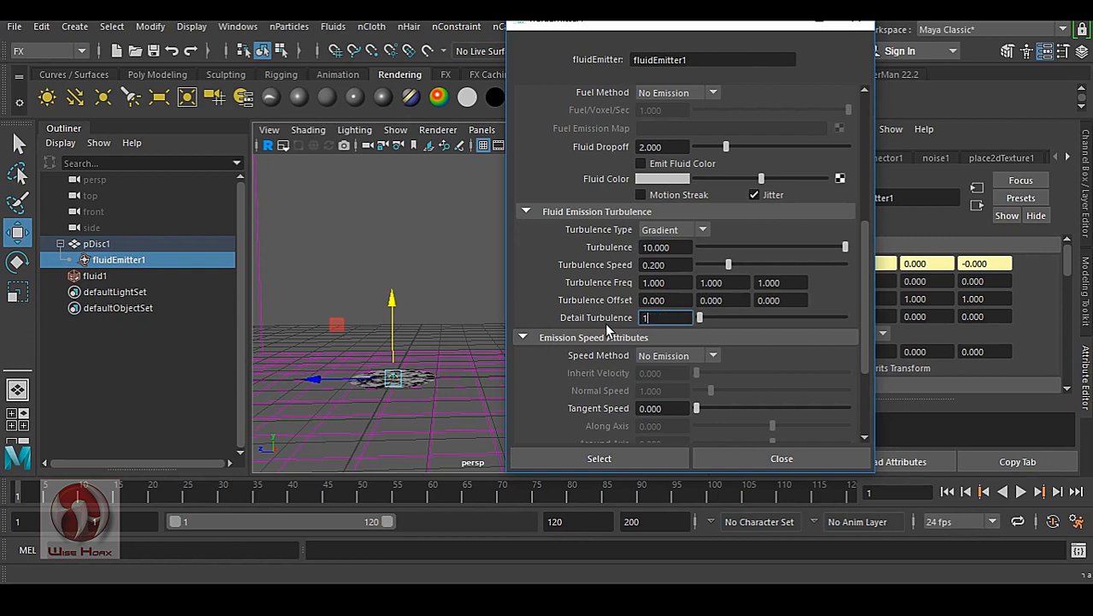
{"action": "key", "text": "Return"}
{"action": "left_click", "coordinate": [680, 318]}
{"action": "scroll", "coordinate": [665, 335], "scroll_direction": "up", "scroll_amount": 5}
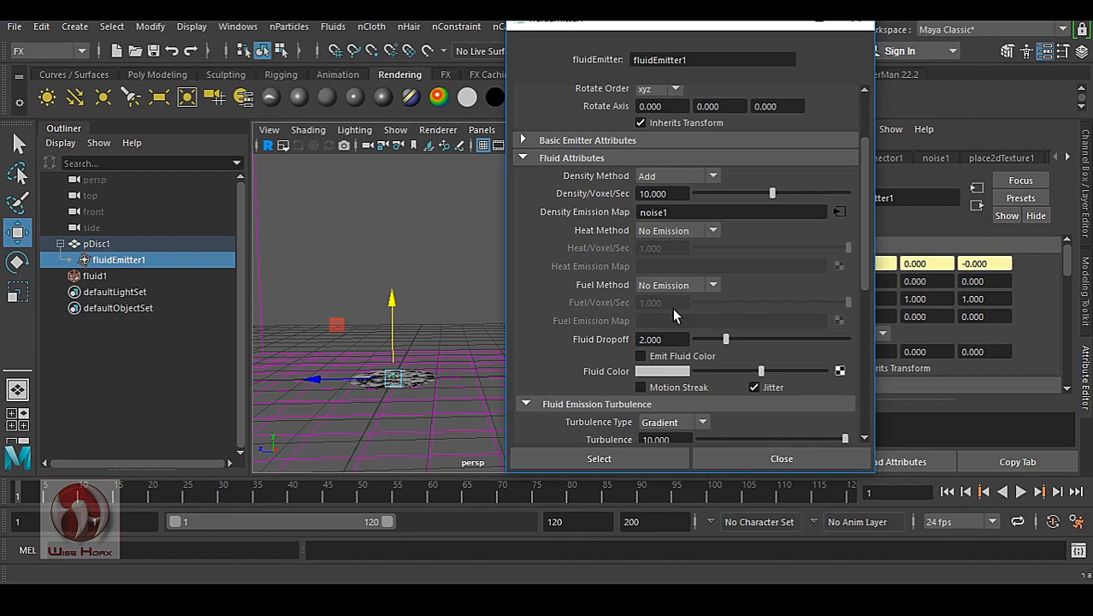
{"action": "scroll", "coordinate": [682, 309], "scroll_direction": "down", "scroll_amount": 4}
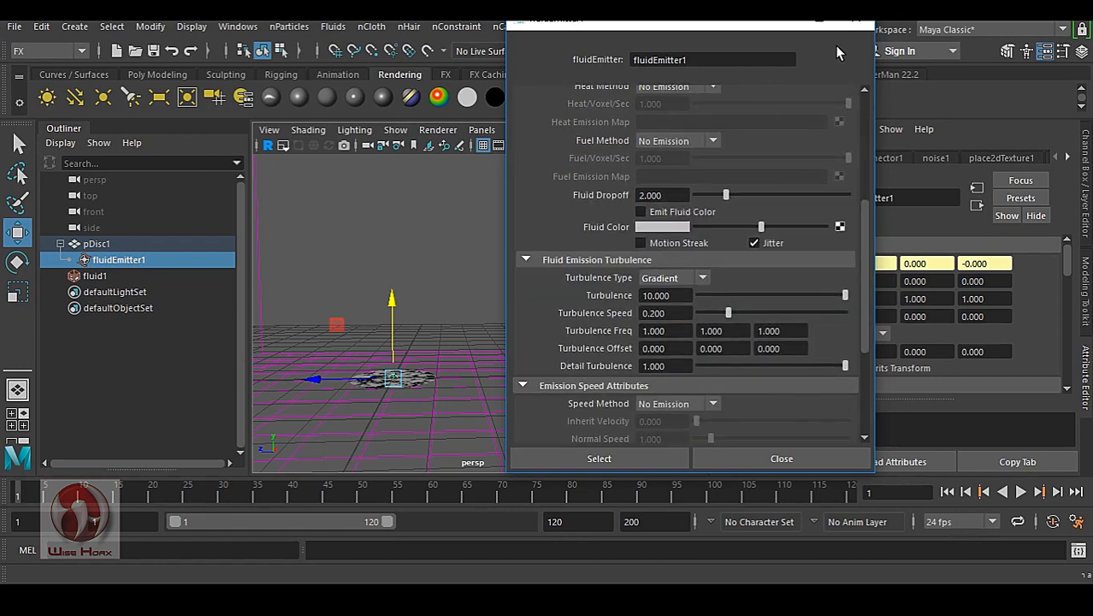
{"action": "left_click", "coordinate": [855, 24]}
- Select the fluid1 container and open its fluidShape1 attributes in a separate, enlarged window
{"action": "scroll", "coordinate": [466, 273], "scroll_direction": "down", "scroll_amount": 7}
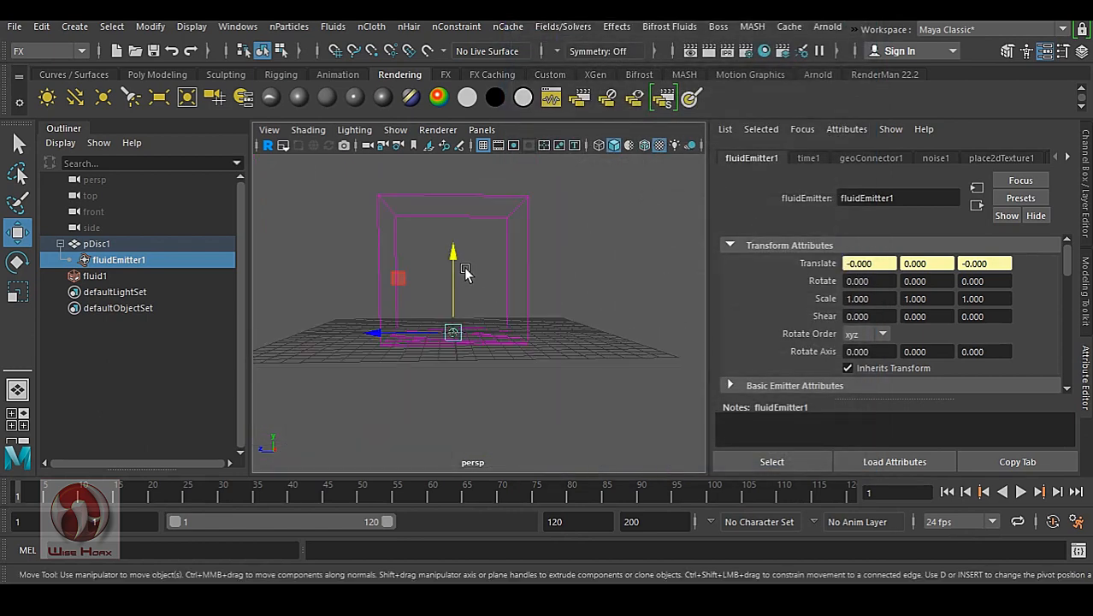
{"action": "left_click_drag", "start_coordinate": [479, 264], "coordinate": [493, 284], "text": "alt"}
{"action": "left_click", "coordinate": [468, 207]}
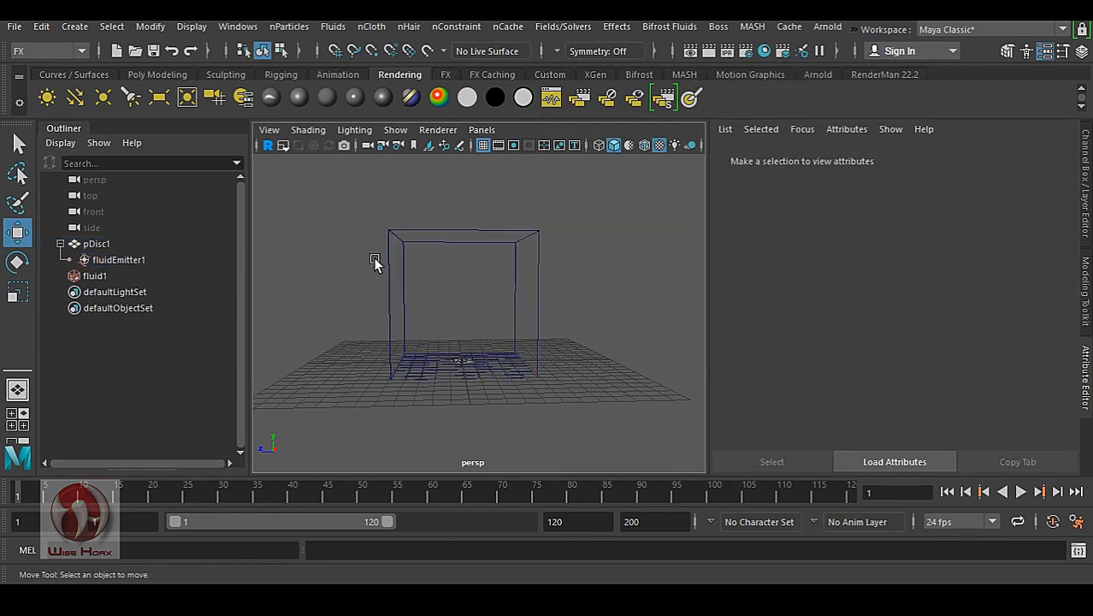
{"action": "left_click", "coordinate": [94, 276]}
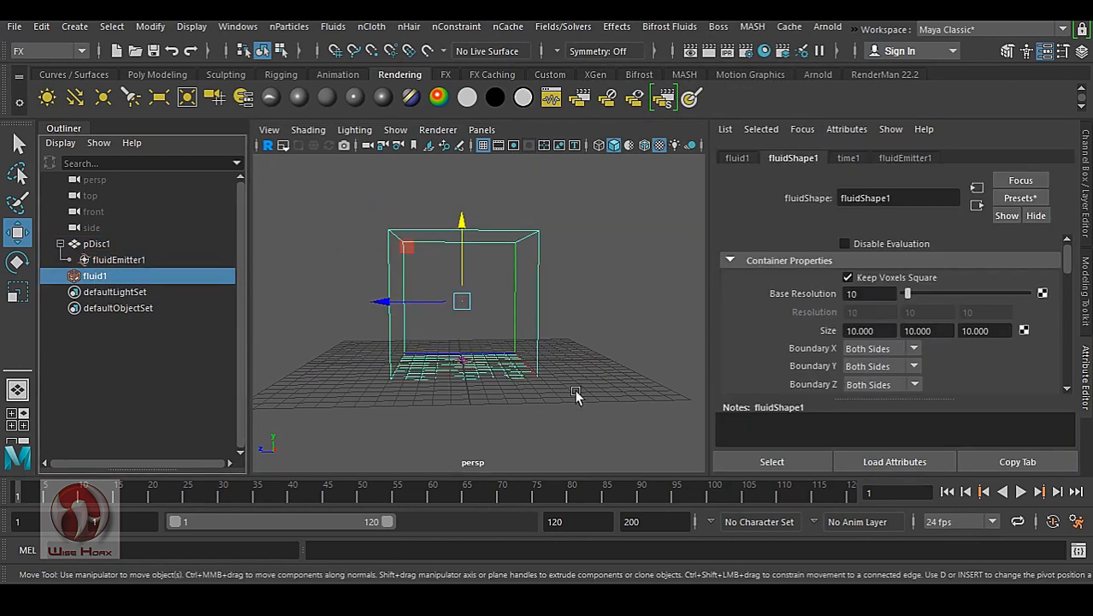
{"action": "left_click", "coordinate": [1001, 466]}
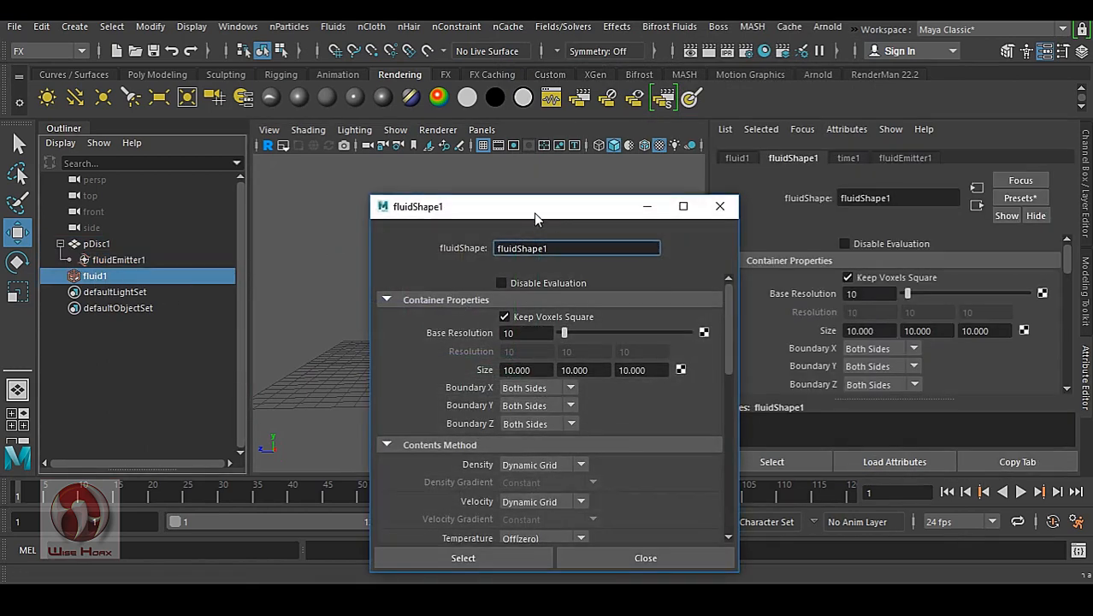
{"action": "left_click_drag", "start_coordinate": [533, 213], "coordinate": [503, 23]}
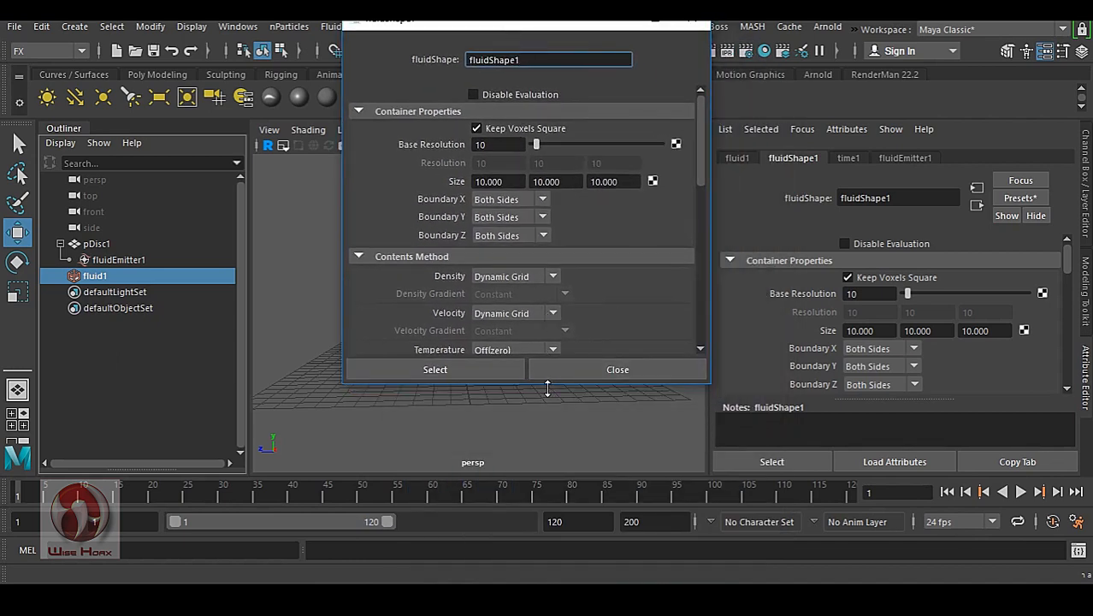
{"action": "left_click_drag", "start_coordinate": [547, 389], "coordinate": [558, 523]}
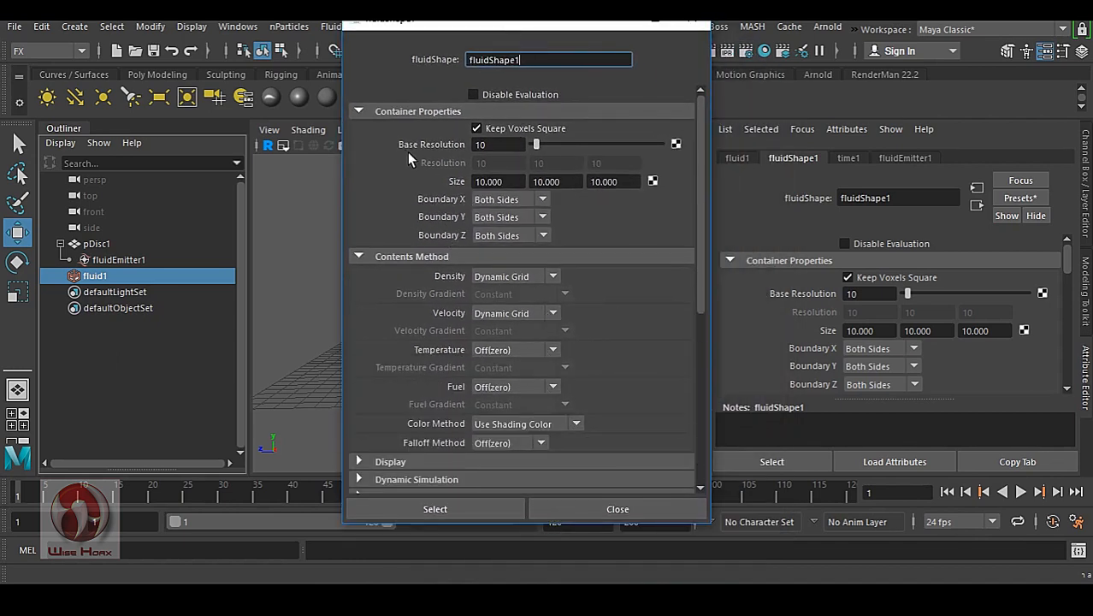
- Set the fluid container's Base Resolution to 100
{"action": "left_click", "coordinate": [499, 144]}
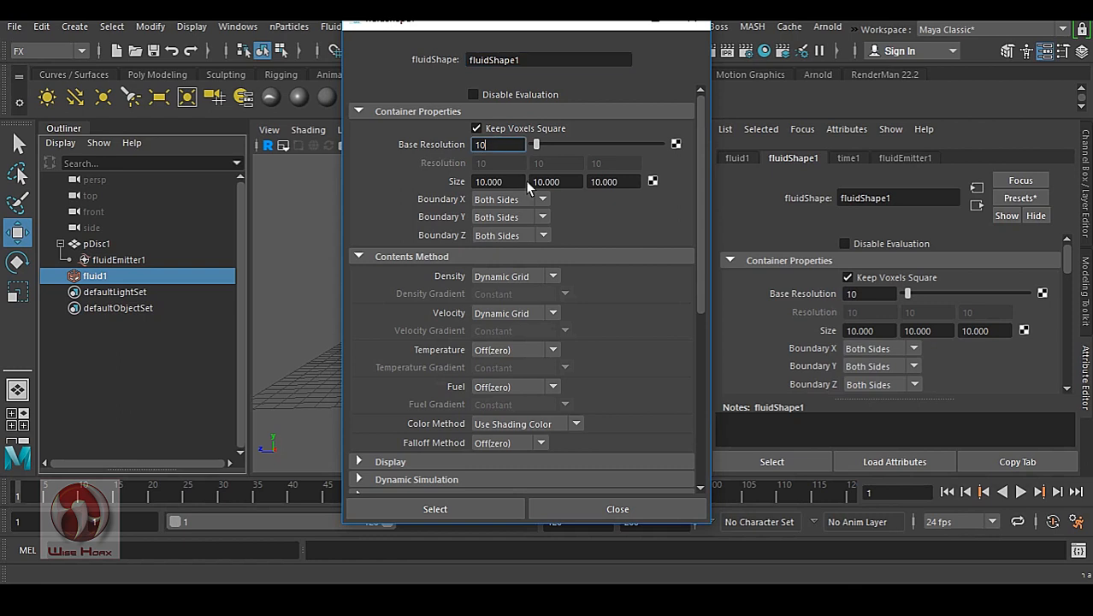
{"action": "type", "text": "0"}
{"action": "key", "text": "Return"}
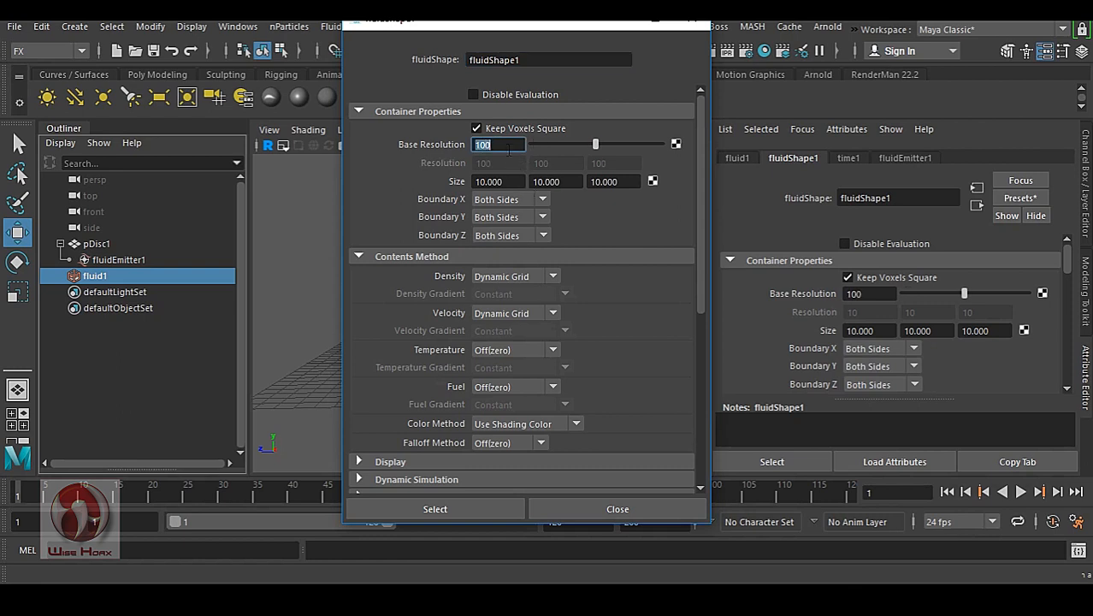
{"action": "left_click", "coordinate": [508, 147]}
{"action": "left_click", "coordinate": [506, 182]}
{"action": "left_click", "coordinate": [563, 184]}
{"action": "left_click", "coordinate": [606, 183]}
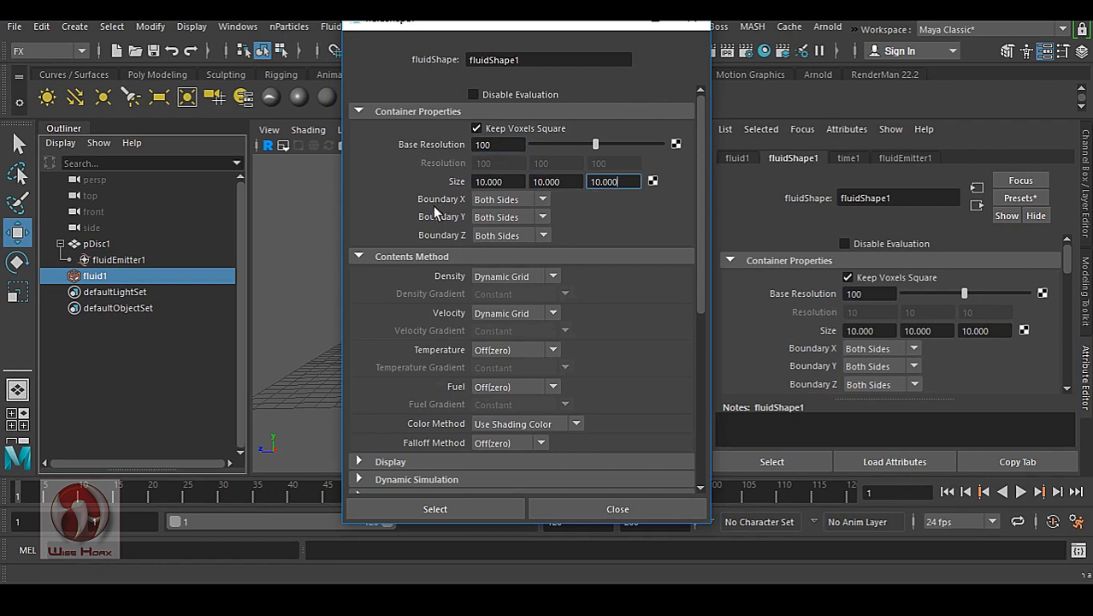
- Set the container's Boundary X and Z to None and Boundary Y to -Y Side, and move the attribute window clear of the container
{"action": "left_click", "coordinate": [499, 202]}
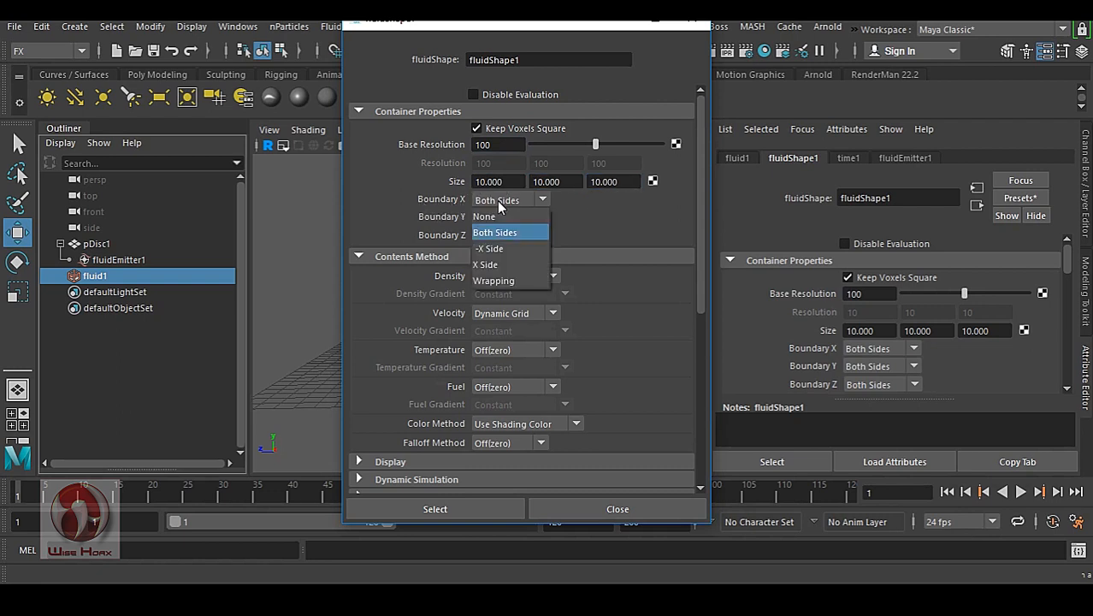
{"action": "left_click", "coordinate": [500, 218]}
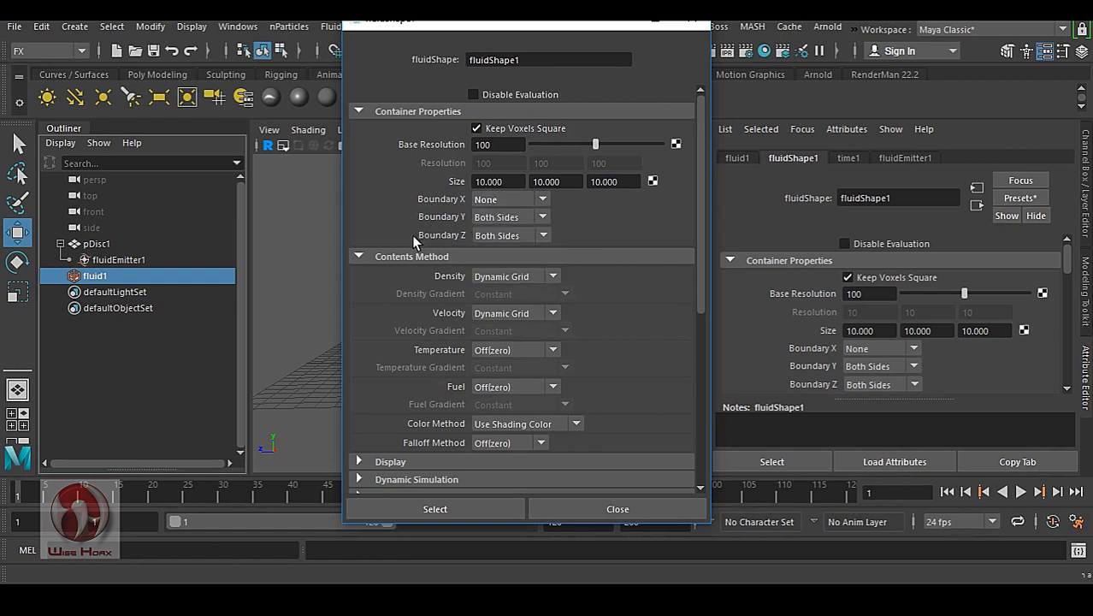
{"action": "left_click", "coordinate": [504, 236]}
{"action": "left_click", "coordinate": [499, 248]}
{"action": "left_click", "coordinate": [509, 218]}
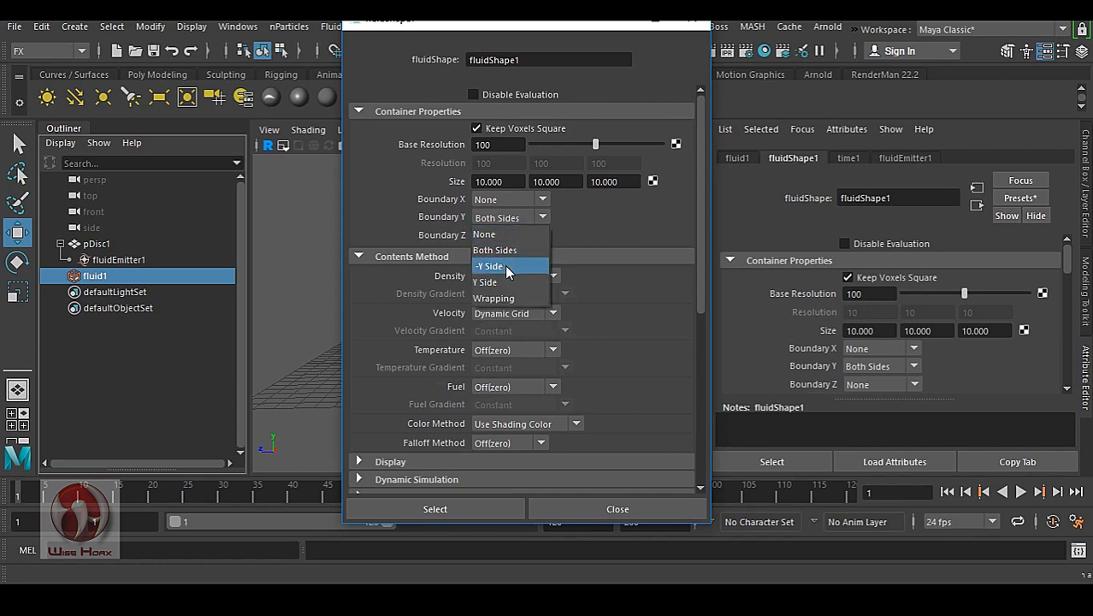
{"action": "left_click", "coordinate": [504, 267]}
{"action": "left_click_drag", "start_coordinate": [499, 28], "coordinate": [809, 44]}
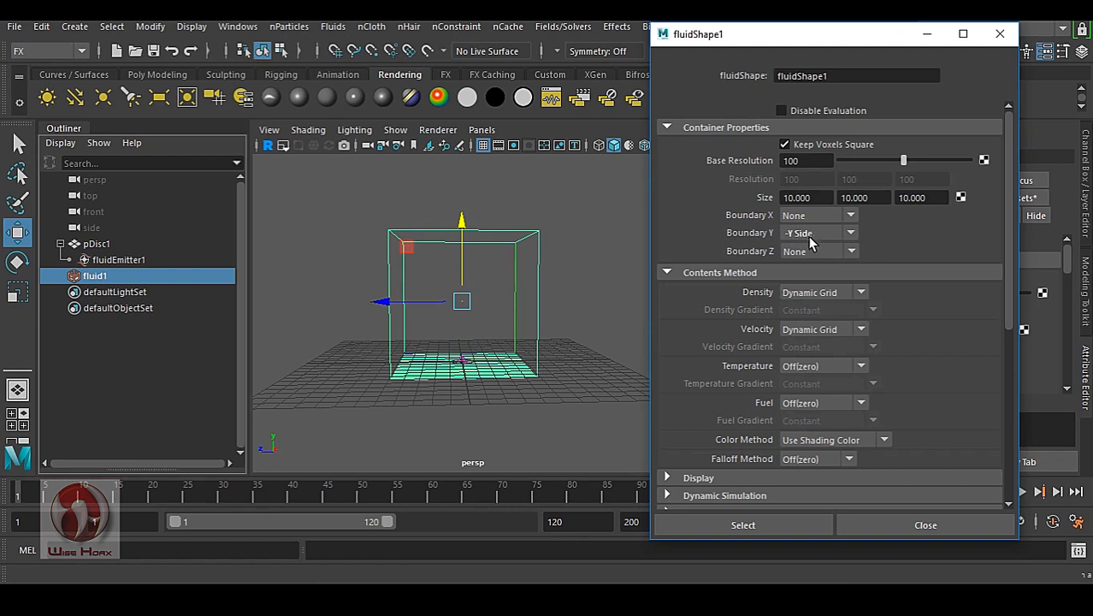
- Set the fluid container's Boundary Draw to Bounding box in its Display attributes
{"action": "scroll", "coordinate": [812, 265], "scroll_direction": "down", "scroll_amount": 1}
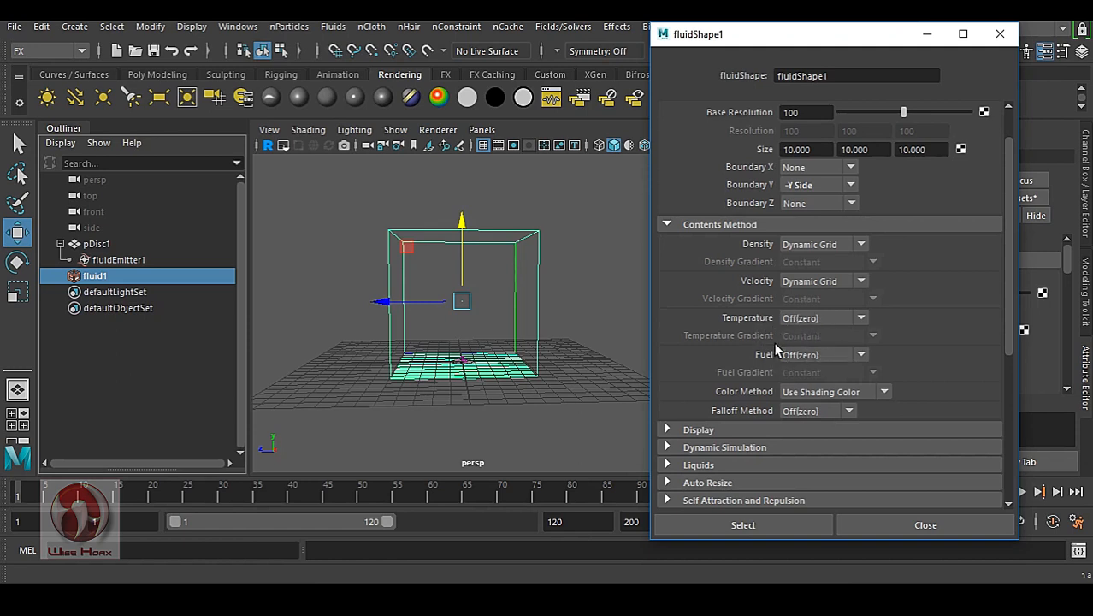
{"action": "scroll", "coordinate": [766, 326], "scroll_direction": "down", "scroll_amount": 3}
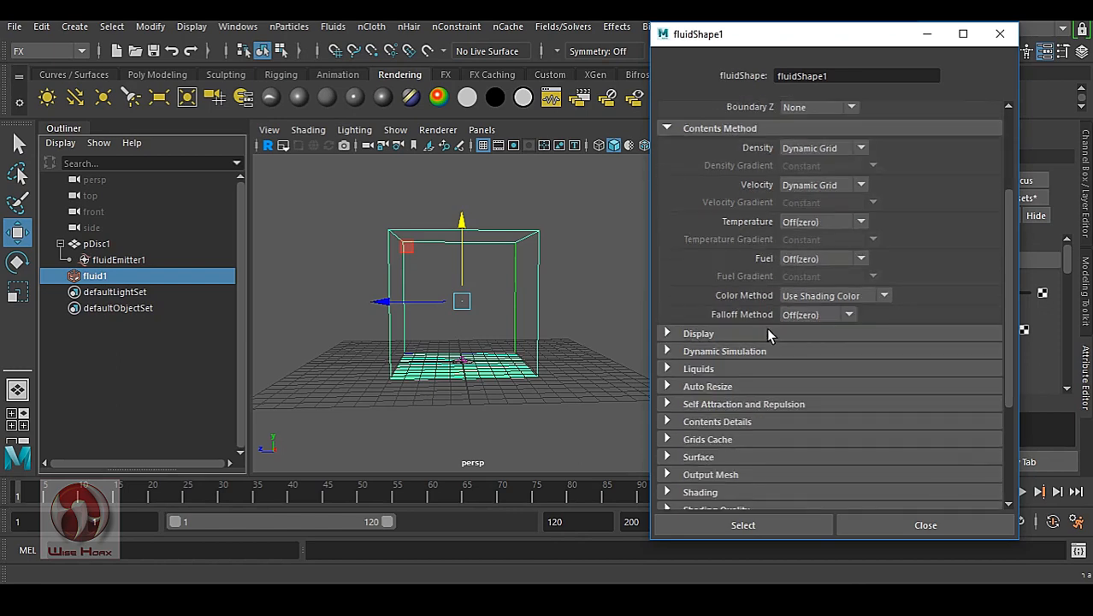
{"action": "left_click", "coordinate": [708, 334]}
{"action": "left_click_drag", "start_coordinate": [511, 359], "coordinate": [524, 406], "text": "alt"}
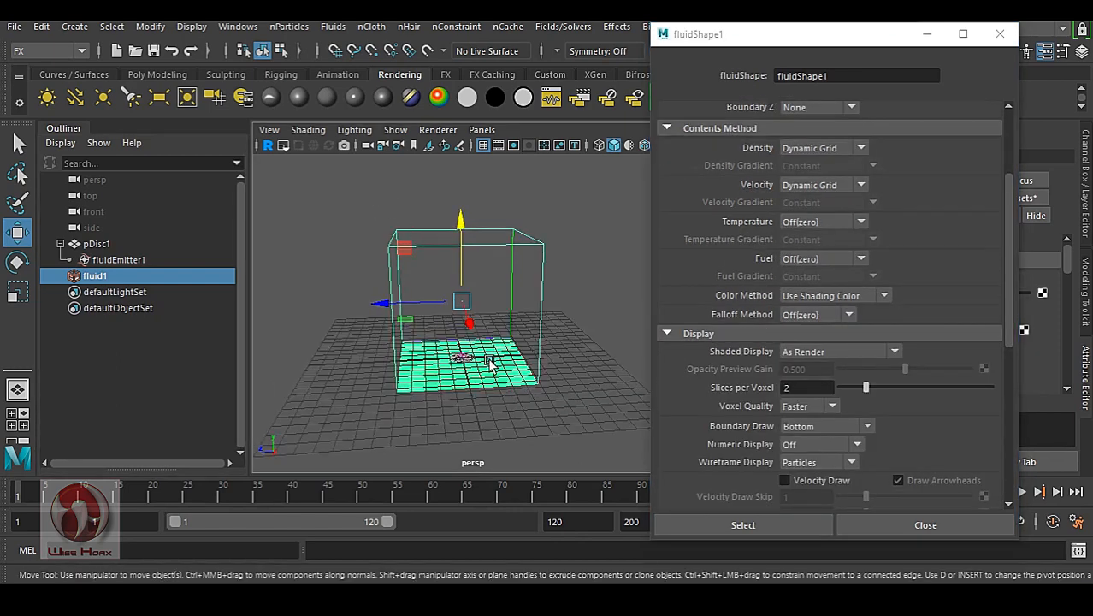
{"action": "left_click_drag", "start_coordinate": [488, 358], "coordinate": [483, 325], "text": "alt"}
{"action": "middle_click_drag", "start_coordinate": [483, 325], "coordinate": [462, 279], "text": "alt"}
{"action": "right_click_drag", "start_coordinate": [463, 279], "coordinate": [494, 377], "text": "alt"}
{"action": "left_click_drag", "start_coordinate": [493, 377], "coordinate": [505, 417], "text": "alt"}
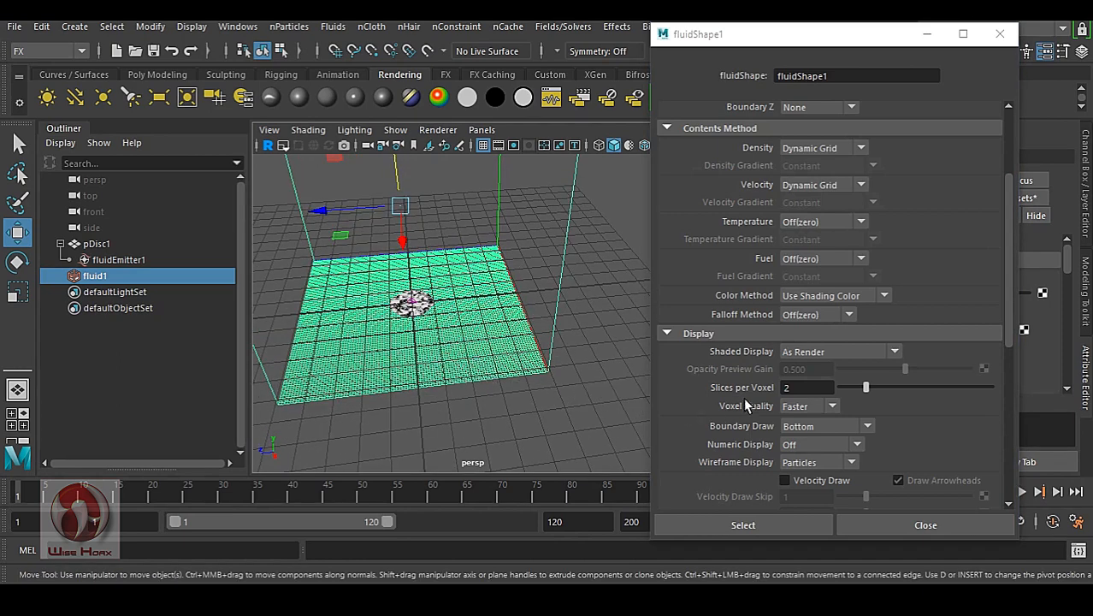
{"action": "scroll", "coordinate": [743, 405], "scroll_direction": "down", "scroll_amount": 1}
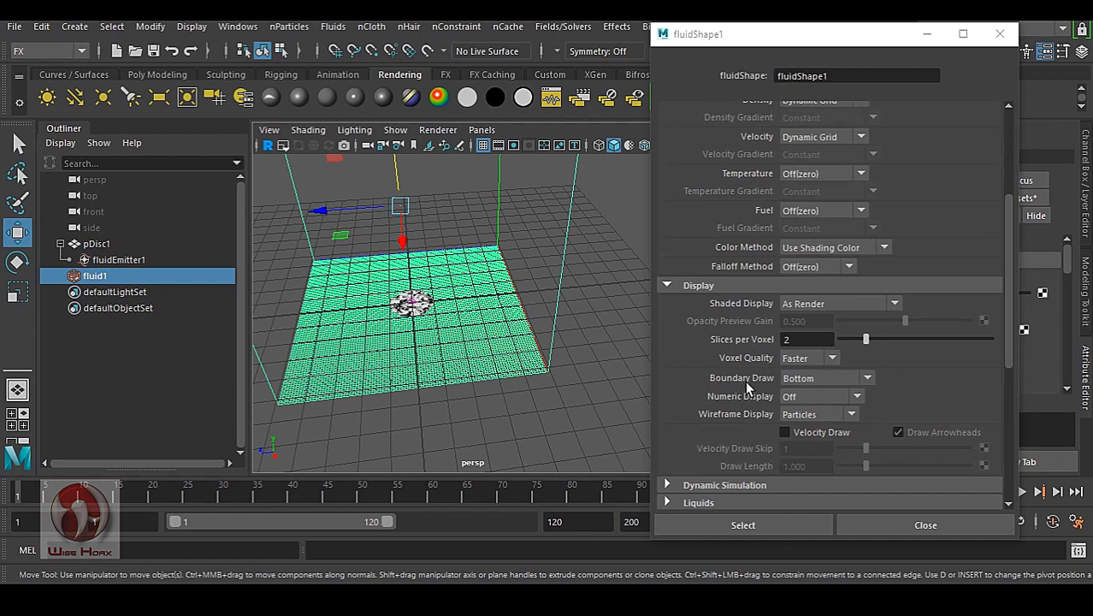
{"action": "left_click", "coordinate": [824, 378]}
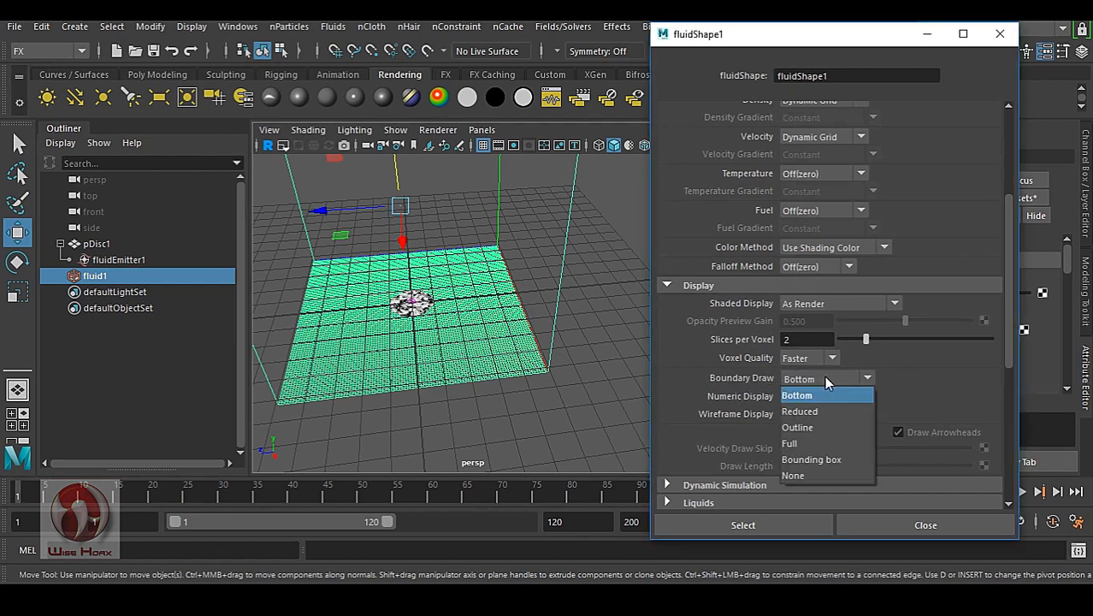
{"action": "left_click", "coordinate": [828, 463]}
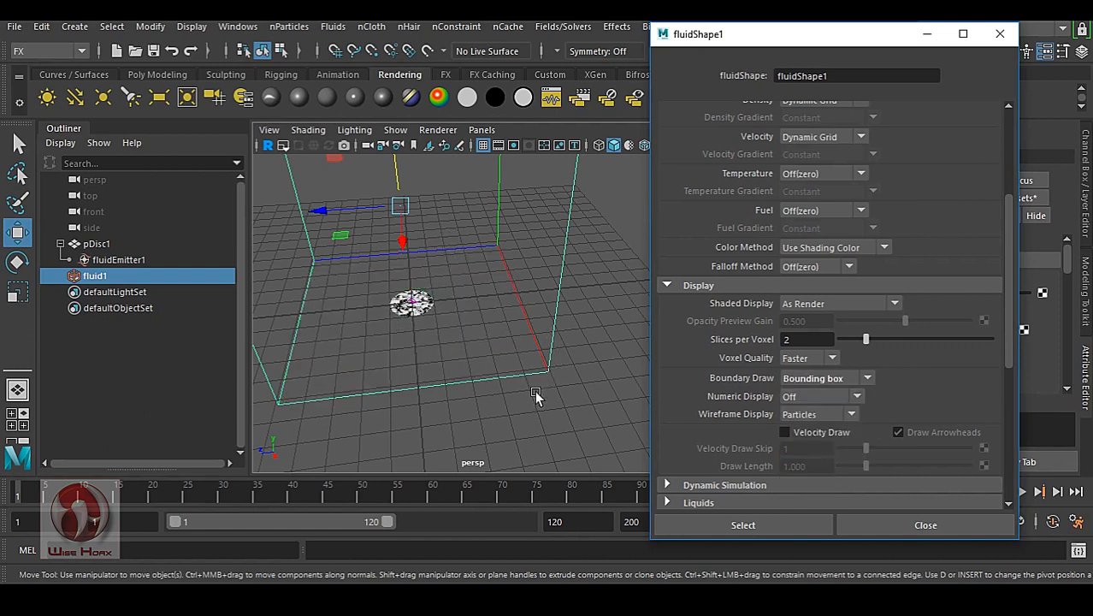
{"action": "left_click_drag", "start_coordinate": [534, 390], "coordinate": [541, 244], "text": "alt"}
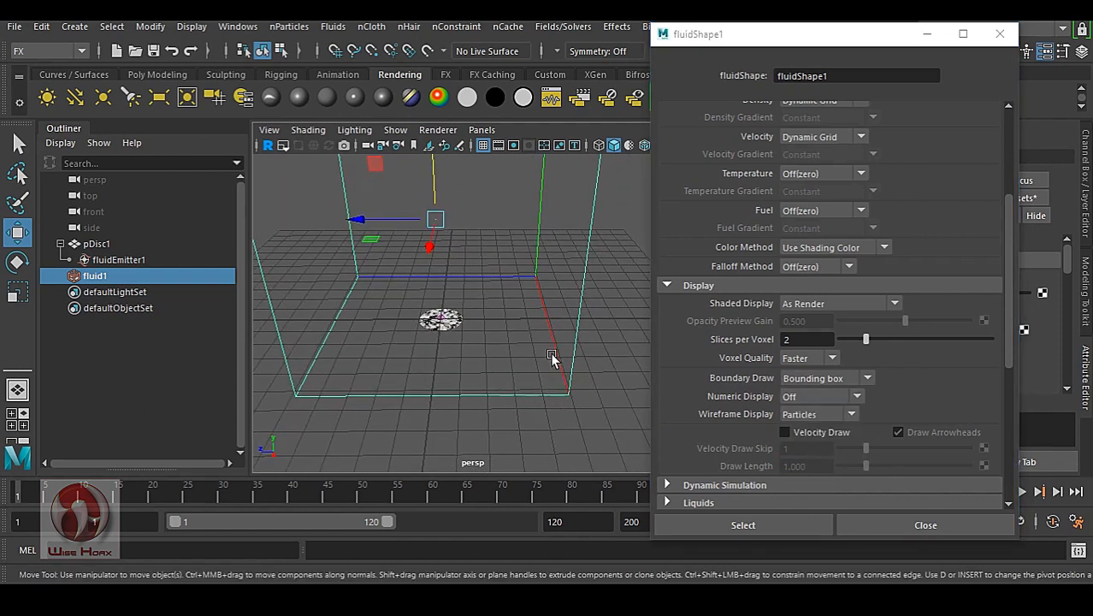
- In the fluid container's Dynamic Simulation attributes, set Viscosity to 0.010 and Damp to 0.025
{"action": "scroll", "coordinate": [730, 329], "scroll_direction": "down", "scroll_amount": 3}
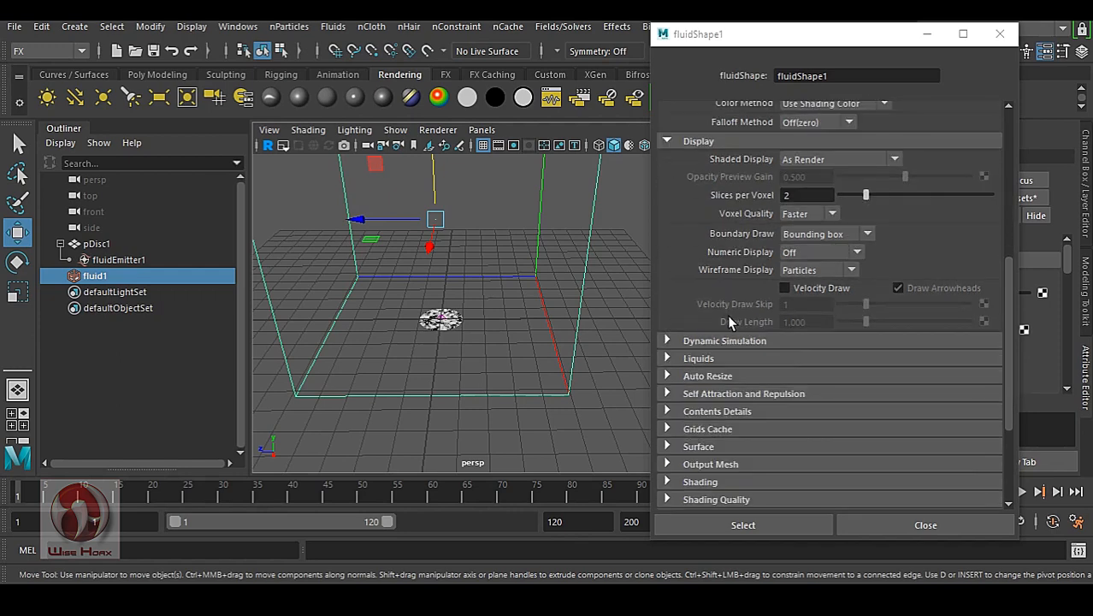
{"action": "left_click", "coordinate": [736, 340]}
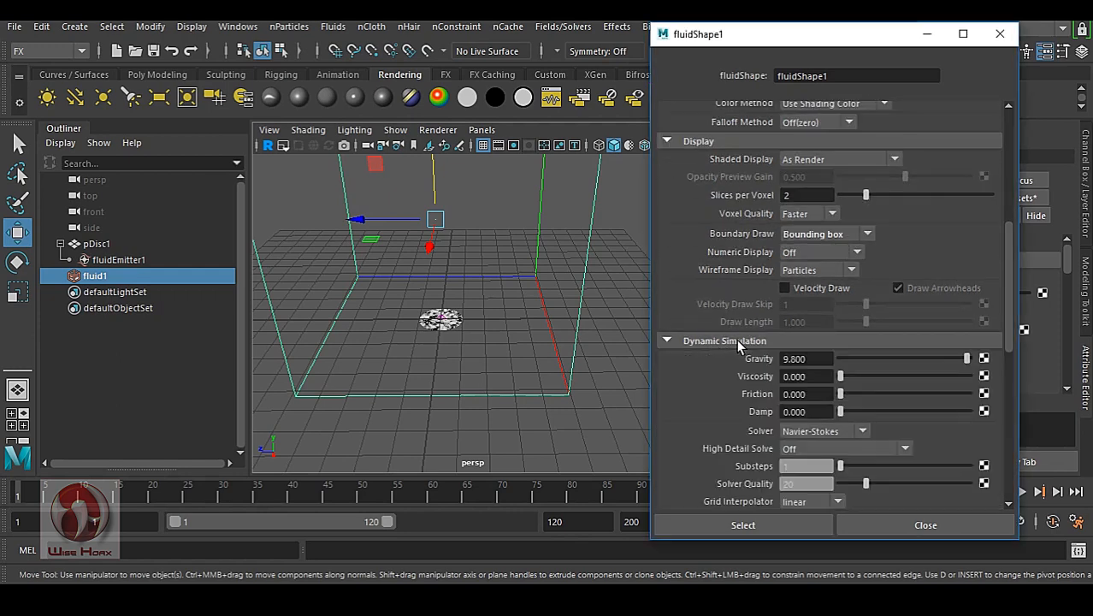
{"action": "scroll", "coordinate": [741, 366], "scroll_direction": "down", "scroll_amount": 1}
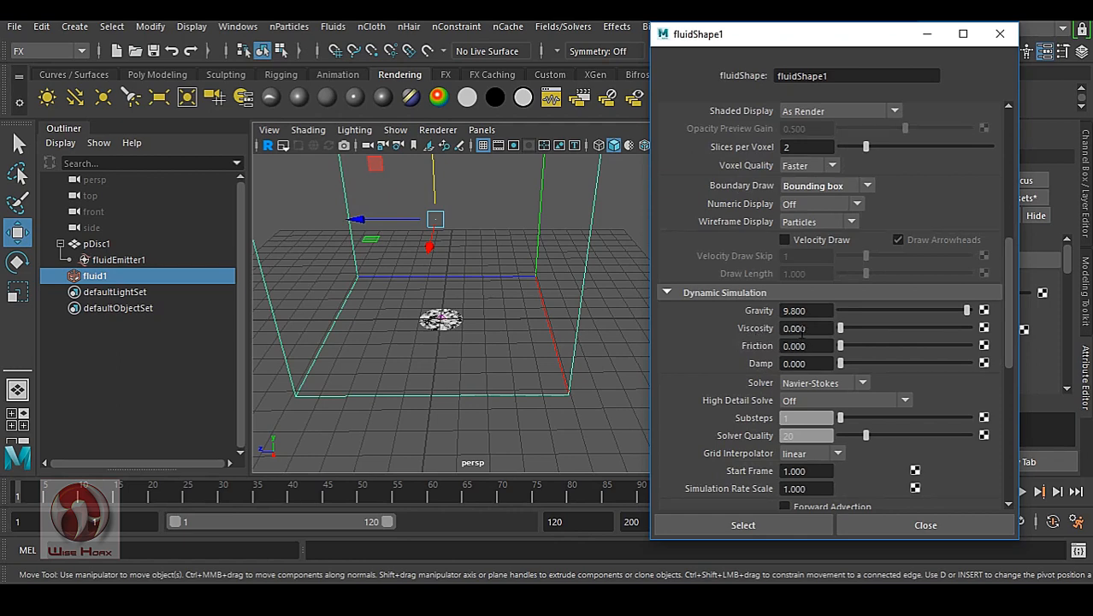
{"action": "left_click_drag", "start_coordinate": [800, 328], "coordinate": [826, 329]}
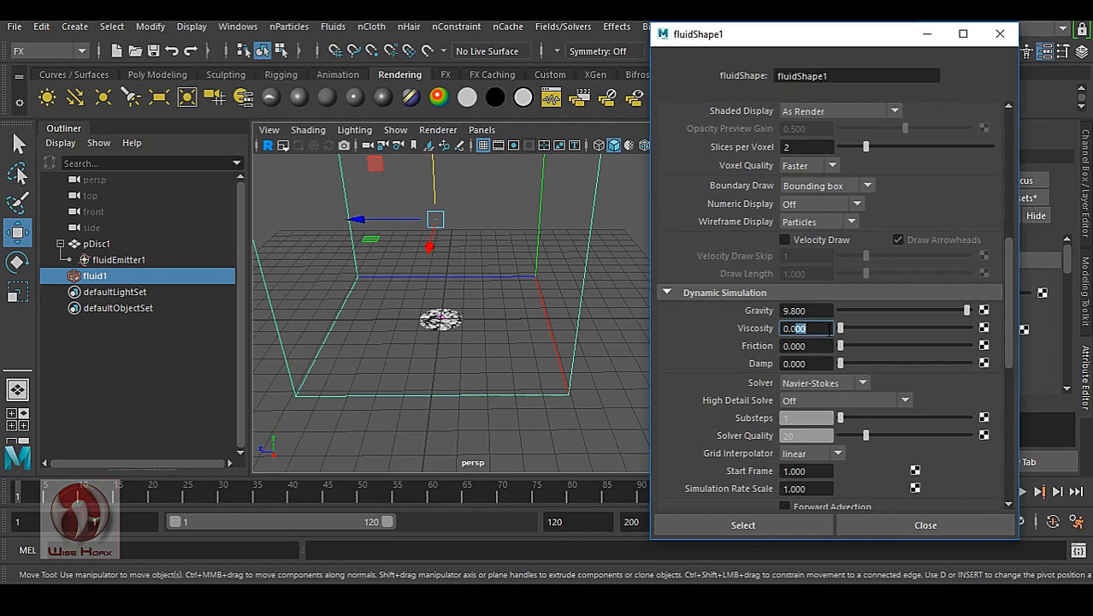
{"action": "type", "text": "10"}
{"action": "left_click_drag", "start_coordinate": [796, 364], "coordinate": [828, 363]}
{"action": "type", "text": "25"}
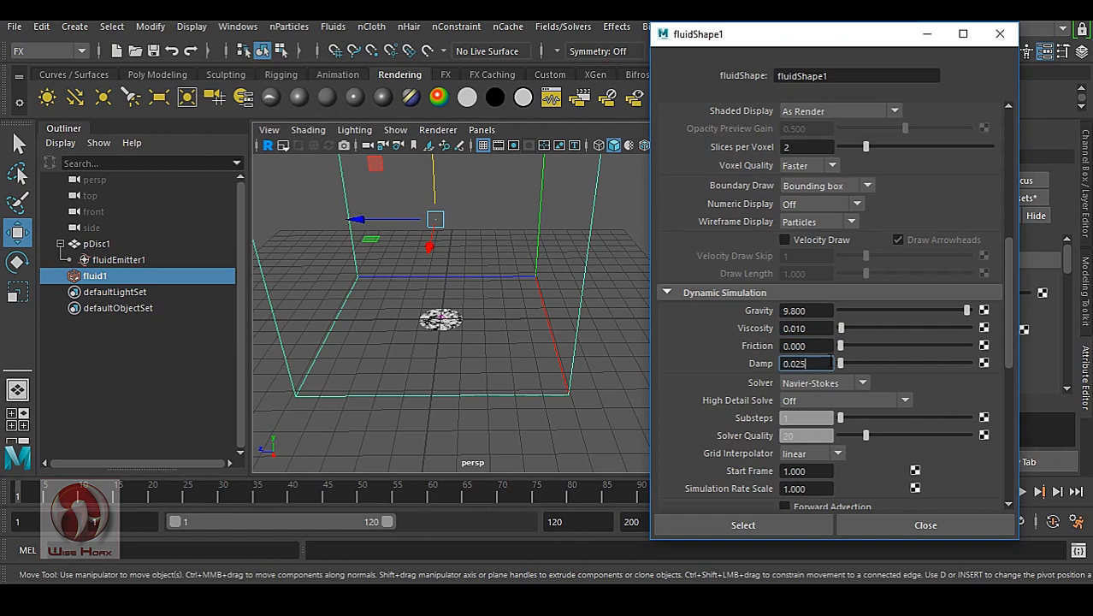
{"action": "key", "text": "Return"}
{"action": "left_click", "coordinate": [827, 363]}
- Set the fluid container's High Detail Solve to All Grids
{"action": "scroll", "coordinate": [819, 363], "scroll_direction": "down", "scroll_amount": 1}
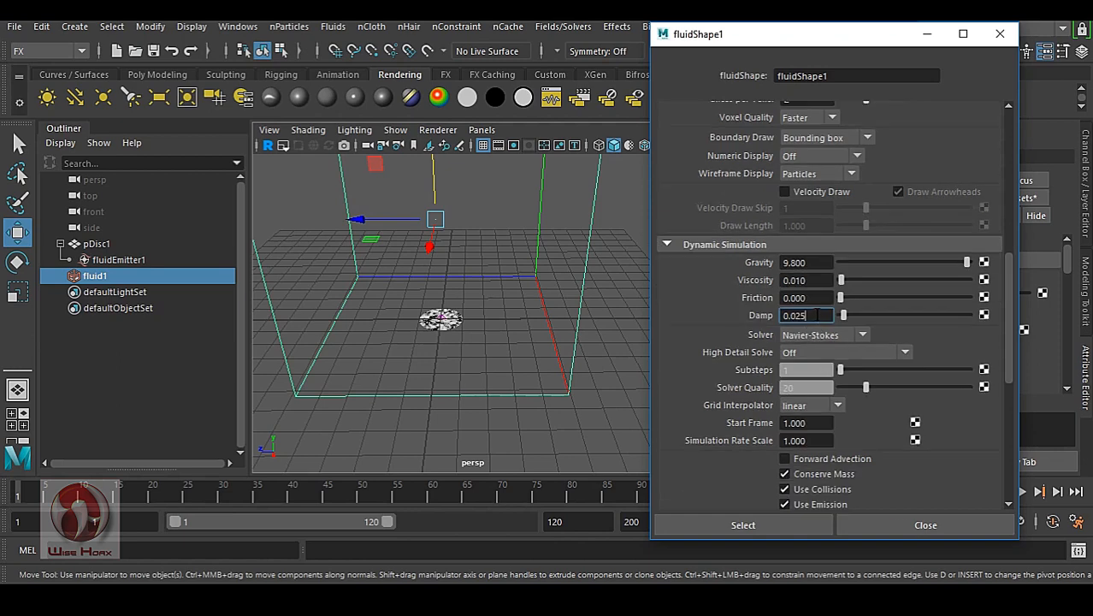
{"action": "scroll", "coordinate": [818, 315], "scroll_direction": "down", "scroll_amount": 1}
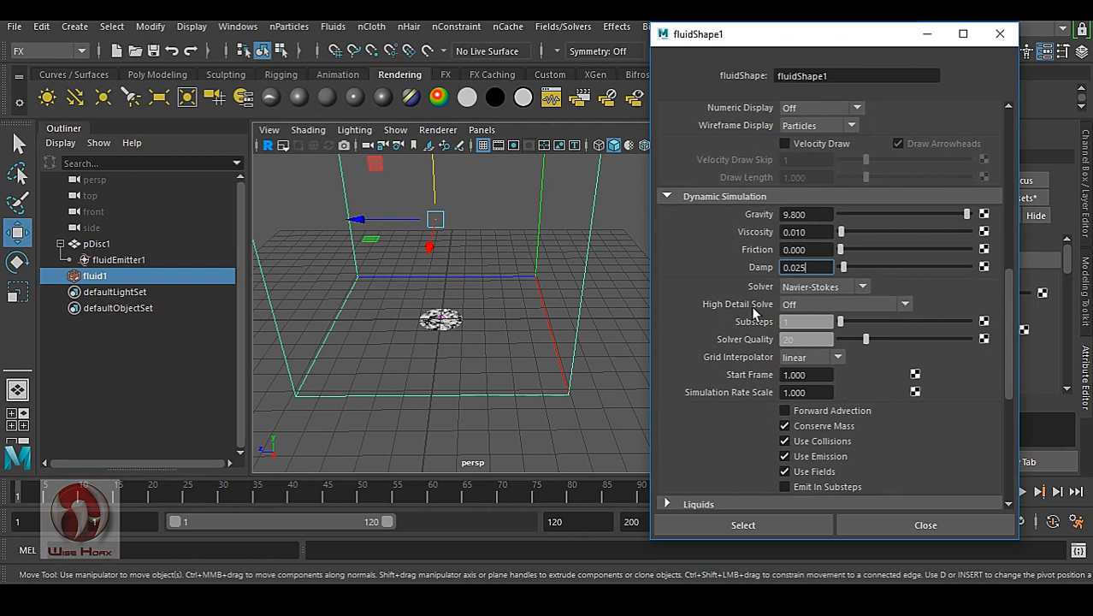
{"action": "left_click", "coordinate": [804, 304]}
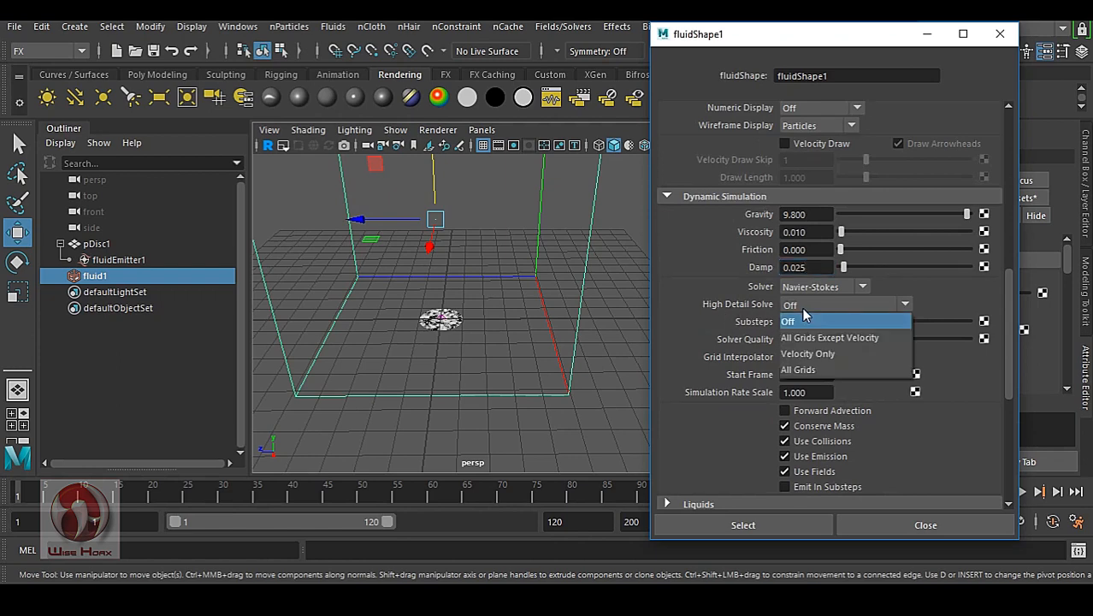
{"action": "left_click", "coordinate": [809, 366]}
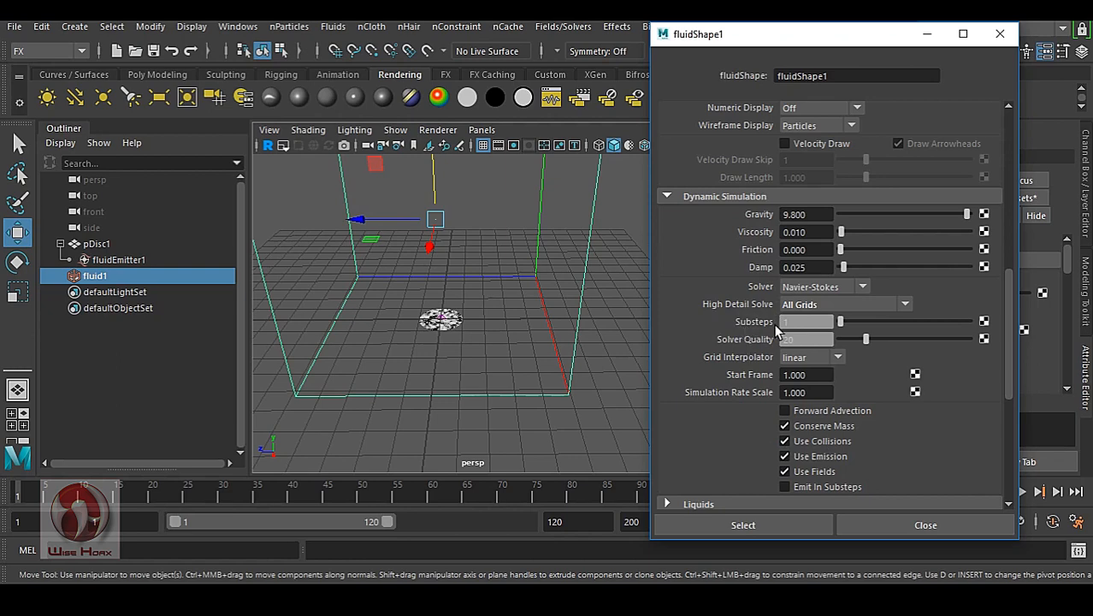
- Set the fluid solver's Substeps to 2 and Solver Quality to 225
{"action": "left_click", "coordinate": [795, 322]}
{"action": "type", "text": "2"}
{"action": "key", "text": "Return"}
{"action": "key", "text": "Tab"}
{"action": "type", "text": "225"}
{"action": "key", "text": "Return"}
{"action": "left_click", "coordinate": [808, 336]}
- Enable Emit In Substeps in the fluid container's Dynamic Simulation attributes
{"action": "scroll", "coordinate": [756, 340], "scroll_direction": "down", "scroll_amount": 1}
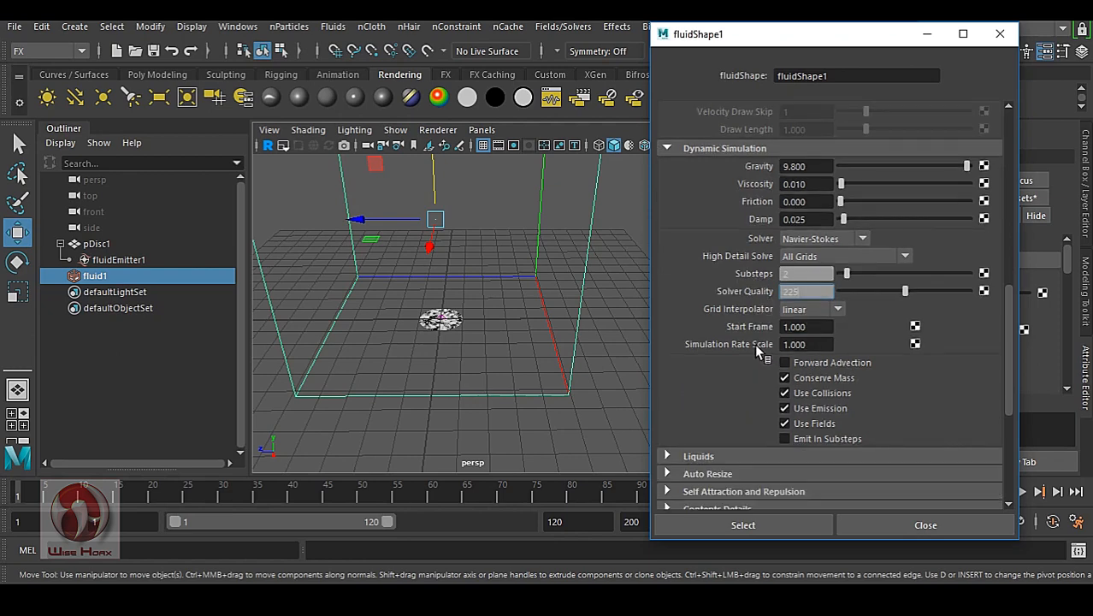
{"action": "scroll", "coordinate": [754, 351], "scroll_direction": "down", "scroll_amount": 1}
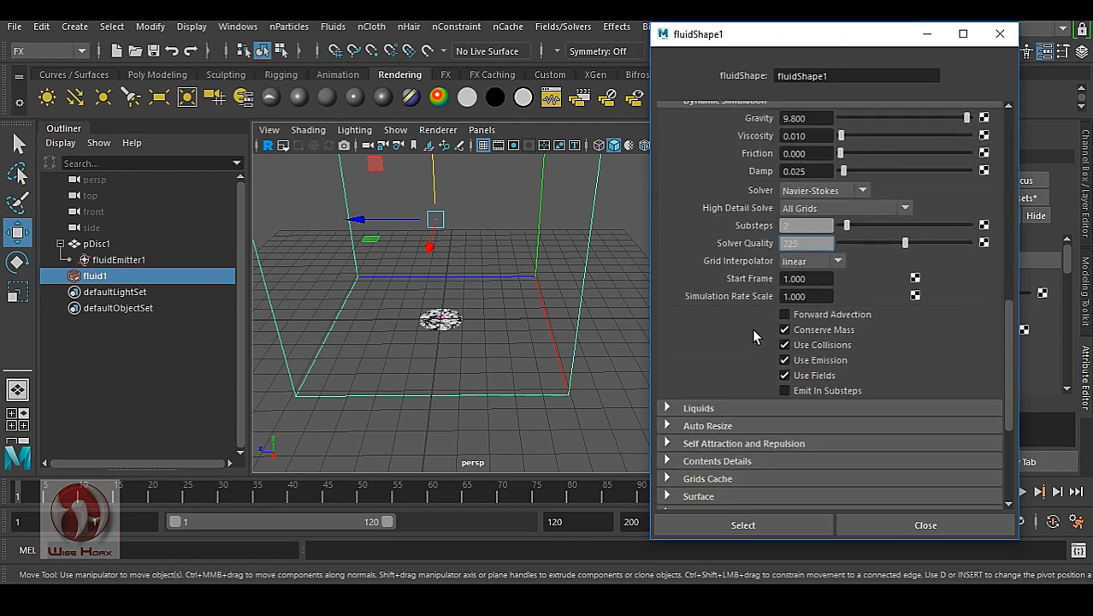
{"action": "scroll", "coordinate": [752, 331], "scroll_direction": "down", "scroll_amount": 1}
{"action": "scroll", "coordinate": [753, 331], "scroll_direction": "up", "scroll_amount": 1}
{"action": "left_click", "coordinate": [806, 390]}
{"action": "scroll", "coordinate": [743, 327], "scroll_direction": "up", "scroll_amount": 1}
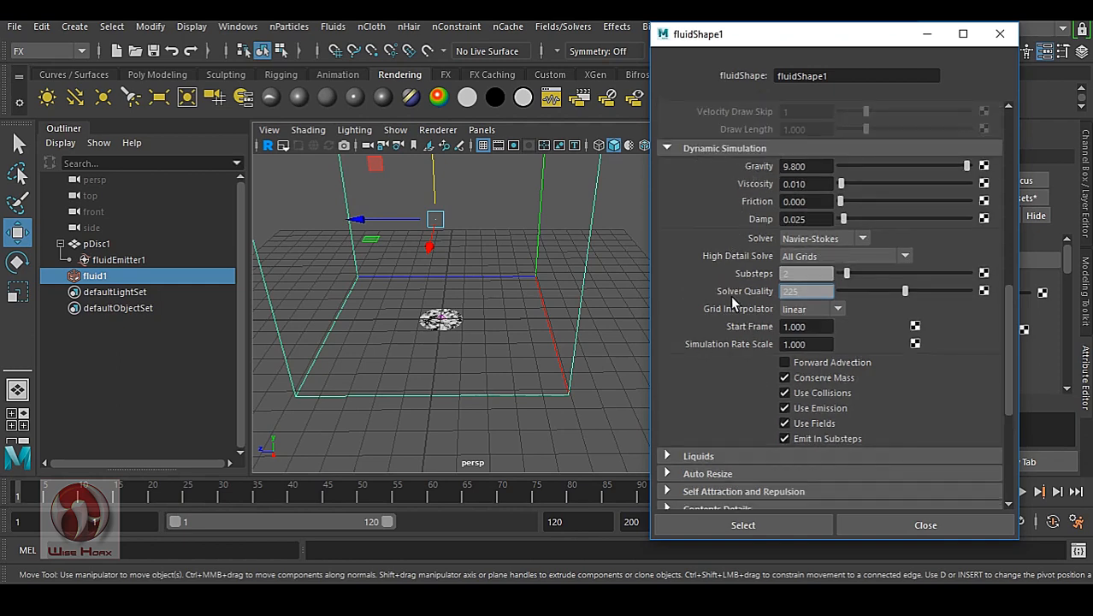
- Enable Auto Resize for the fluid container with Resize Closed Boundaries off, and widen the attribute window to show the full options
{"action": "scroll", "coordinate": [730, 300], "scroll_direction": "down", "scroll_amount": 3}
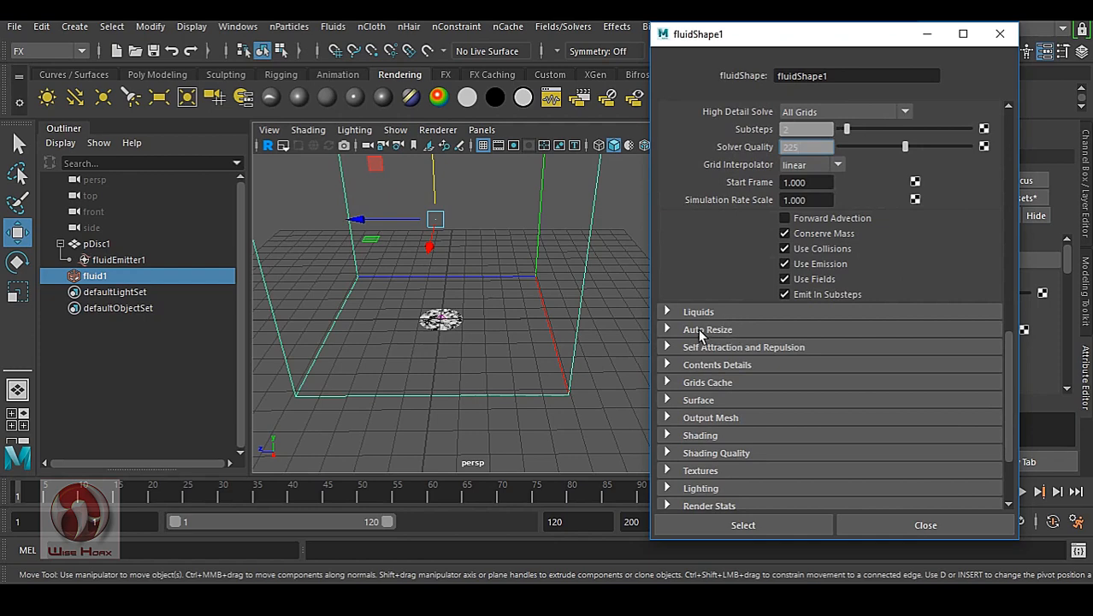
{"action": "left_click", "coordinate": [698, 330]}
{"action": "scroll", "coordinate": [734, 377], "scroll_direction": "down", "scroll_amount": 1}
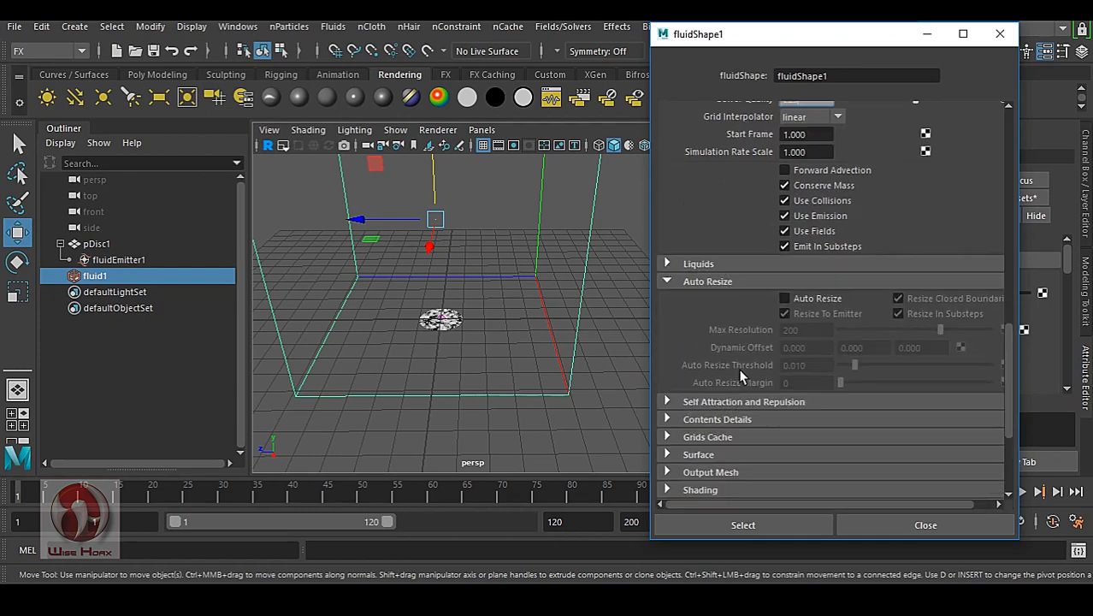
{"action": "left_click", "coordinate": [798, 298]}
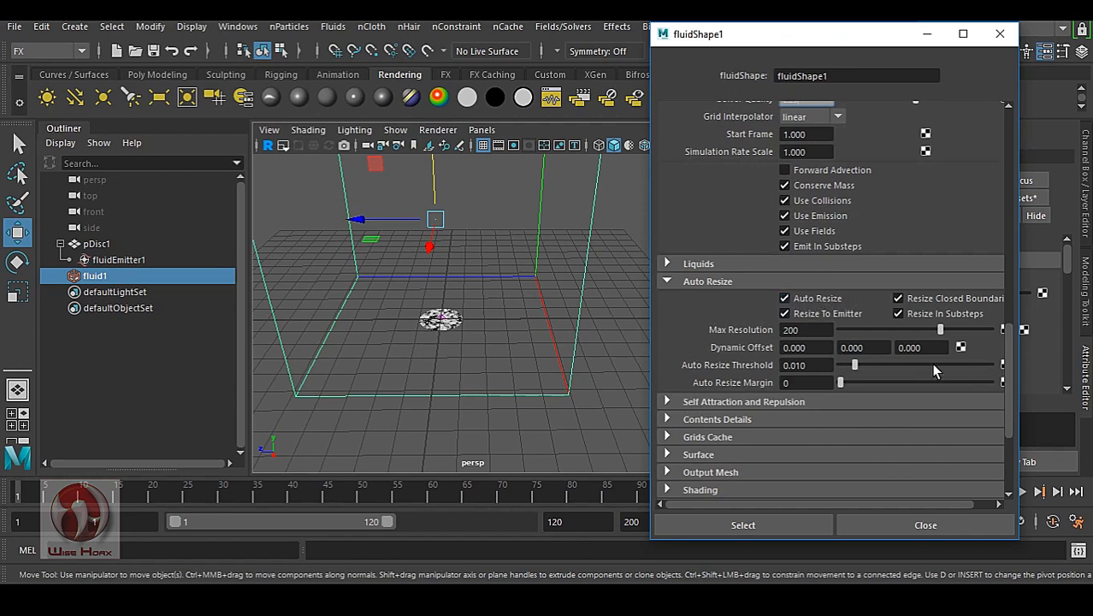
{"action": "left_click_drag", "start_coordinate": [1019, 348], "coordinate": [1059, 353]}
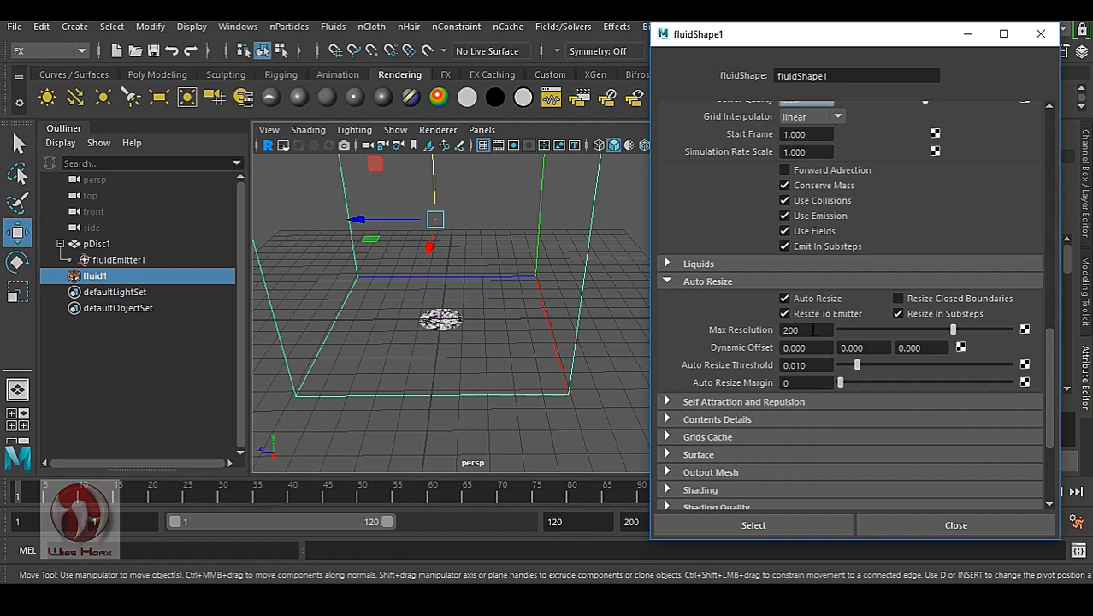
- Set the Auto Resize Max Resolution to 450
{"action": "double_click", "coordinate": [808, 329]}
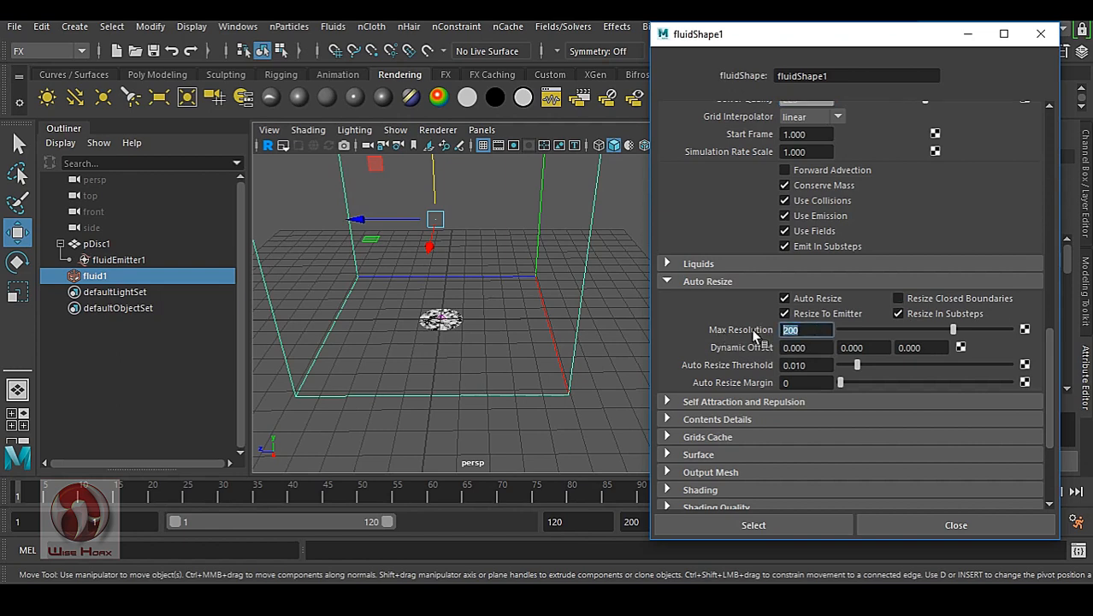
{"action": "type", "text": "450"}
{"action": "key", "text": "Return"}
{"action": "left_click", "coordinate": [810, 330]}
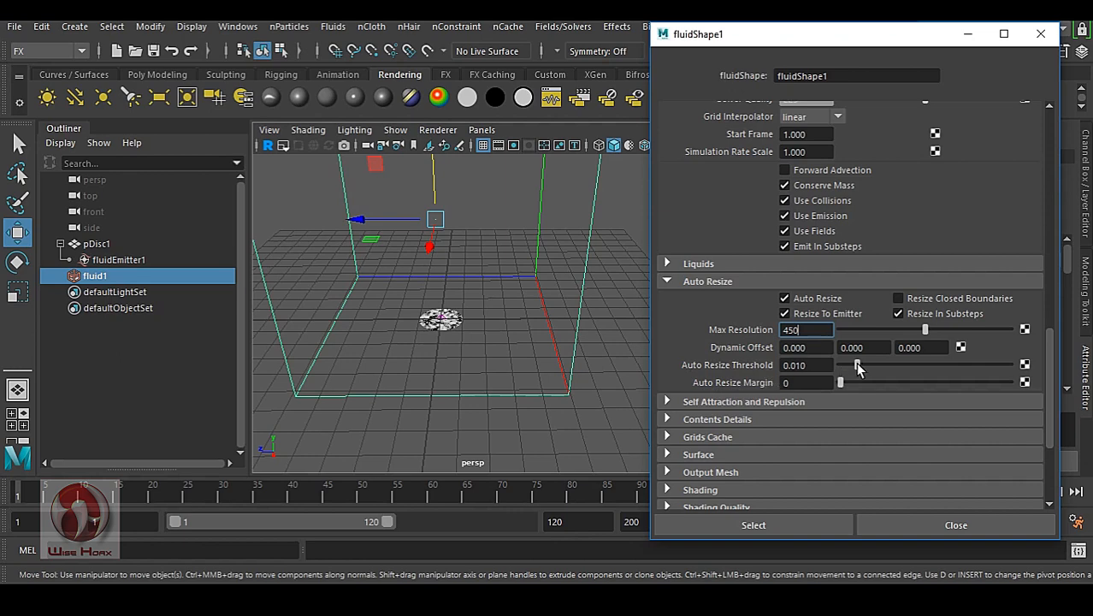
- Set the Auto Resize Threshold to 0 and the Auto Resize Margin to 6
{"action": "left_click_drag", "start_coordinate": [858, 366], "coordinate": [825, 367]}
{"action": "left_click", "coordinate": [782, 384]}
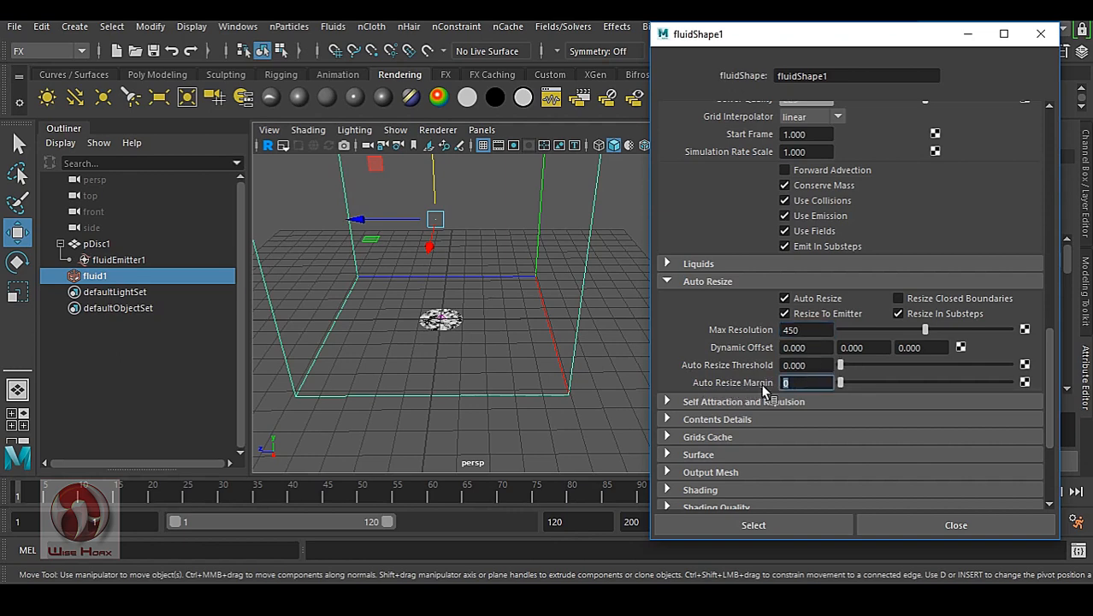
{"action": "type", "text": "6"}
{"action": "key", "text": "Return"}
{"action": "left_click_drag", "start_coordinate": [546, 313], "coordinate": [532, 387], "text": "alt"}
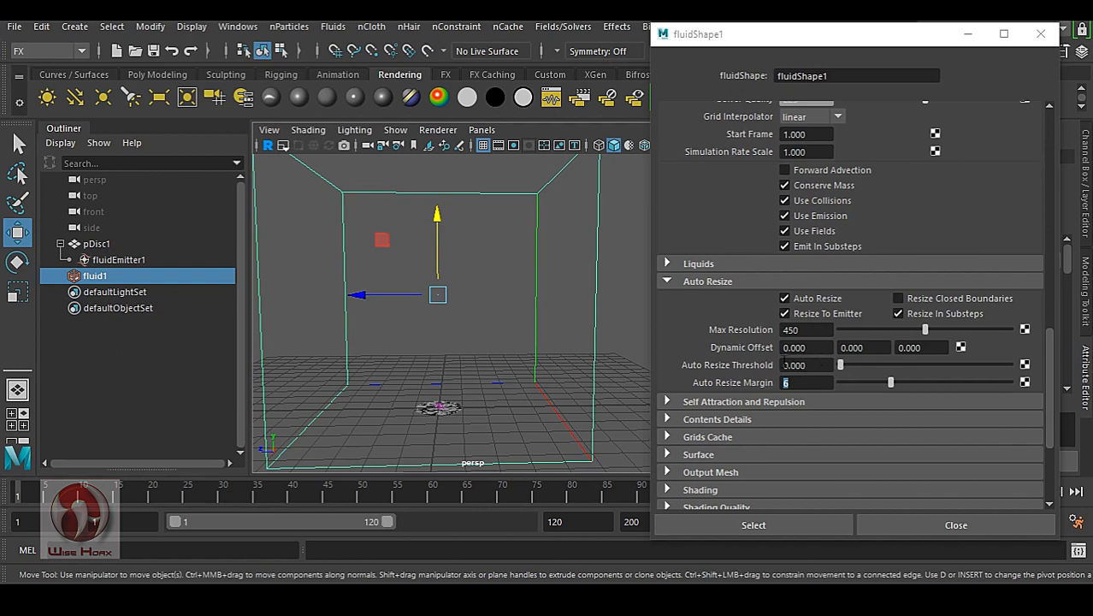
- In the container's Contents Details, set the Density Dissipation to 0.050
{"action": "scroll", "coordinate": [789, 374], "scroll_direction": "down", "scroll_amount": 3}
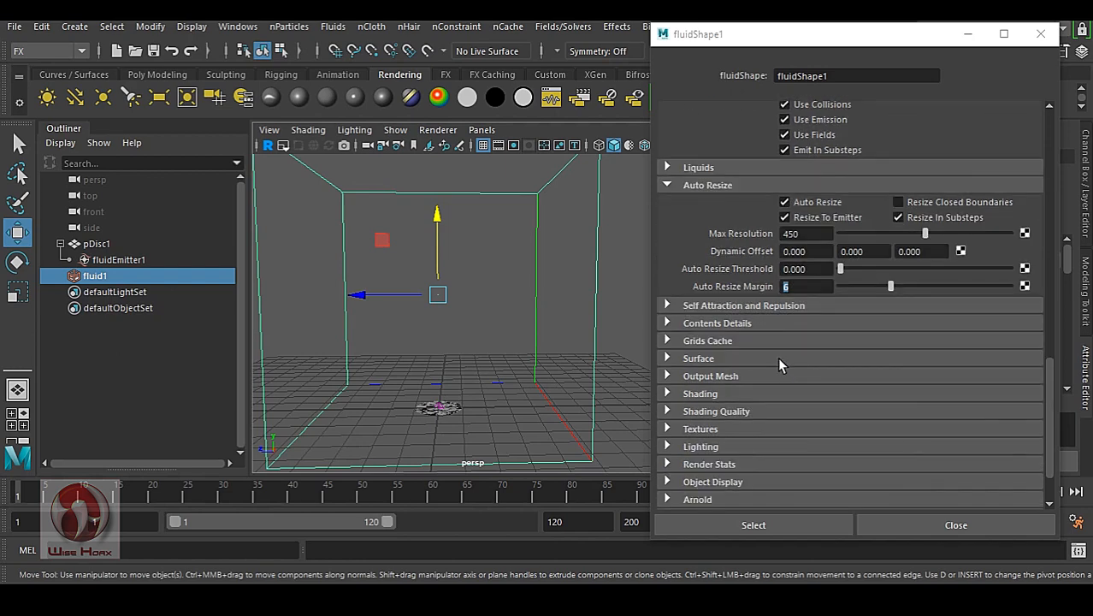
{"action": "left_click", "coordinate": [724, 323]}
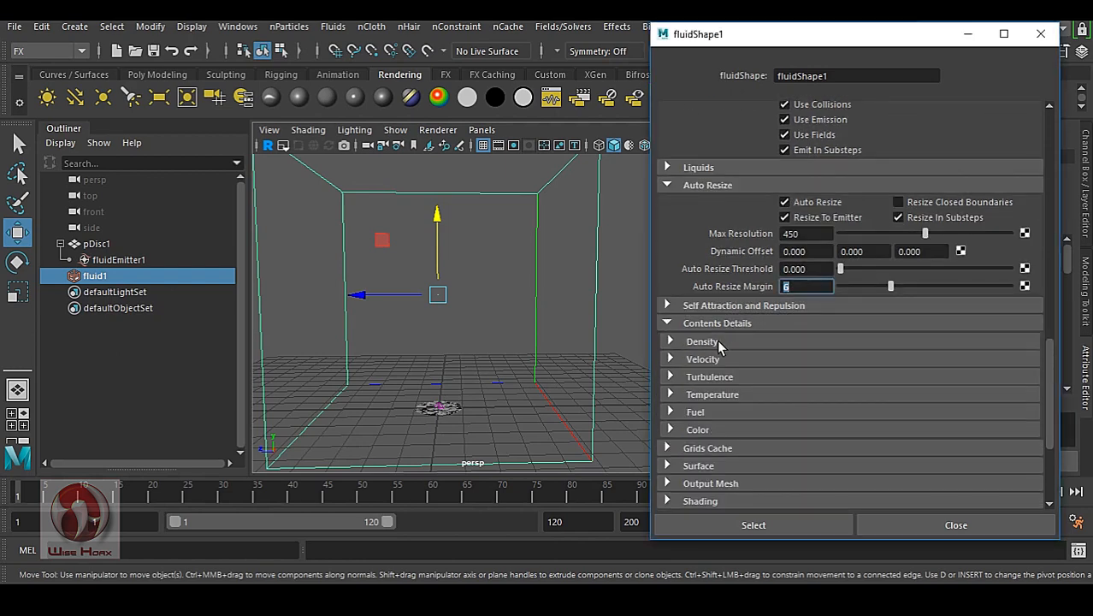
{"action": "left_click", "coordinate": [716, 340]}
{"action": "scroll", "coordinate": [736, 370], "scroll_direction": "down", "scroll_amount": 1}
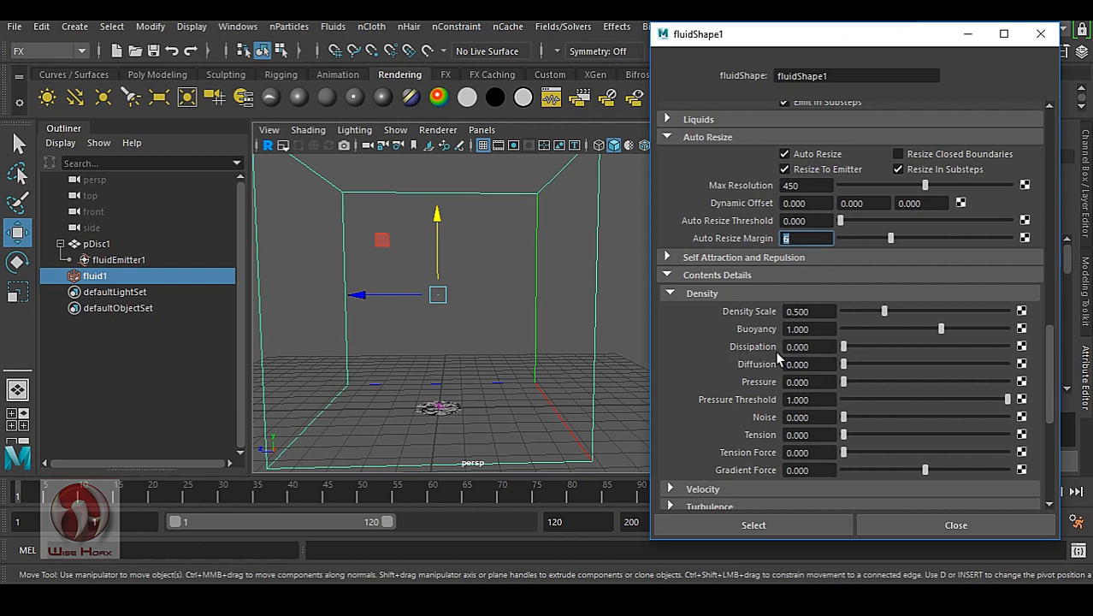
{"action": "left_click_drag", "start_coordinate": [801, 346], "coordinate": [829, 346]}
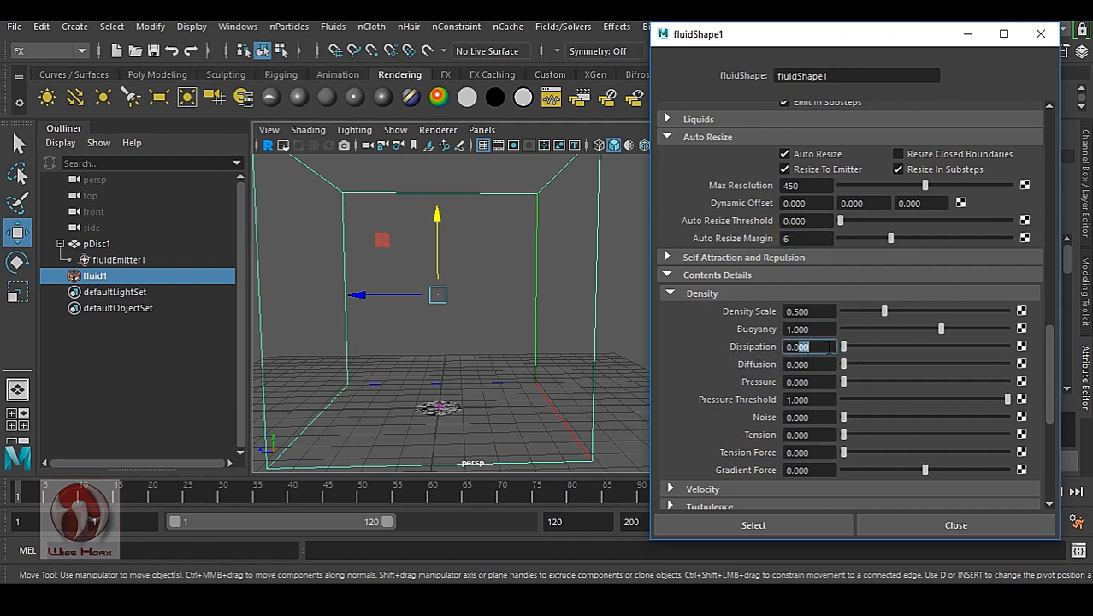
{"action": "type", "text": "50"}
{"action": "key", "text": "Return"}
{"action": "left_click", "coordinate": [830, 347]}
- Set the Density Pressure to 1.25 and the Pressure Threshold to 0.1
{"action": "scroll", "coordinate": [820, 346], "scroll_direction": "down", "scroll_amount": 1}
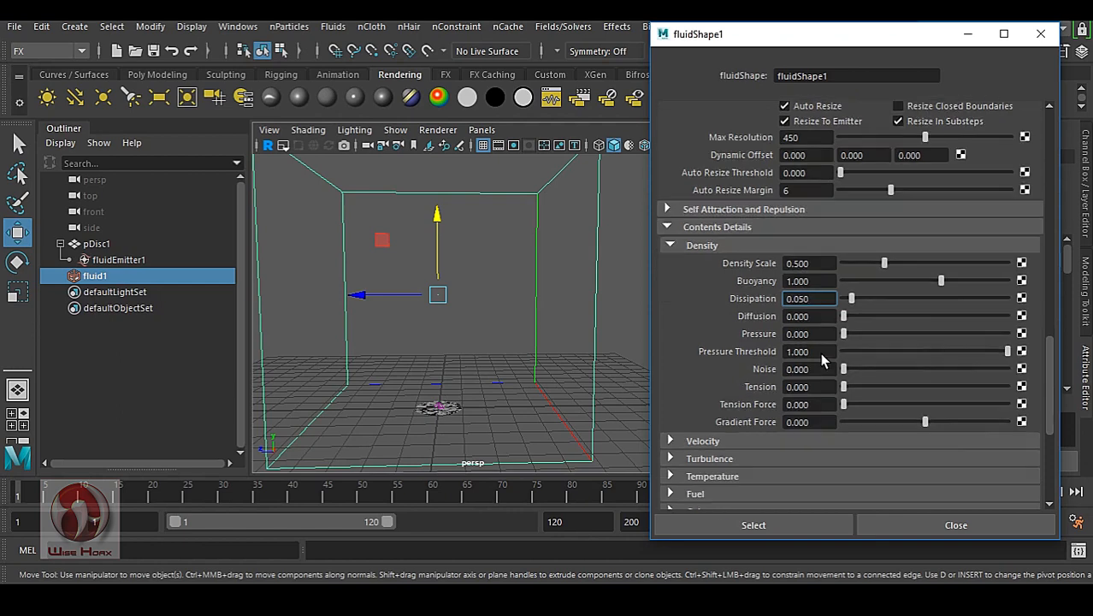
{"action": "left_click", "coordinate": [811, 334]}
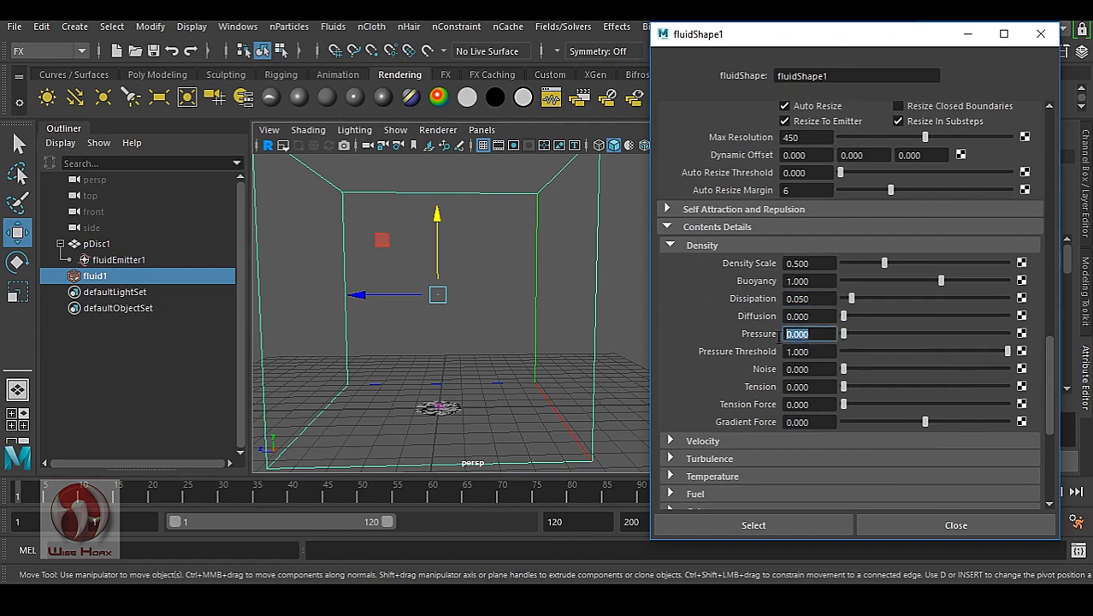
{"action": "type", "text": "1.25"}
{"action": "key", "text": "Return"}
{"action": "left_click", "coordinate": [821, 337]}
{"action": "key", "text": "Tab"}
{"action": "key", "text": "BackSpace"}
{"action": "type", "text": ".1"}
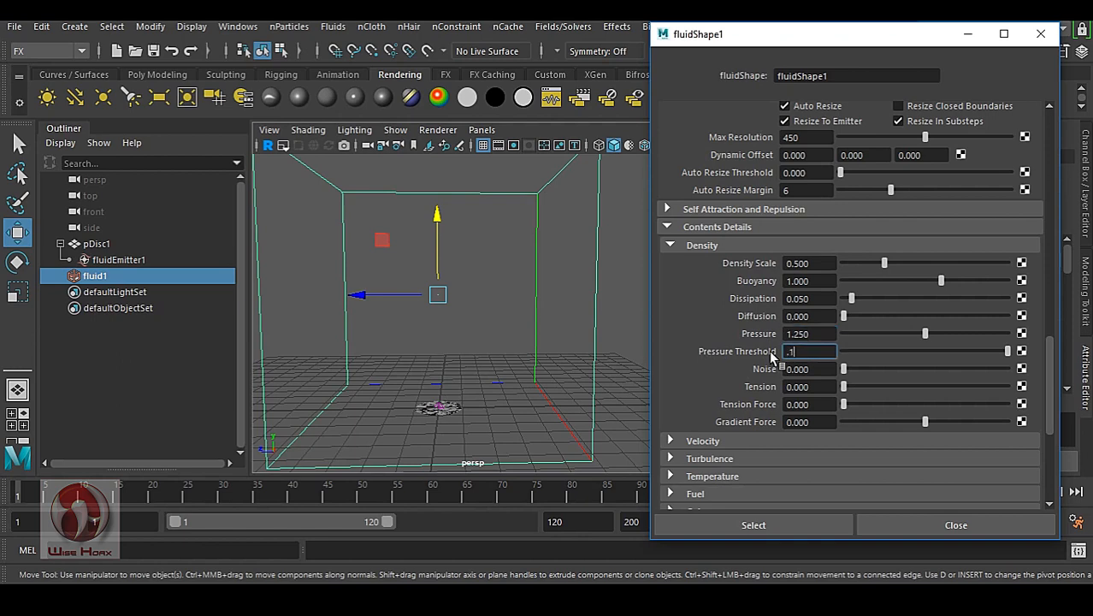
{"action": "key", "text": "Return"}
{"action": "left_click", "coordinate": [822, 352]}
- Set the Density Tension to 0.010 and the Tension Force to 0.050
{"action": "scroll", "coordinate": [820, 352], "scroll_direction": "down", "scroll_amount": 2}
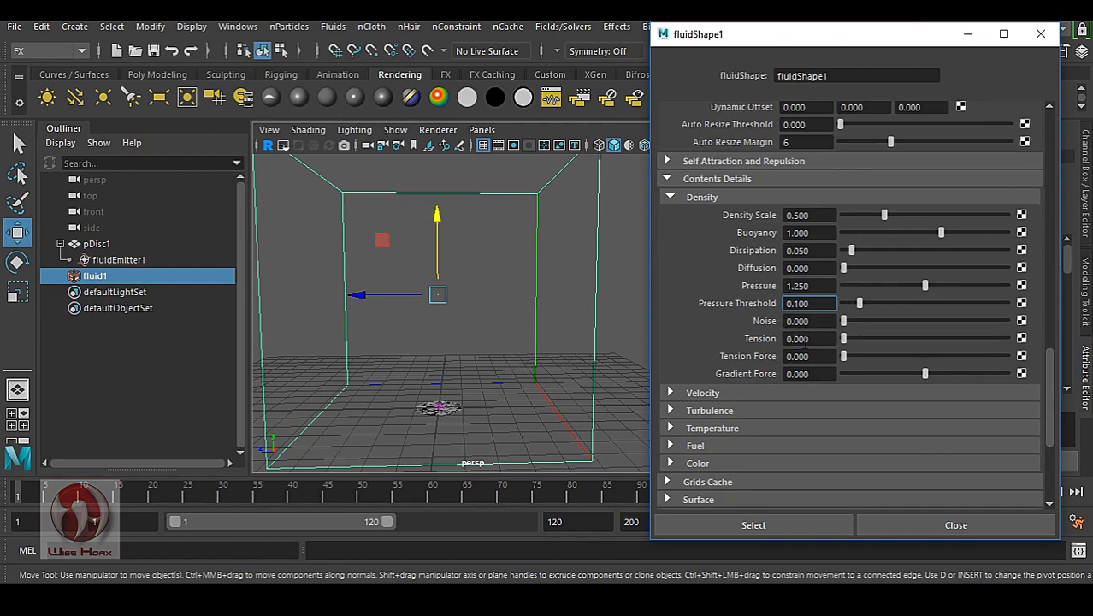
{"action": "left_click_drag", "start_coordinate": [800, 341], "coordinate": [822, 340]}
{"action": "type", "text": "10"}
{"action": "key", "text": "Return"}
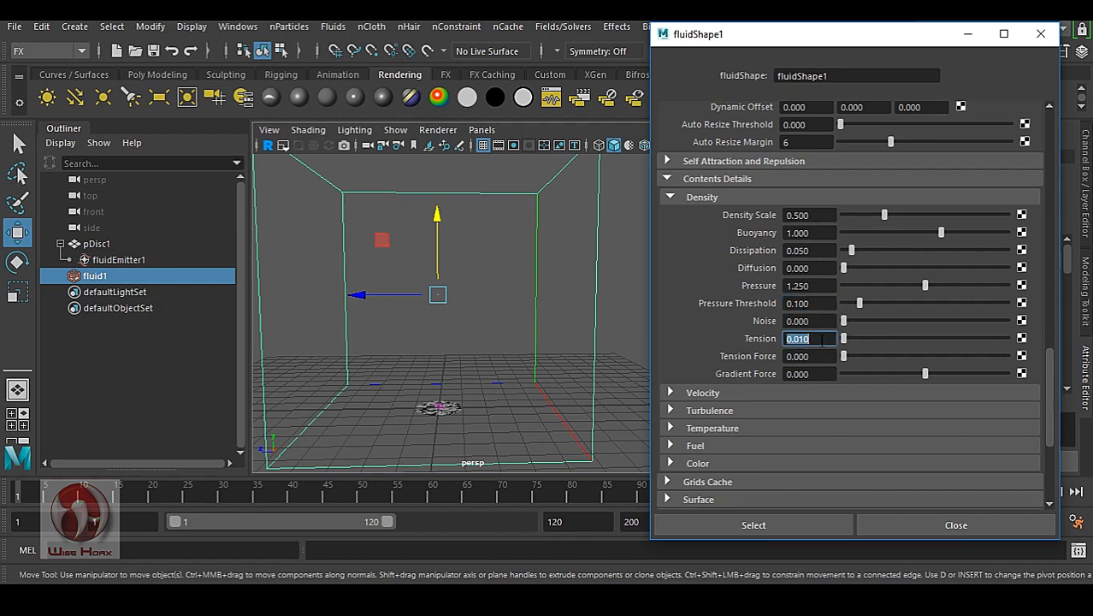
{"action": "left_click", "coordinate": [822, 340]}
{"action": "left_click_drag", "start_coordinate": [799, 357], "coordinate": [830, 361]}
{"action": "type", "text": "05"}
{"action": "key", "text": "Return"}
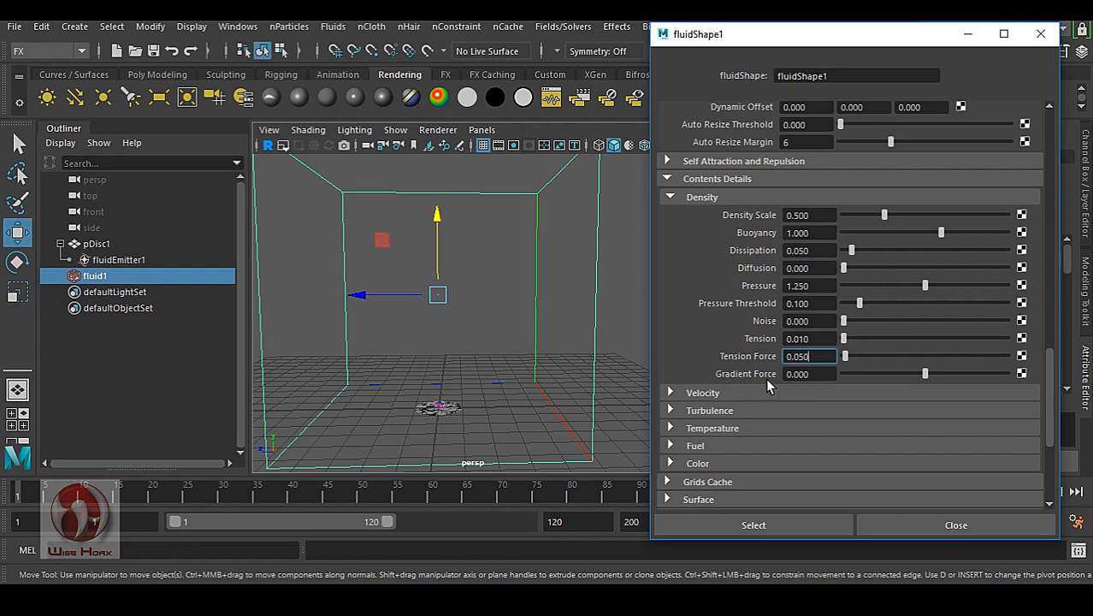
- Set the Density Gradient Force to 35
{"action": "key", "text": "Tab"}
{"action": "type", "text": "35"}
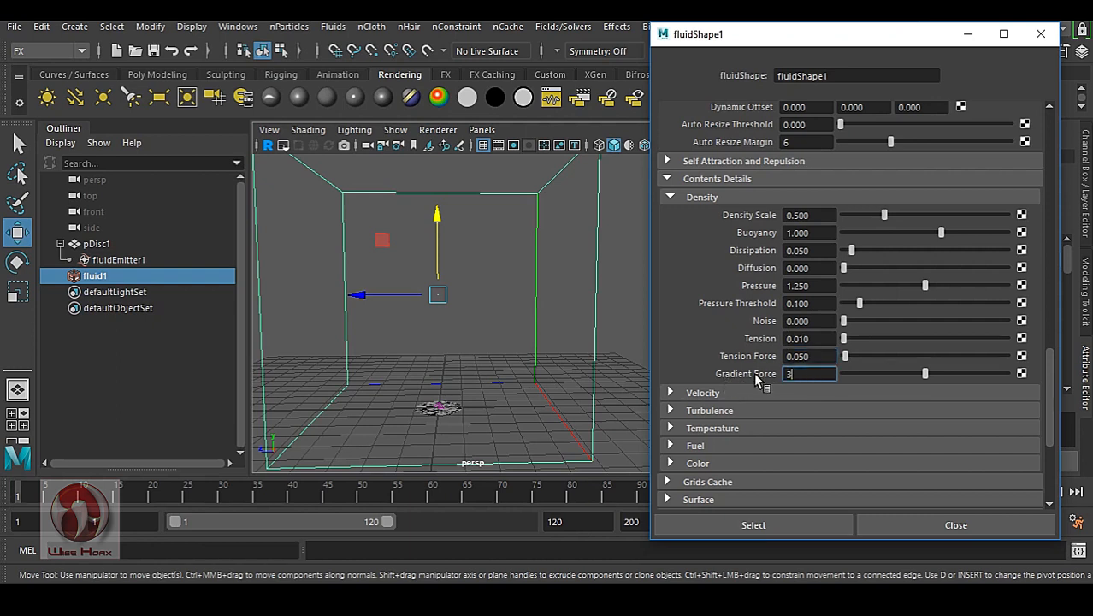
{"action": "key", "text": "Return"}
{"action": "left_click", "coordinate": [827, 341]}
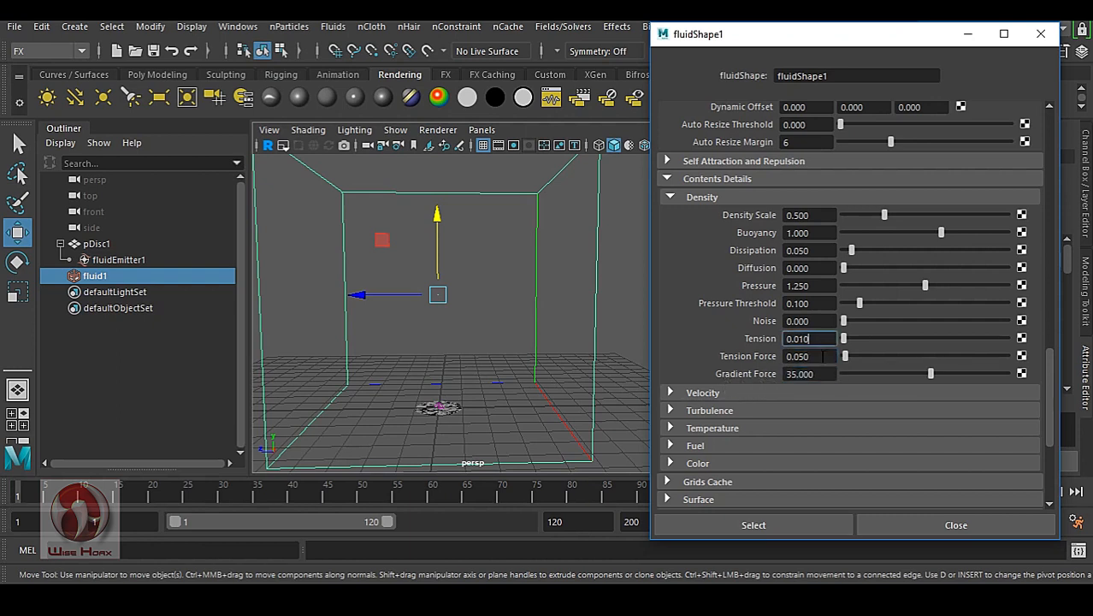
{"action": "left_click", "coordinate": [823, 355]}
{"action": "left_click", "coordinate": [822, 373]}
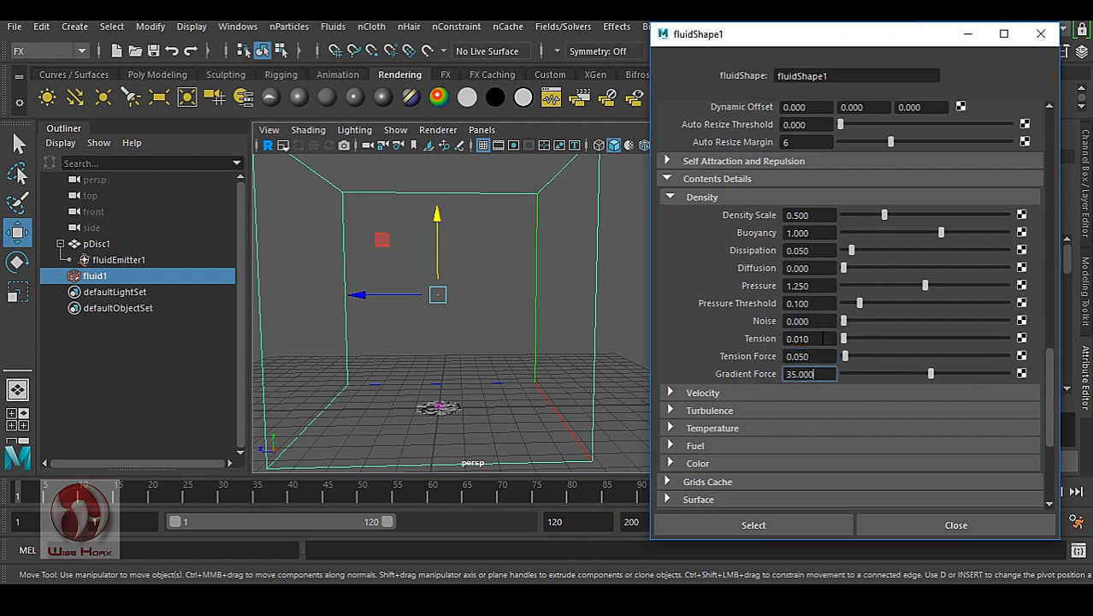
{"action": "left_click", "coordinate": [821, 339]}
{"action": "left_click", "coordinate": [822, 355]}
{"action": "left_click", "coordinate": [826, 374]}
{"action": "left_click", "coordinate": [825, 339]}
{"action": "left_click", "coordinate": [824, 356]}
{"action": "left_click", "coordinate": [827, 375]}
- In the container's Velocity settings, set the Swirl to 10 and the Noise to 1
{"action": "scroll", "coordinate": [817, 359], "scroll_direction": "down", "scroll_amount": 2}
{"action": "left_click", "coordinate": [741, 344]}
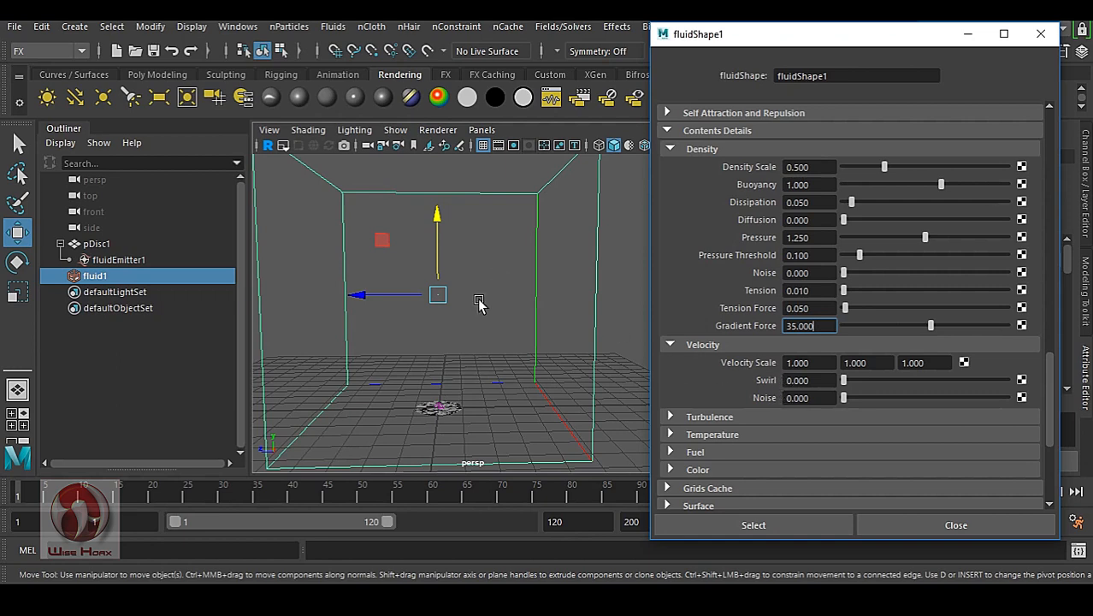
{"action": "left_click", "coordinate": [776, 382]}
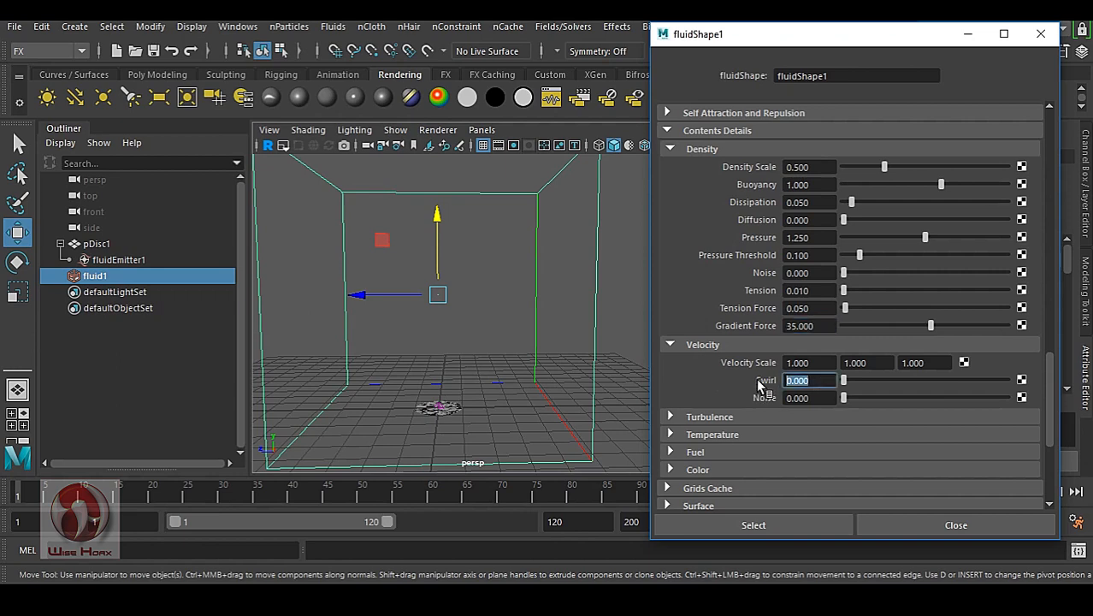
{"action": "type", "text": "10"}
{"action": "key", "text": "Return"}
{"action": "key", "text": "Tab"}
{"action": "type", "text": "1"}
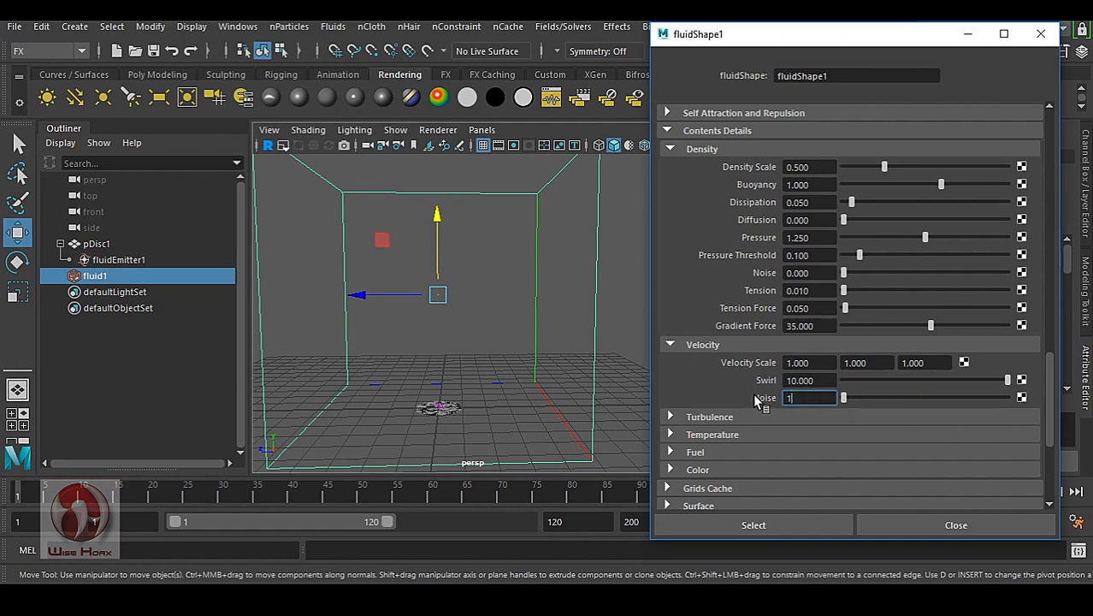
{"action": "key", "text": "Return"}
- At frame 5, set the container's Turbulence Strength to 10 and key it
{"action": "scroll", "coordinate": [742, 377], "scroll_direction": "down", "scroll_amount": 2}
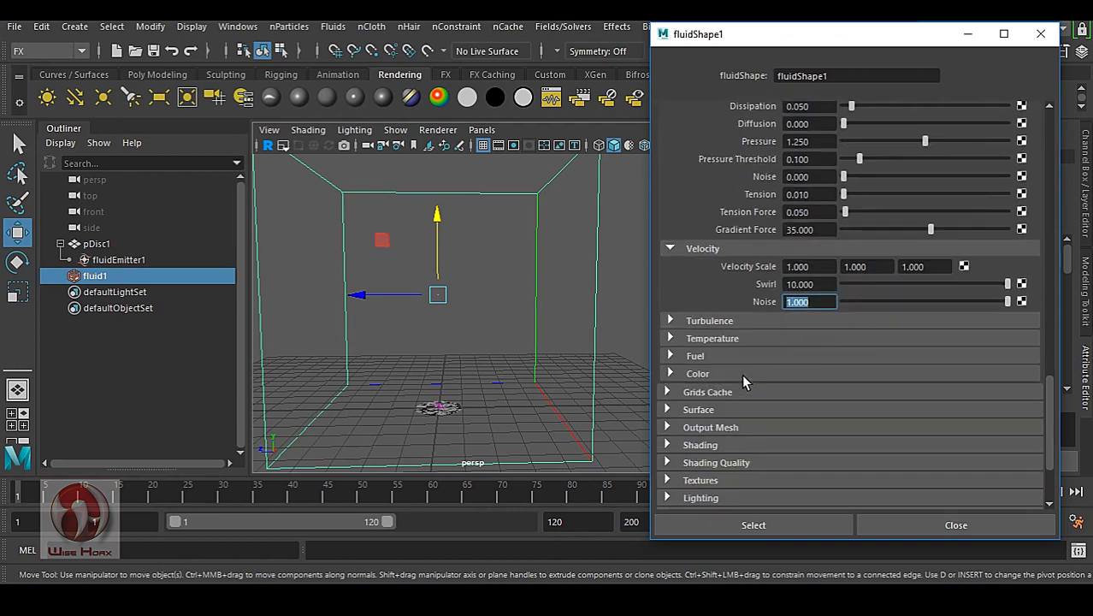
{"action": "left_click", "coordinate": [730, 323]}
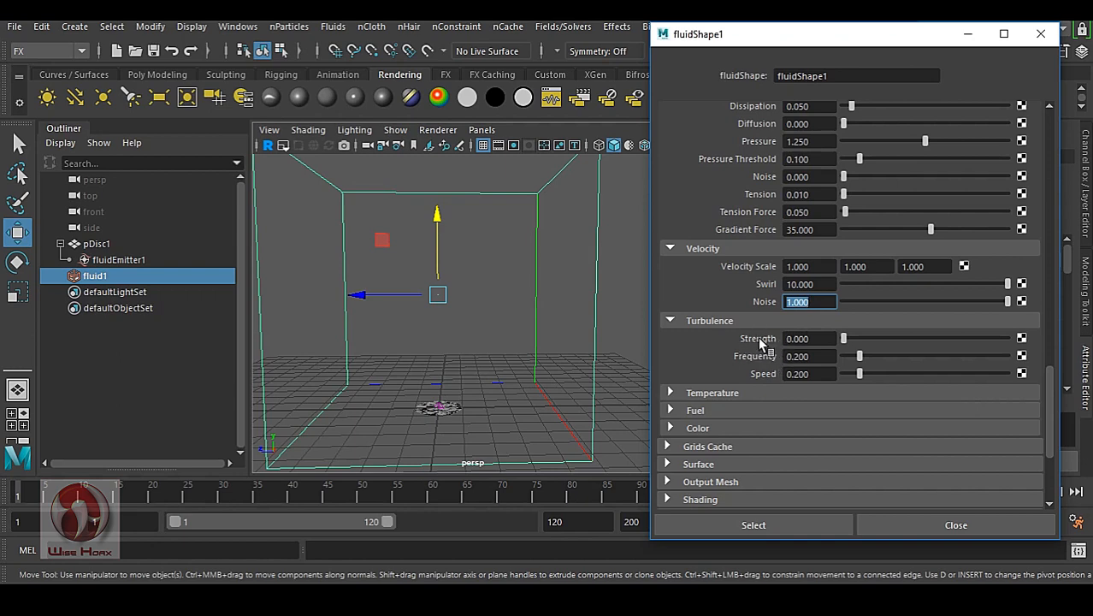
{"action": "left_click_drag", "start_coordinate": [861, 43], "coordinate": [586, 40]}
{"action": "left_click_drag", "start_coordinate": [886, 493], "coordinate": [850, 495]}
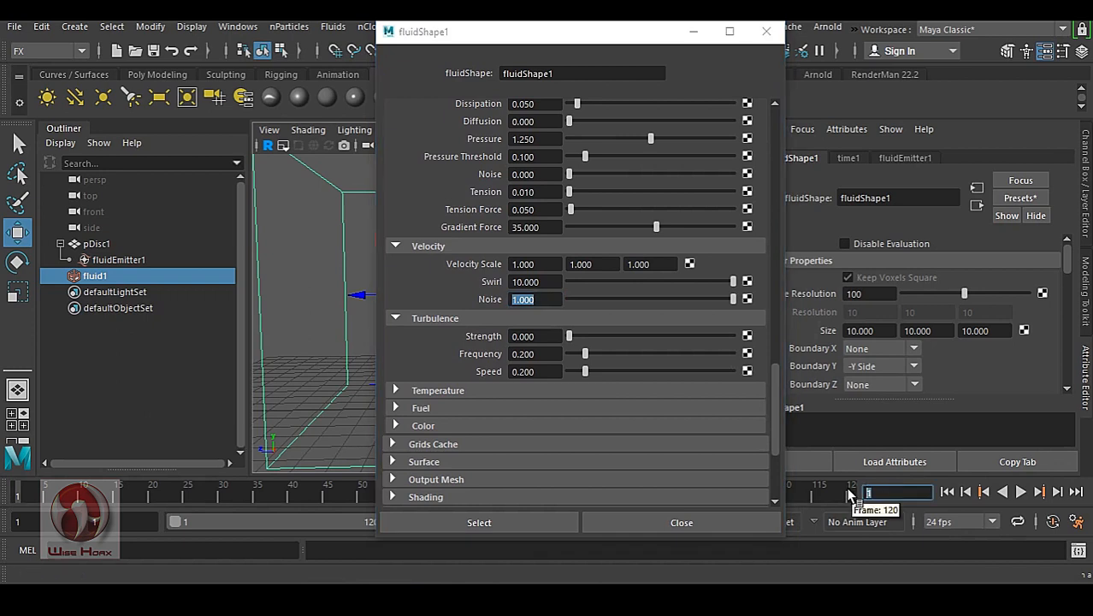
{"action": "key", "text": "Return"}
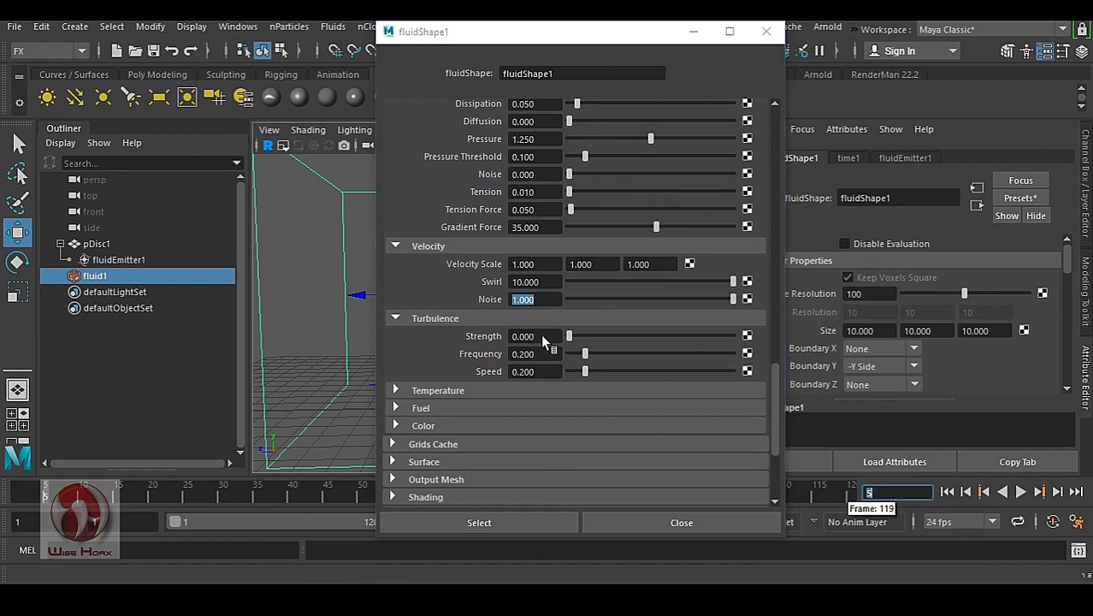
{"action": "left_click", "coordinate": [505, 336]}
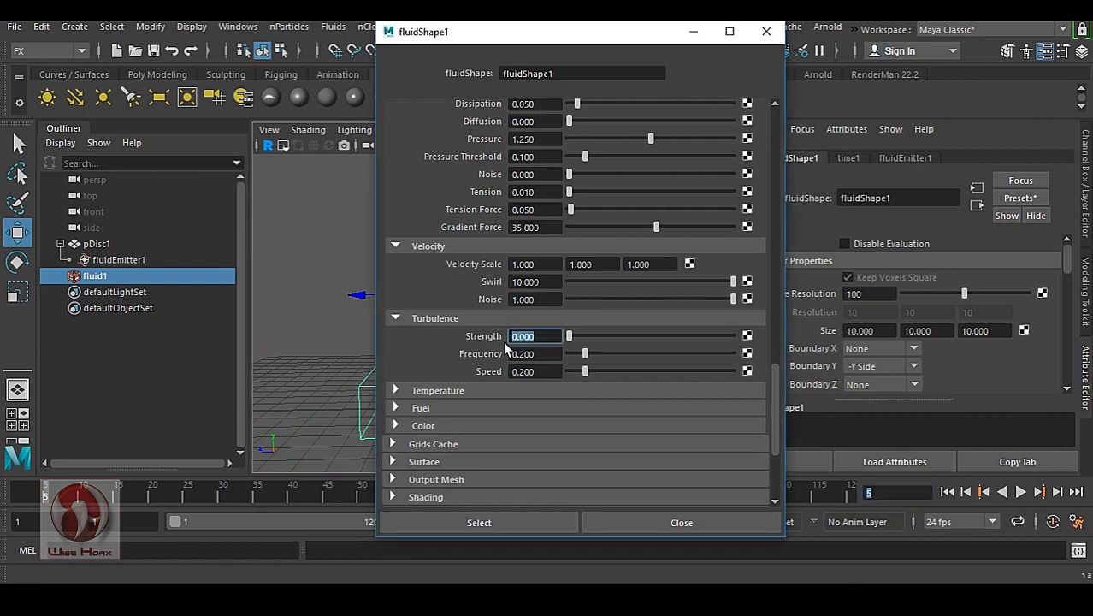
{"action": "type", "text": "10"}
{"action": "key", "text": "Return"}
{"action": "right_click", "coordinate": [547, 338]}
{"action": "left_click", "coordinate": [592, 361]}
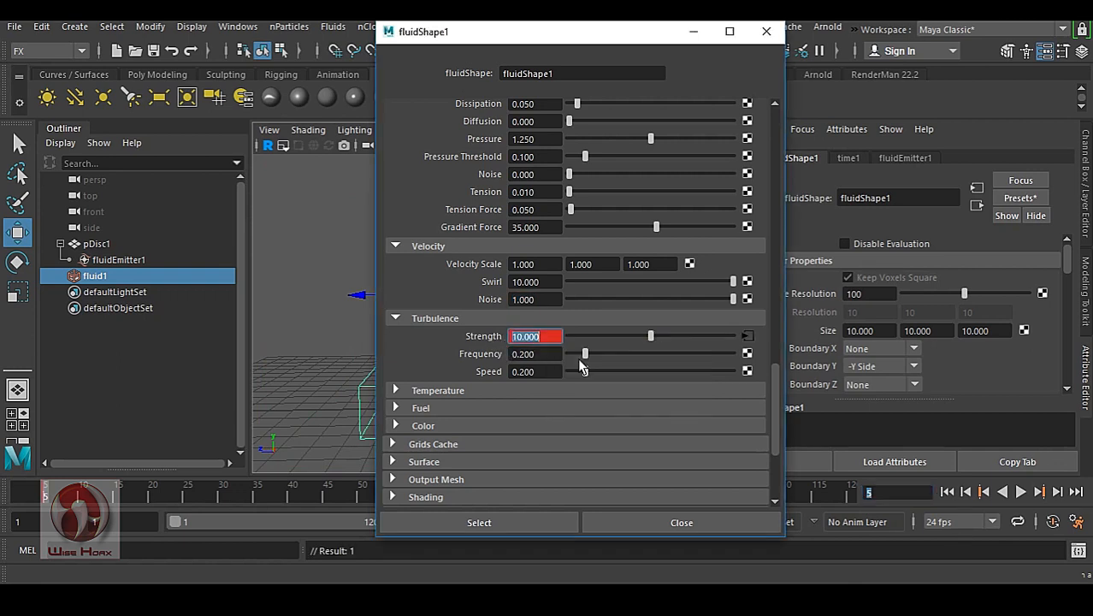
- At frame 6, key the Turbulence Strength at 0.1, and return to the start of the playback range
{"action": "left_click_drag", "start_coordinate": [884, 493], "coordinate": [848, 493]}
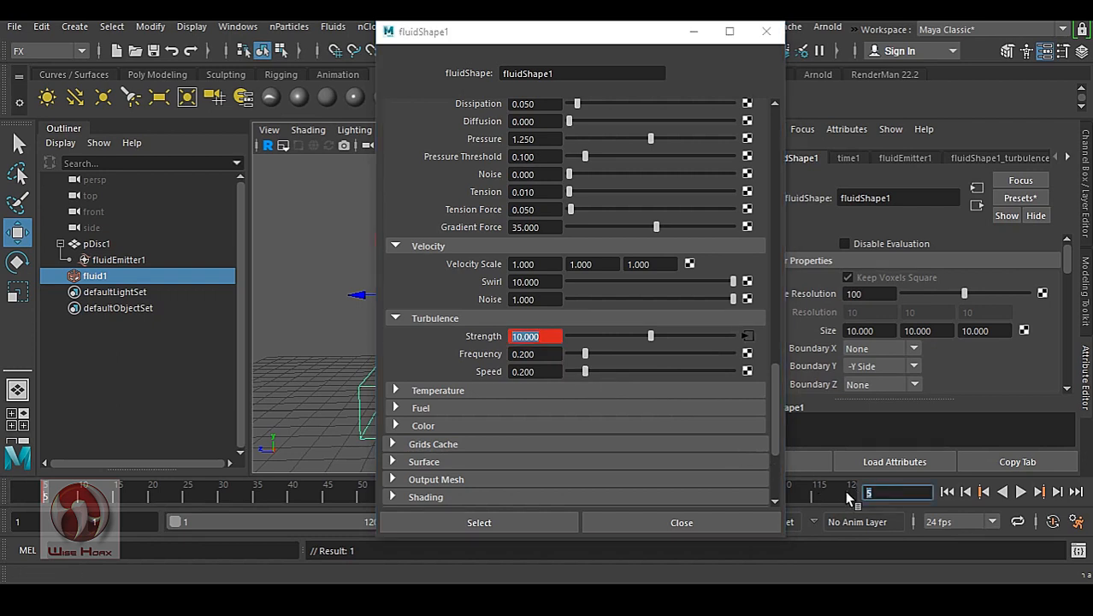
{"action": "type", "text": "6"}
{"action": "key", "text": "Return"}
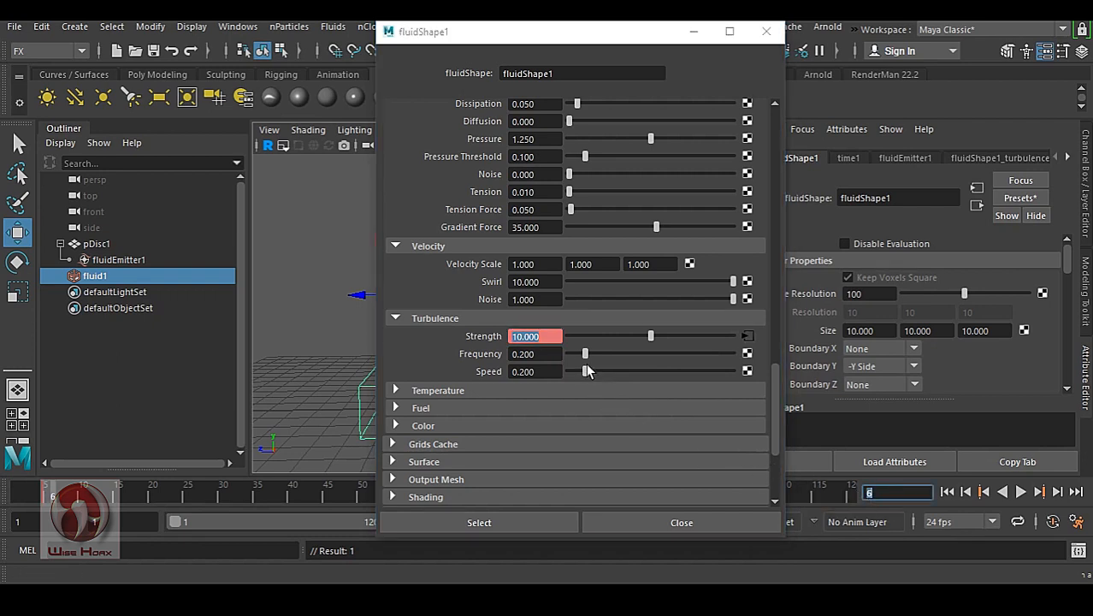
{"action": "left_click", "coordinate": [552, 337]}
{"action": "type", "text": "0.1"}
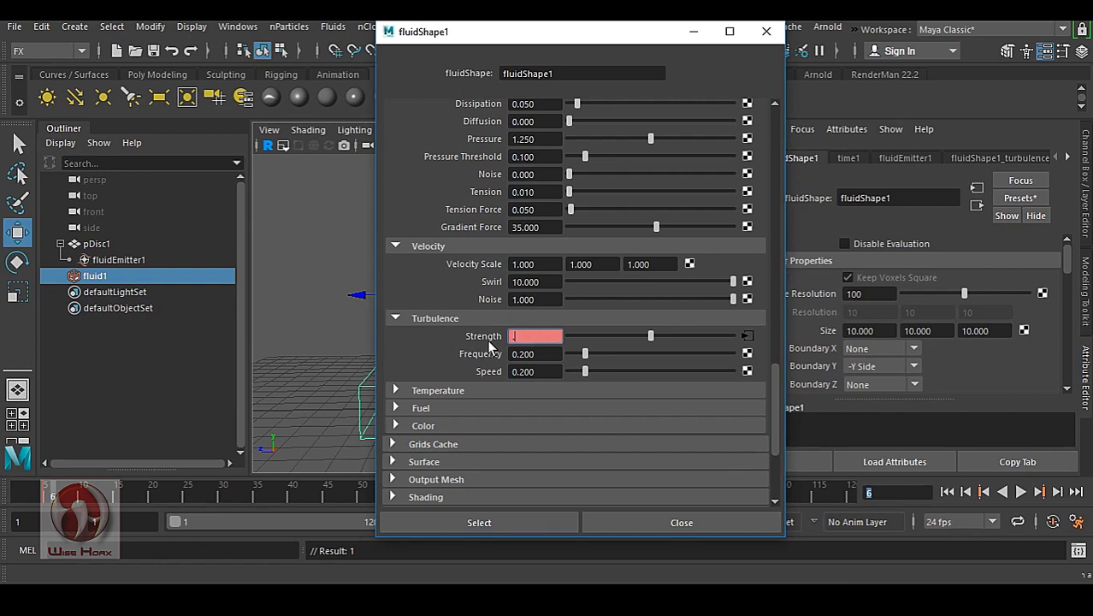
{"action": "key", "text": "Return"}
{"action": "right_click", "coordinate": [548, 337]}
{"action": "left_click", "coordinate": [571, 360]}
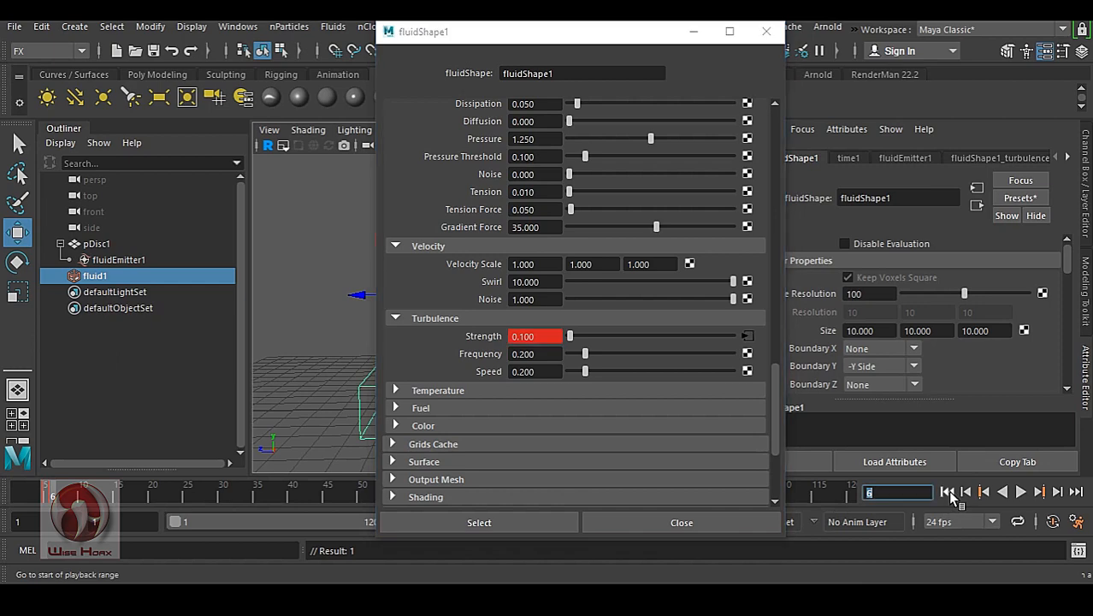
{"action": "left_click", "coordinate": [946, 492]}
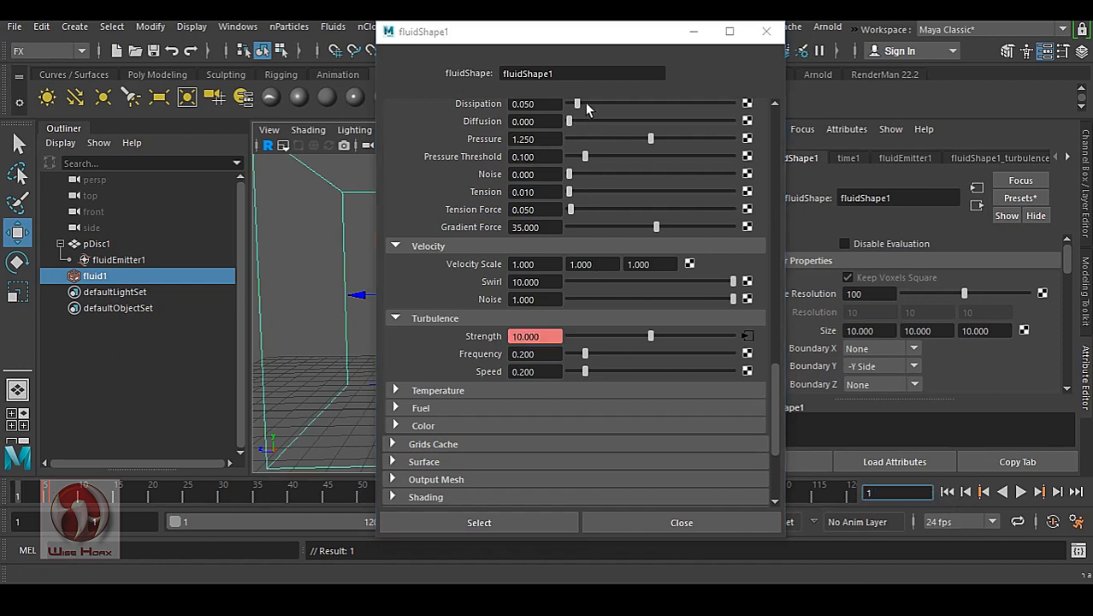
- Review the container's settings from Turbulence and Density up through Auto Resize and Dynamic Simulation
{"action": "left_click_drag", "start_coordinate": [573, 43], "coordinate": [786, 59]}
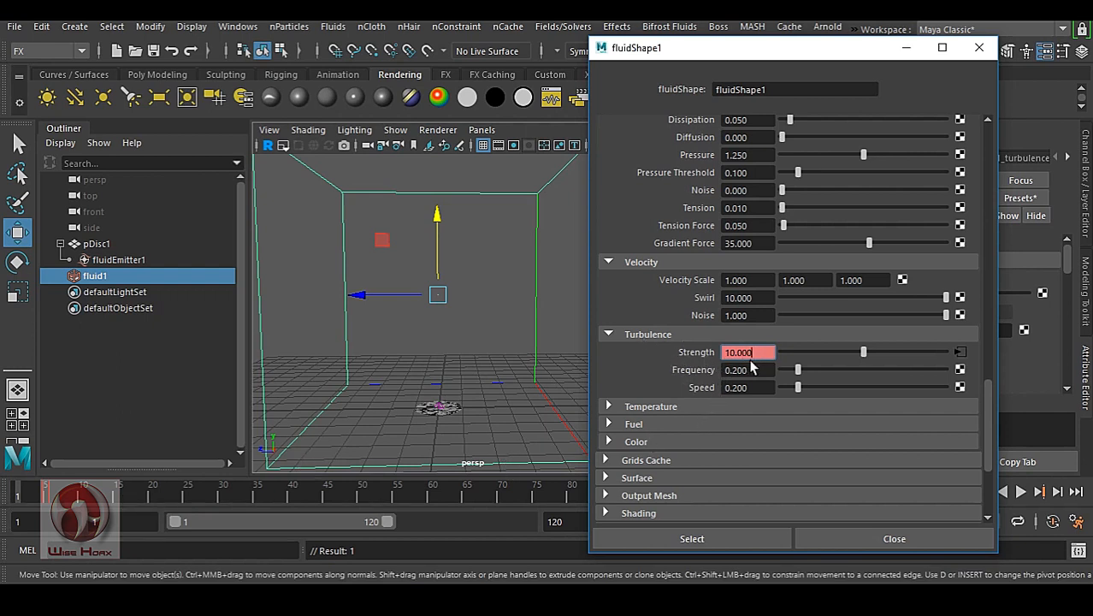
{"action": "scroll", "coordinate": [756, 363], "scroll_direction": "down", "scroll_amount": 2}
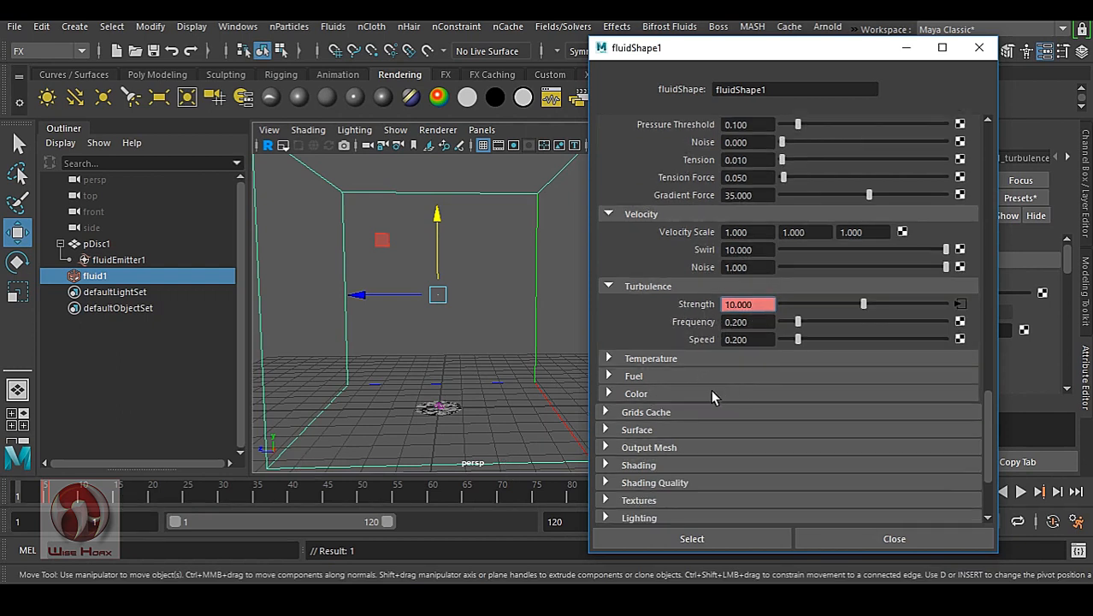
{"action": "scroll", "coordinate": [742, 355], "scroll_direction": "up", "scroll_amount": 5}
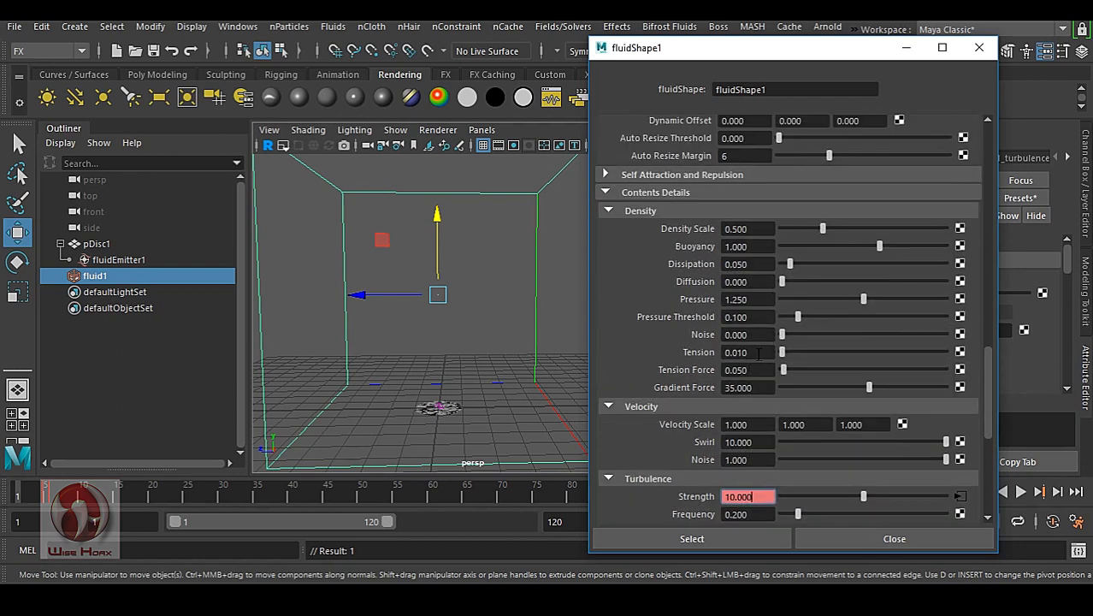
{"action": "scroll", "coordinate": [758, 355], "scroll_direction": "up", "scroll_amount": 7}
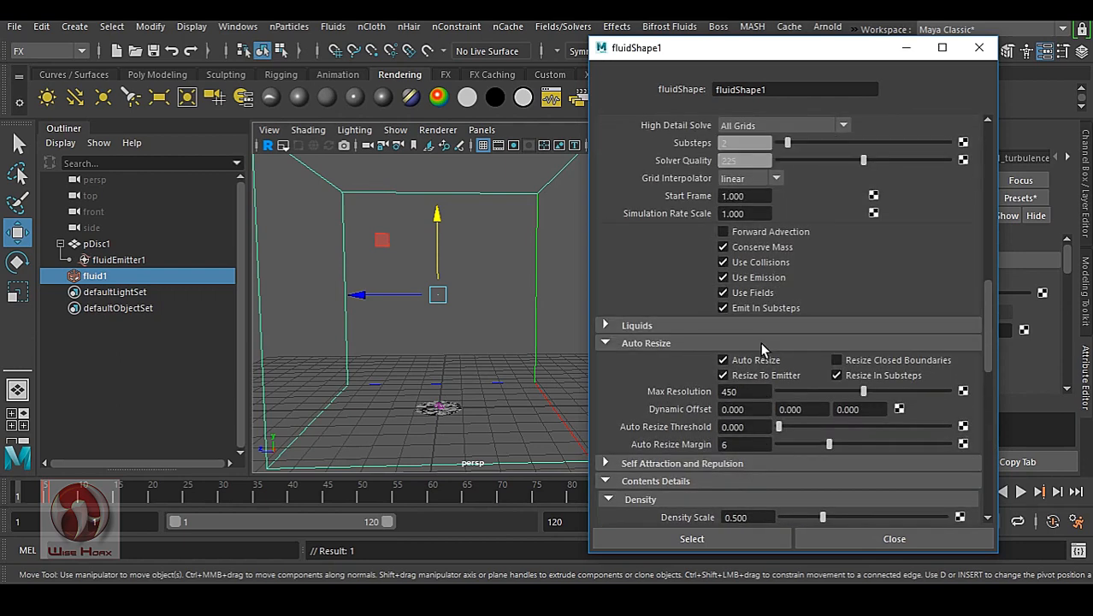
{"action": "scroll", "coordinate": [762, 338], "scroll_direction": "up", "scroll_amount": 4}
{"action": "scroll", "coordinate": [750, 344], "scroll_direction": "up", "scroll_amount": 2}
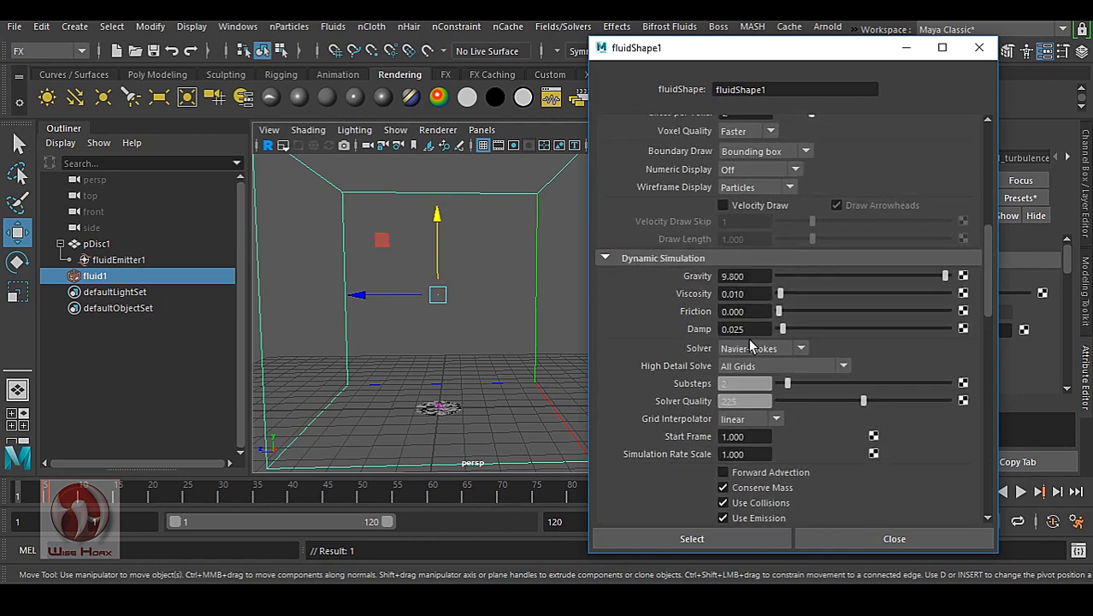
{"action": "scroll", "coordinate": [748, 325], "scroll_direction": "down", "scroll_amount": 15}
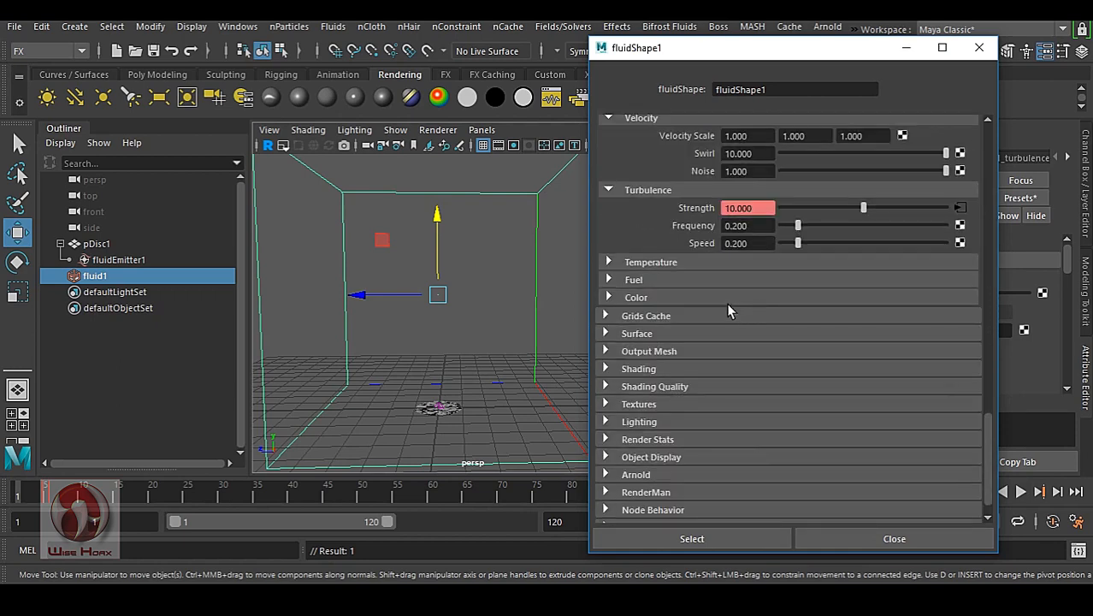
- In the container's Shading settings, set the Dropoff Shape to Off
{"action": "left_click", "coordinate": [662, 368]}
{"action": "scroll", "coordinate": [664, 369], "scroll_direction": "down", "scroll_amount": 1}
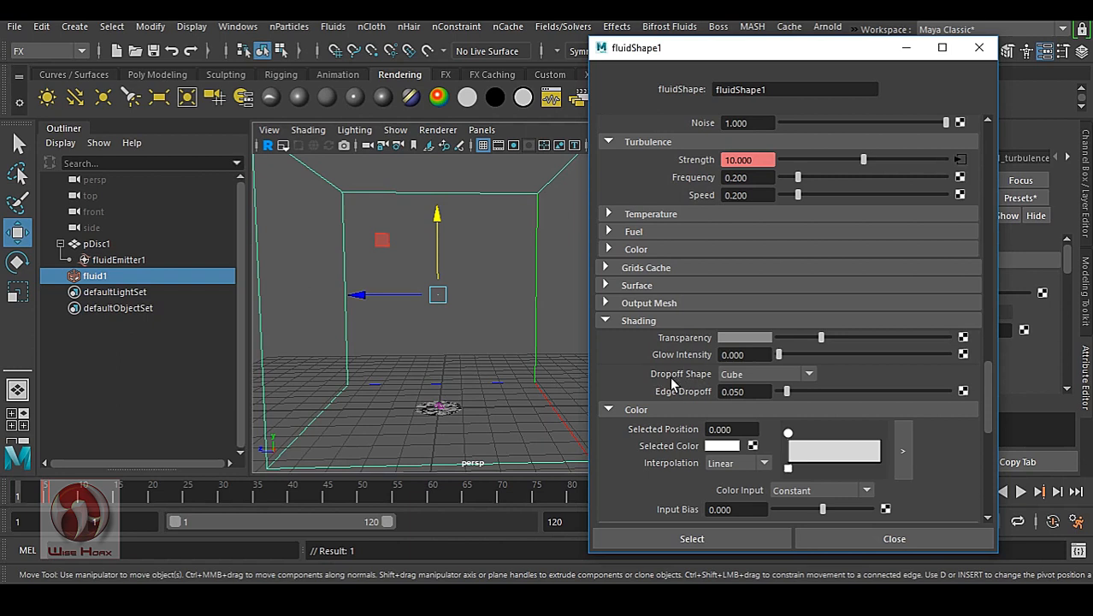
{"action": "left_click", "coordinate": [740, 374]}
{"action": "left_click", "coordinate": [742, 389]}
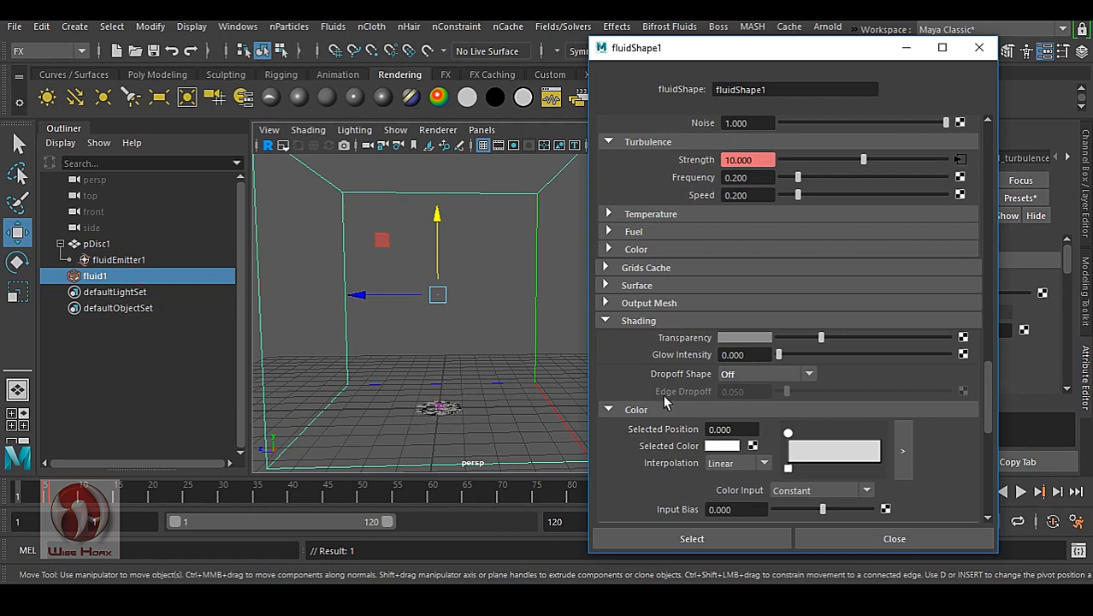
{"action": "left_click", "coordinate": [766, 373]}
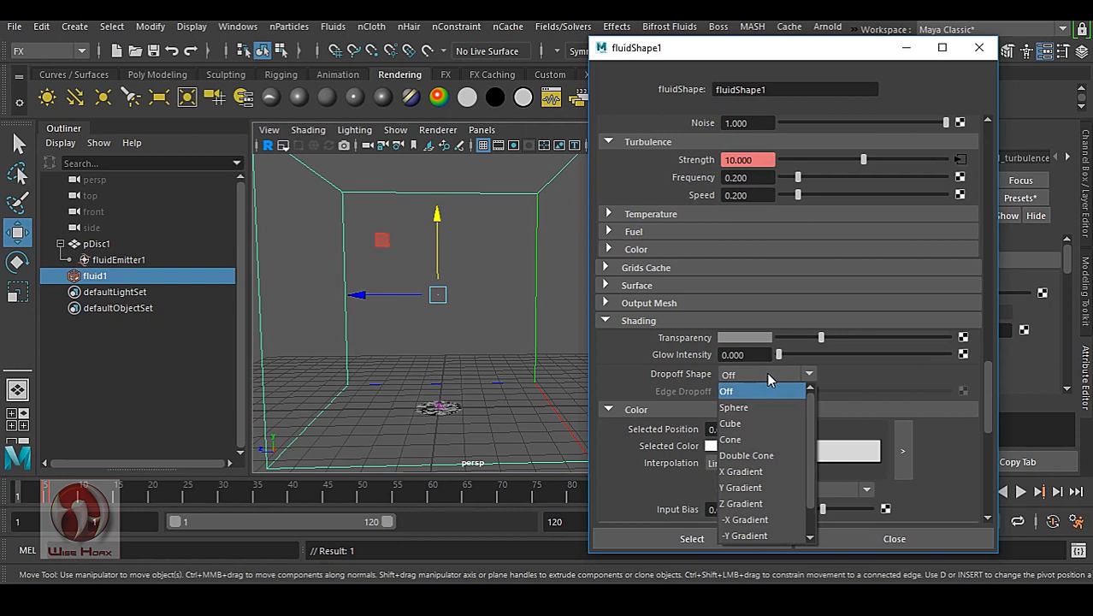
{"action": "left_click", "coordinate": [669, 404]}
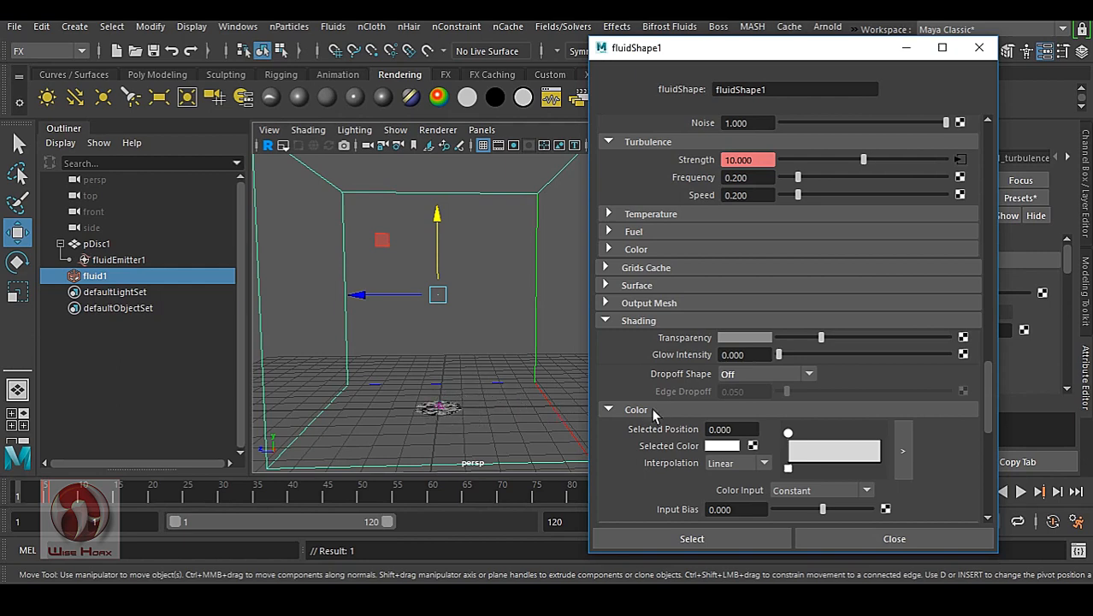
- Change the fluid's shading Selected Color to a medium grey from the color palette
{"action": "scroll", "coordinate": [698, 390], "scroll_direction": "down", "scroll_amount": 2}
{"action": "scroll", "coordinate": [714, 367], "scroll_direction": "down", "scroll_amount": 2}
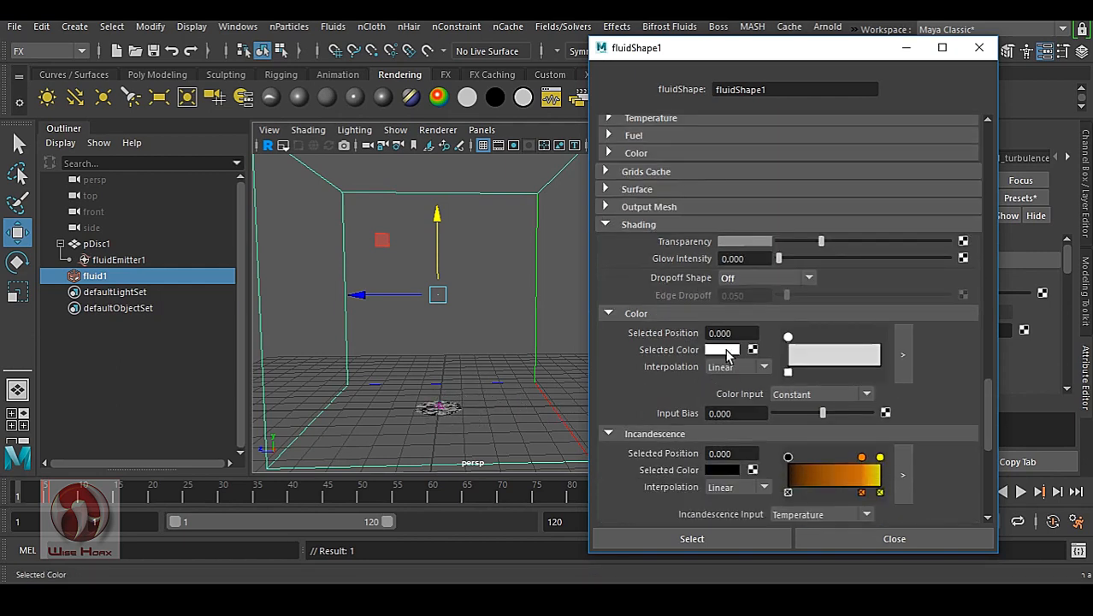
{"action": "left_click", "coordinate": [723, 350]}
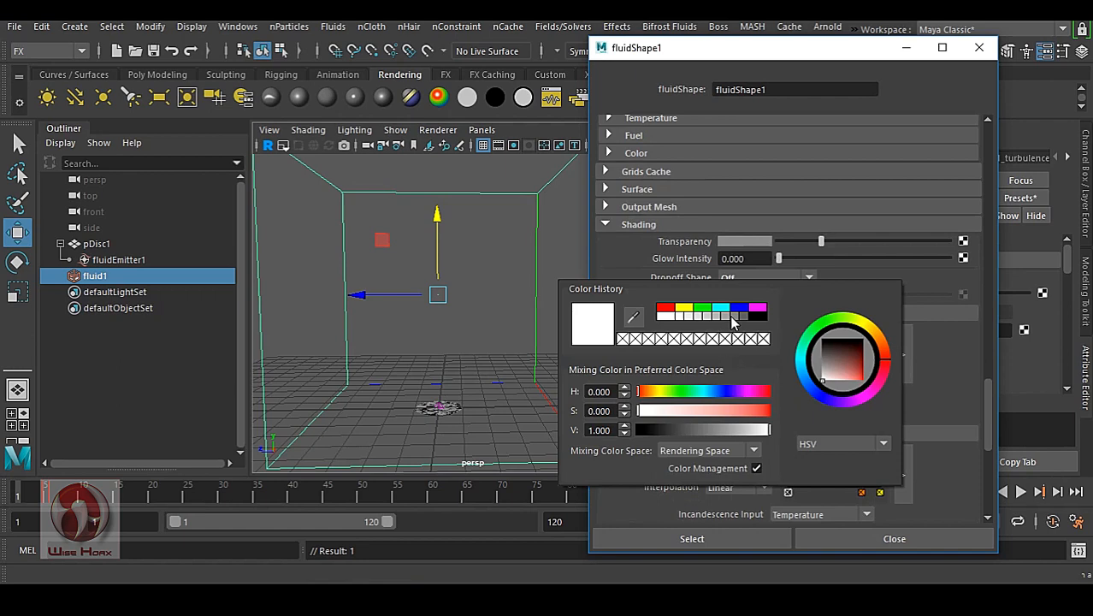
{"action": "left_click", "coordinate": [729, 317]}
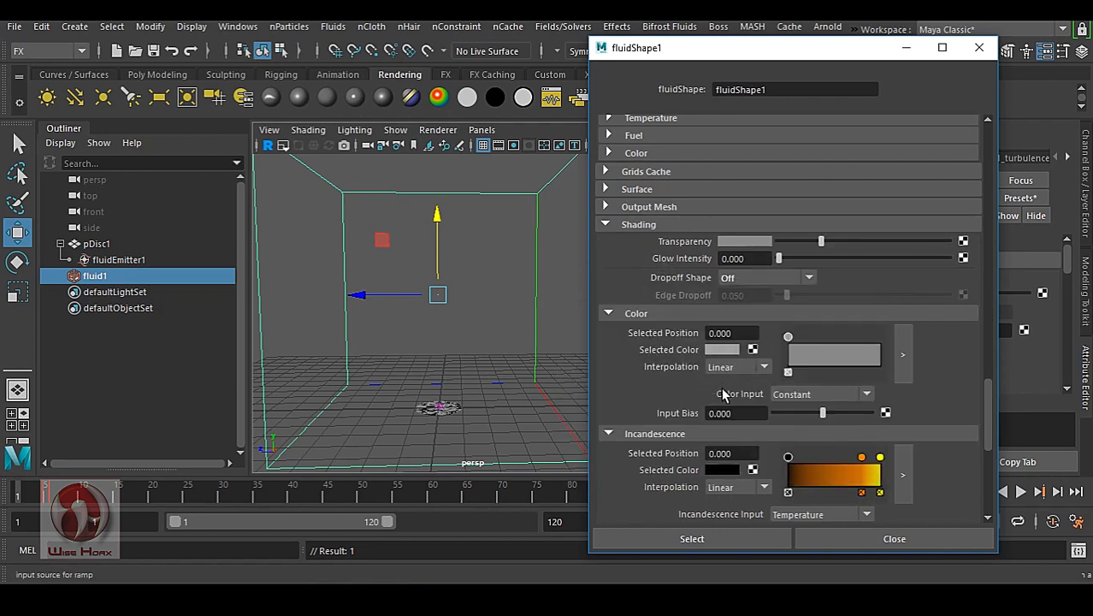
- Reshape the Opacity curve with four added points into a steep early rise, reaching about value 0.81 at position 0.21
{"action": "scroll", "coordinate": [744, 368], "scroll_direction": "down", "scroll_amount": 2}
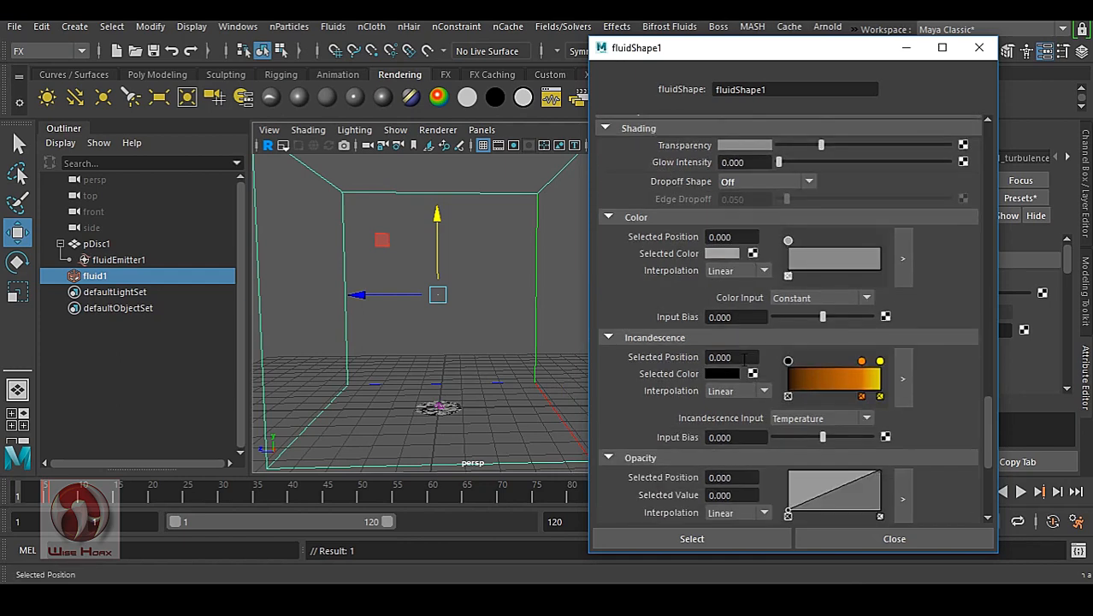
{"action": "scroll", "coordinate": [676, 329], "scroll_direction": "down", "scroll_amount": 1}
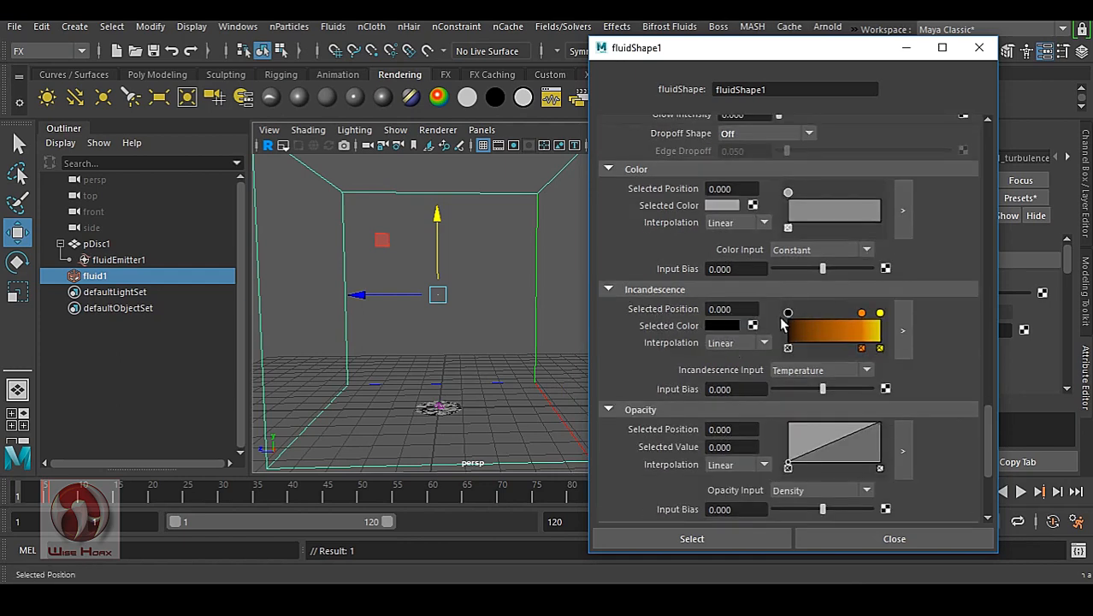
{"action": "left_click", "coordinate": [608, 289]}
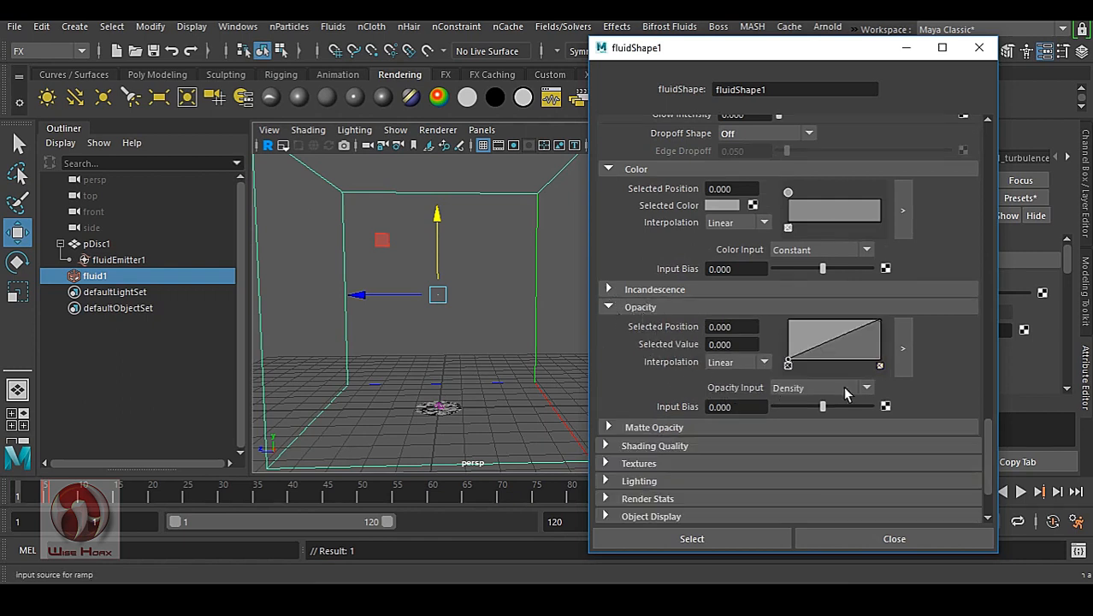
{"action": "left_click", "coordinate": [905, 351]}
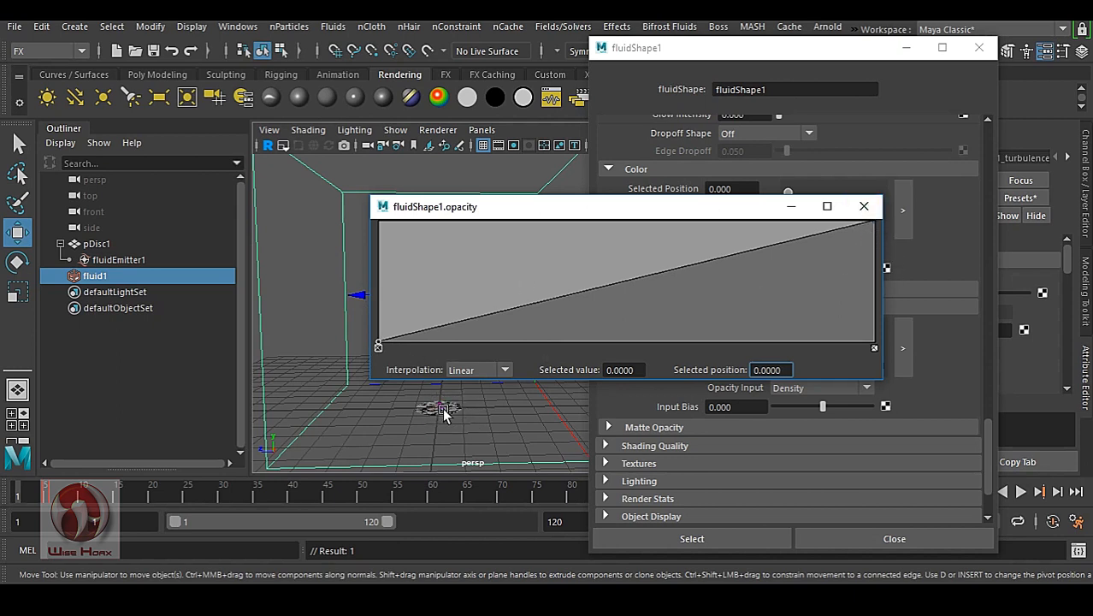
{"action": "left_click", "coordinate": [393, 325]}
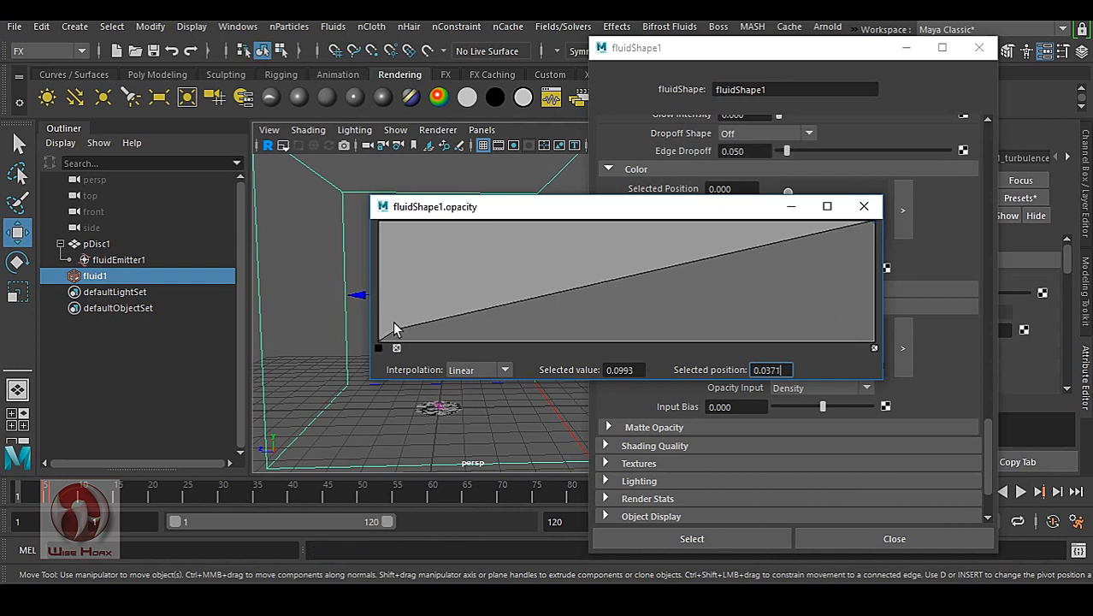
{"action": "left_click_drag", "start_coordinate": [394, 327], "coordinate": [476, 245]}
{"action": "left_click", "coordinate": [409, 305]}
{"action": "left_click", "coordinate": [464, 254]}
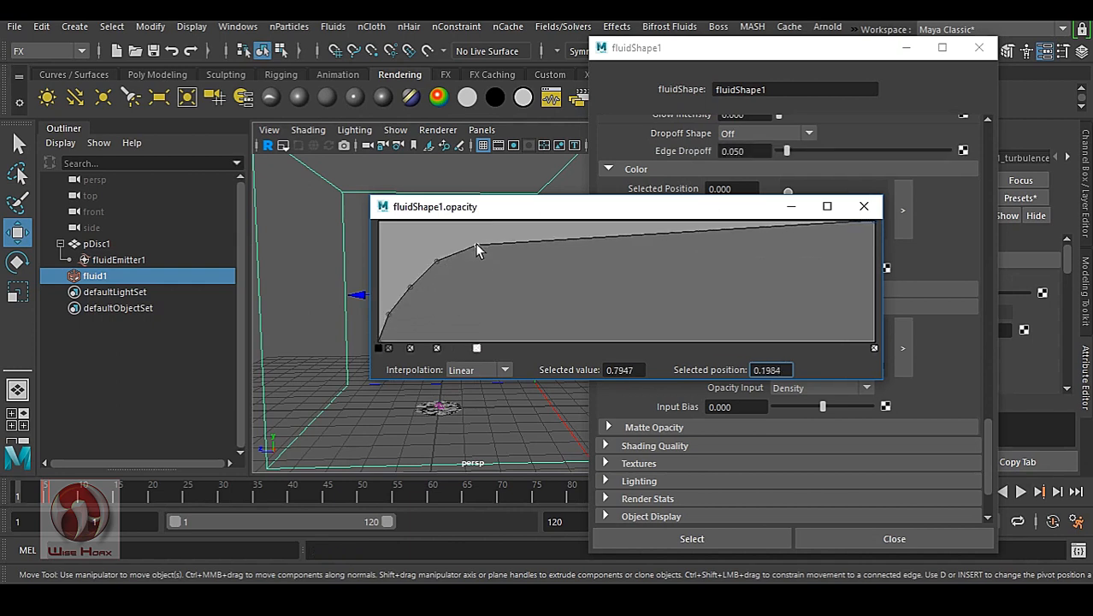
{"action": "left_click_drag", "start_coordinate": [406, 295], "coordinate": [482, 243]}
{"action": "left_click", "coordinate": [407, 280]}
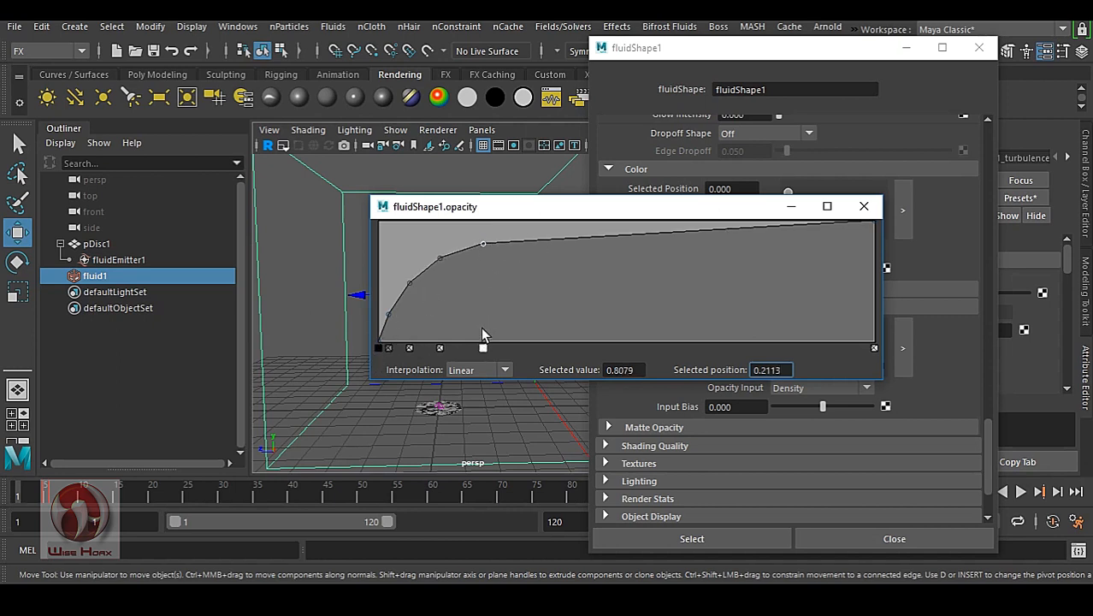
{"action": "left_click", "coordinate": [864, 206]}
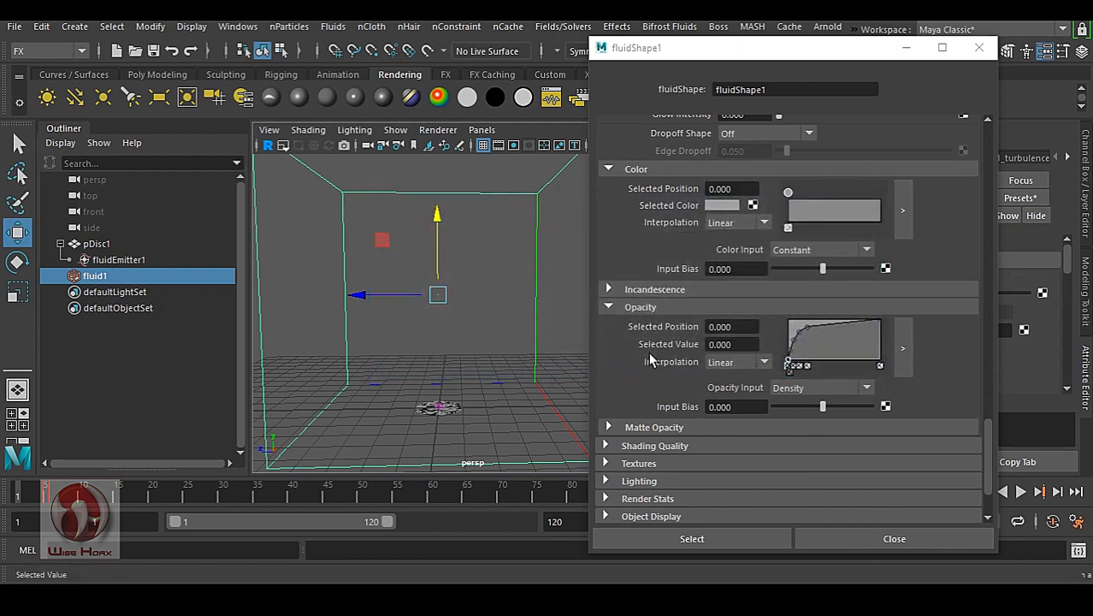
- Set the Input Bias of the fluid's Opacity settings to 0.1
{"action": "scroll", "coordinate": [683, 384], "scroll_direction": "down", "scroll_amount": 1}
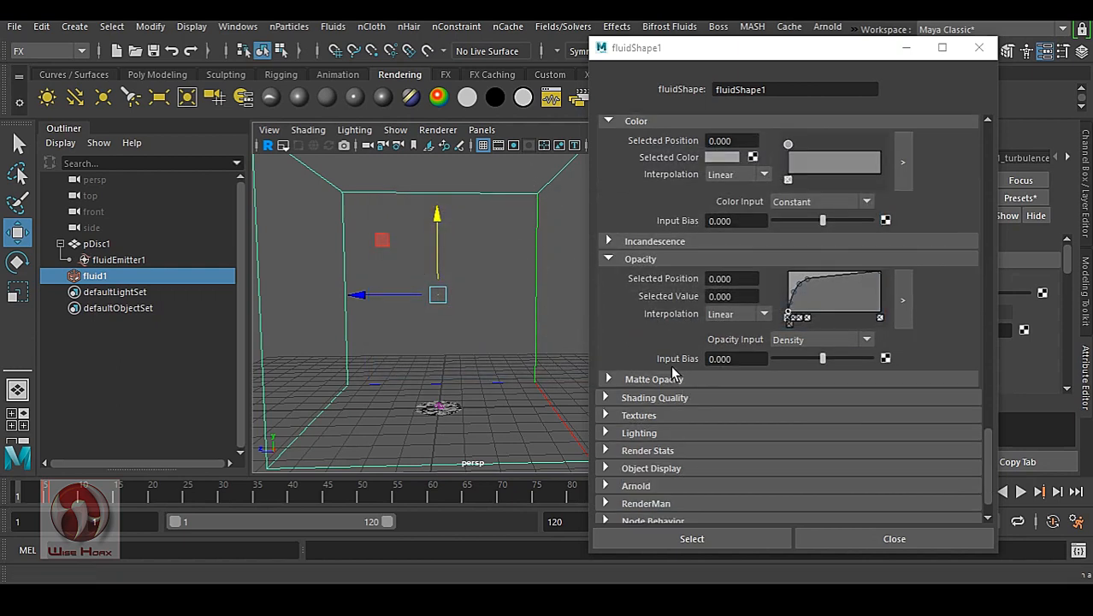
{"action": "left_click_drag", "start_coordinate": [768, 360], "coordinate": [666, 358]}
{"action": "type", "text": "0.1"}
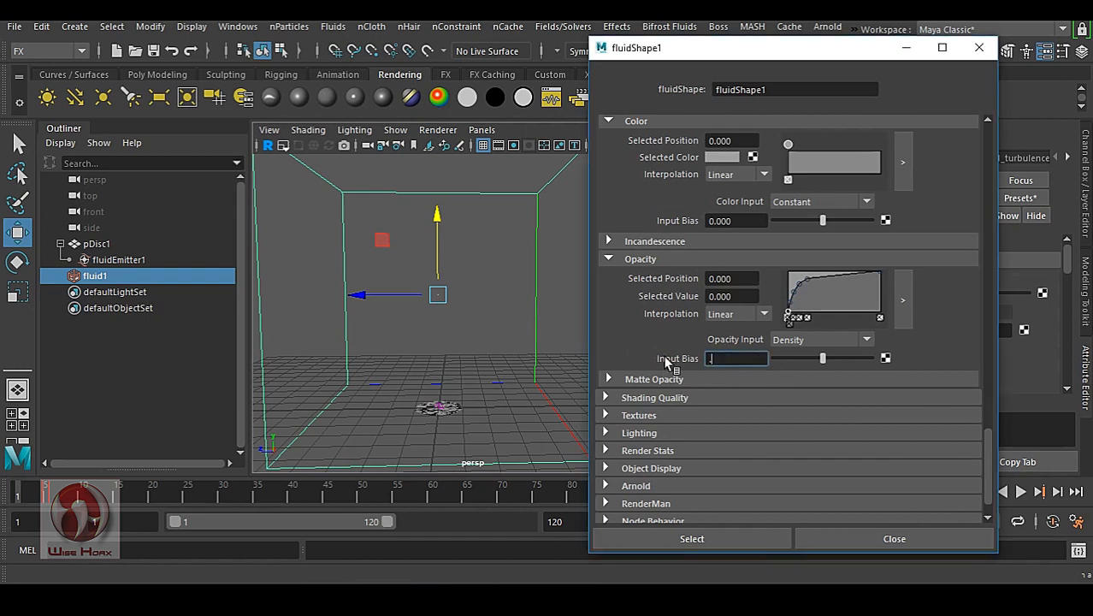
{"action": "key", "text": "Return"}
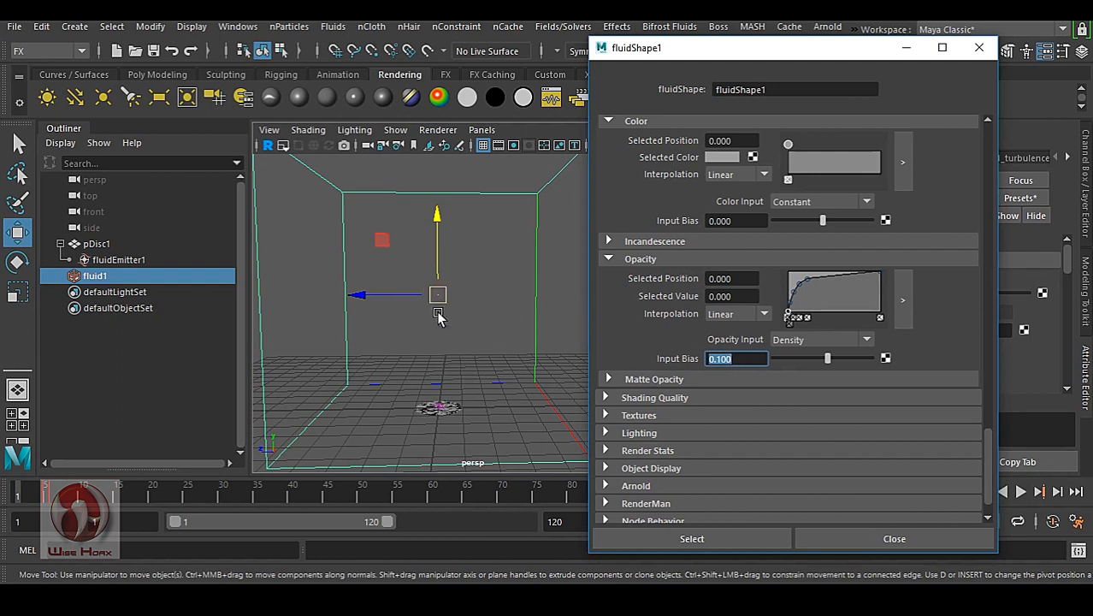
- In the fluid's Shading Quality settings, change the Render Interpolator to smooth
{"action": "scroll", "coordinate": [677, 353], "scroll_direction": "down", "scroll_amount": 2}
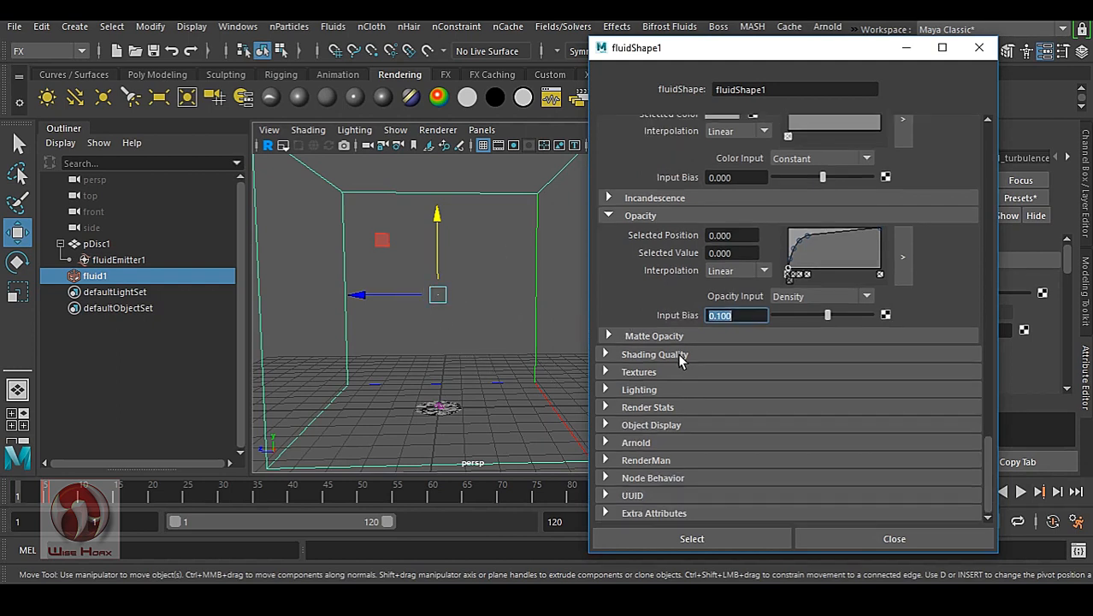
{"action": "left_click", "coordinate": [642, 354]}
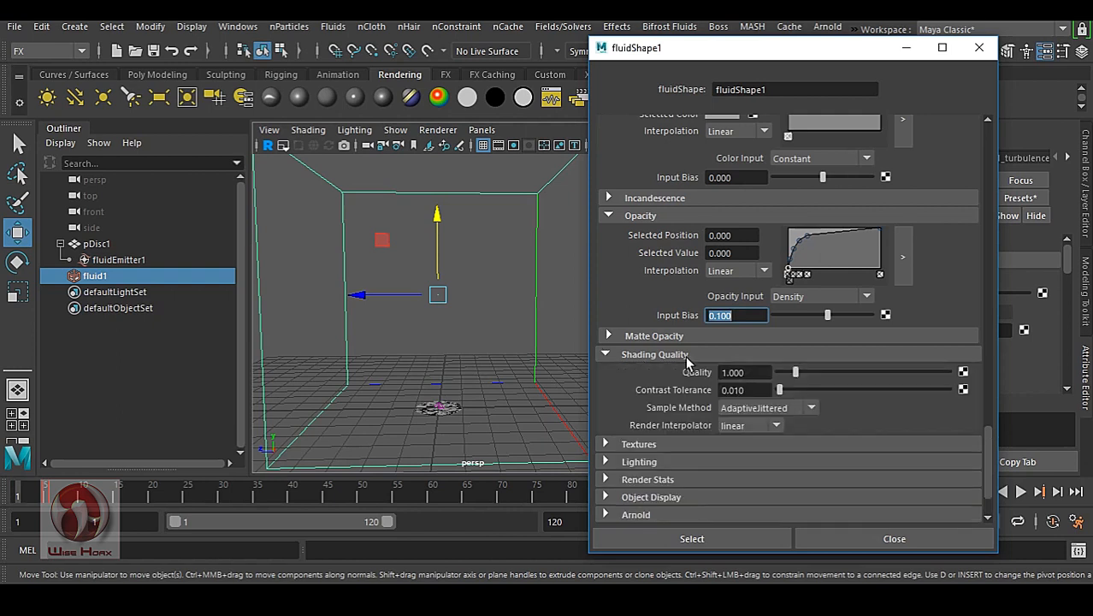
{"action": "left_click", "coordinate": [733, 428]}
{"action": "left_click", "coordinate": [745, 456]}
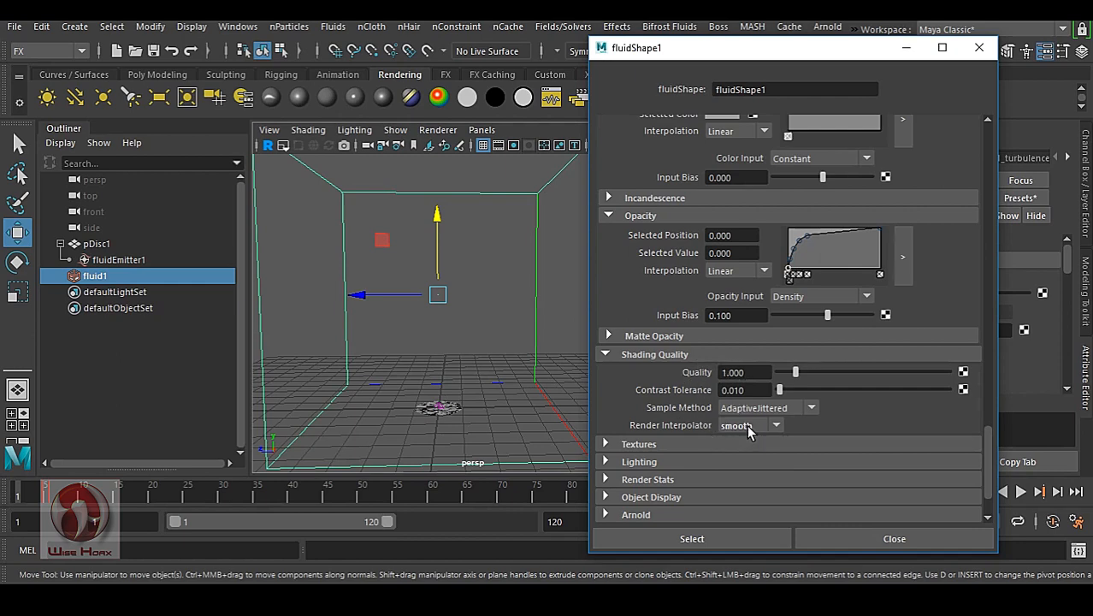
- In the fluid's Lighting settings, enable Self Shadow
{"action": "scroll", "coordinate": [748, 430], "scroll_direction": "down", "scroll_amount": 2}
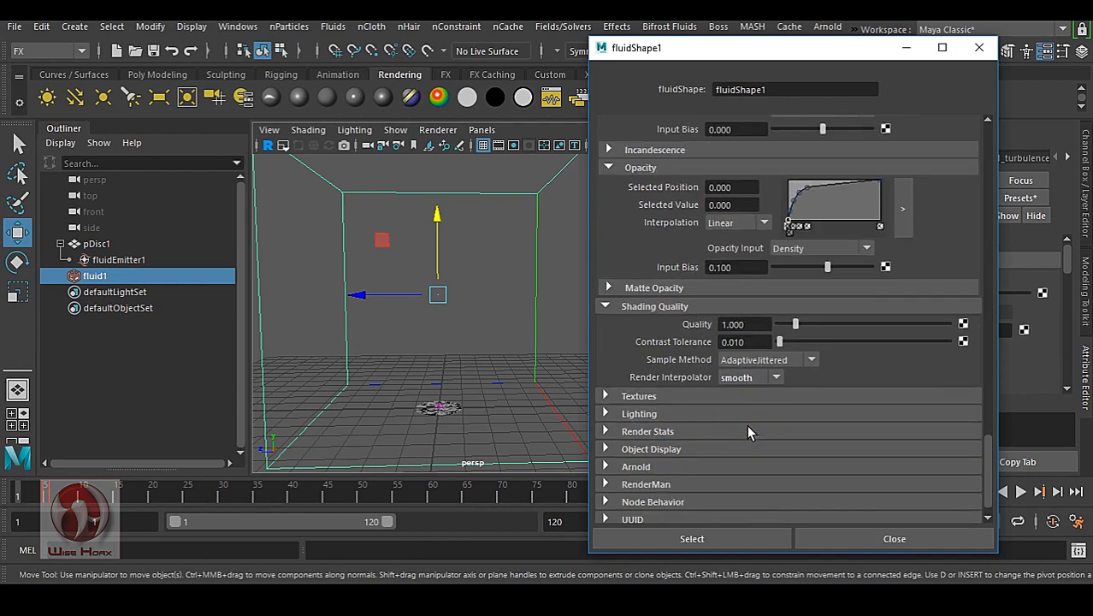
{"action": "left_click", "coordinate": [663, 414]}
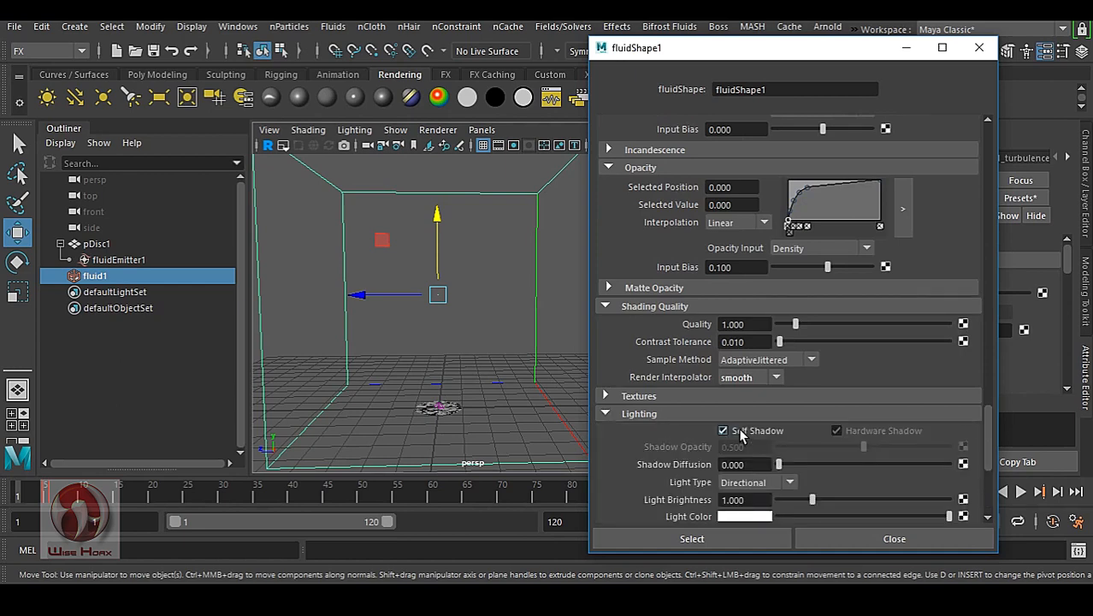
{"action": "scroll", "coordinate": [741, 432], "scroll_direction": "down", "scroll_amount": 3}
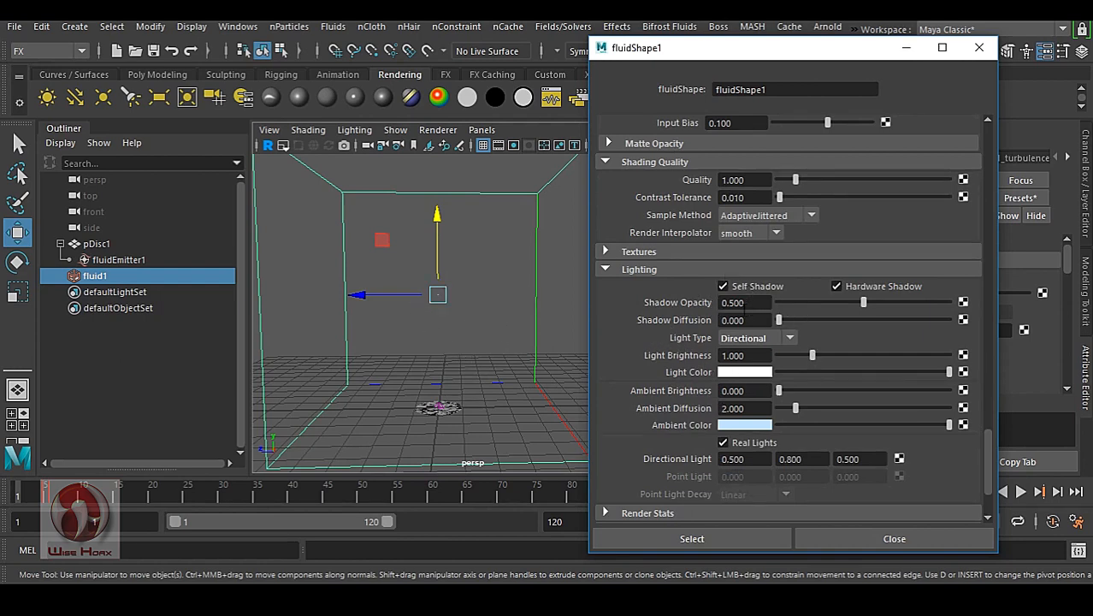
- Review the container's settings from Lighting back up to Container Properties, and close the separate fluidShape1 attribute window
{"action": "scroll", "coordinate": [680, 374], "scroll_direction": "down", "scroll_amount": 3}
{"action": "scroll", "coordinate": [676, 370], "scroll_direction": "up", "scroll_amount": 12}
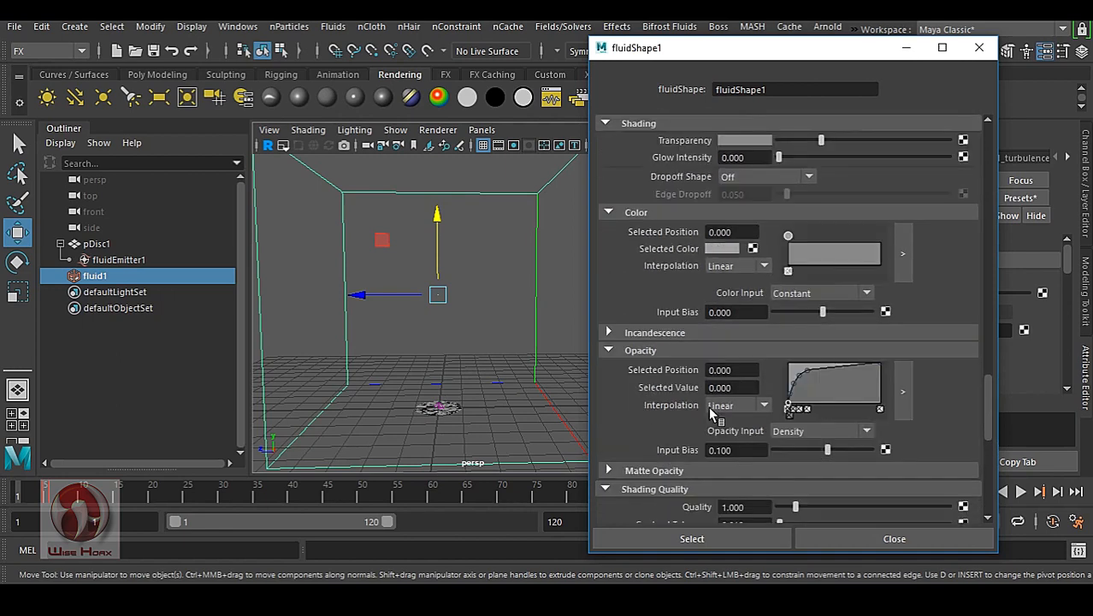
{"action": "scroll", "coordinate": [710, 409], "scroll_direction": "up", "scroll_amount": 3}
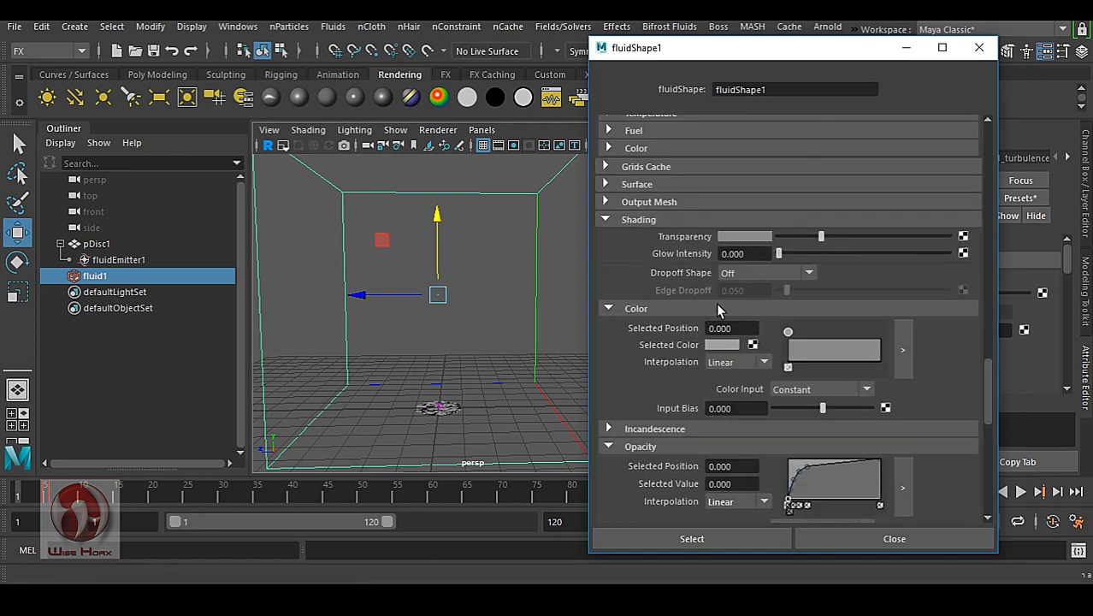
{"action": "scroll", "coordinate": [721, 409], "scroll_direction": "up", "scroll_amount": 3}
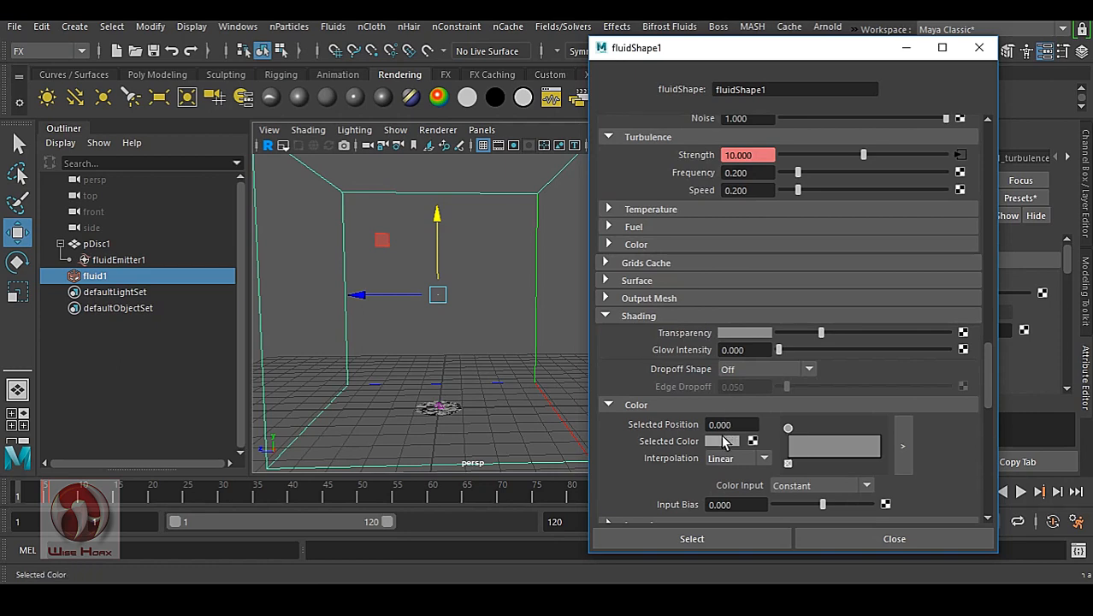
{"action": "scroll", "coordinate": [723, 441], "scroll_direction": "up", "scroll_amount": 12}
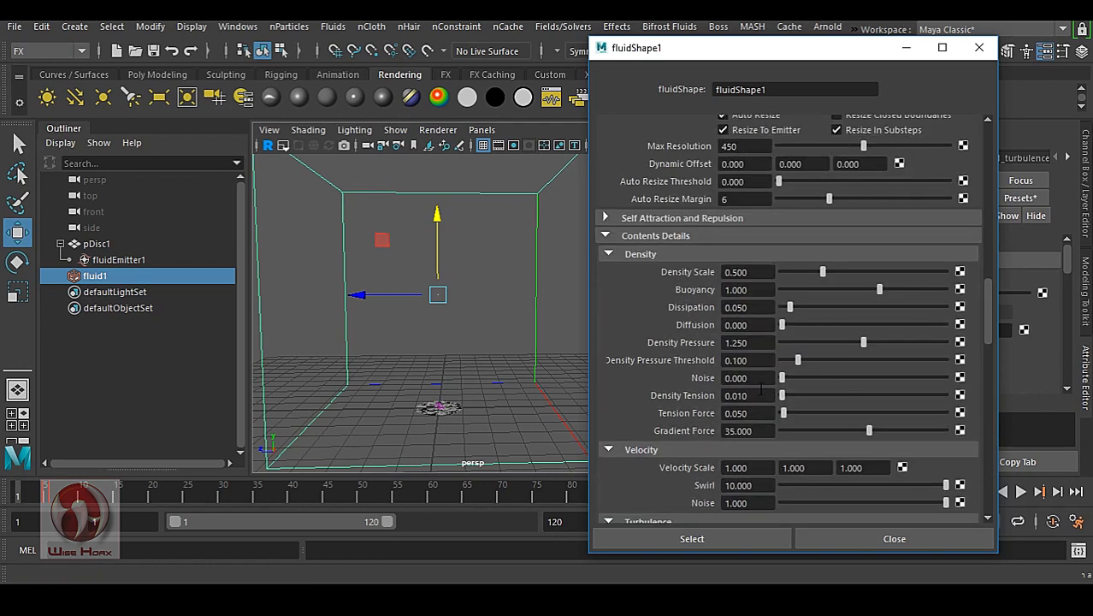
{"action": "scroll", "coordinate": [760, 389], "scroll_direction": "up", "scroll_amount": 7}
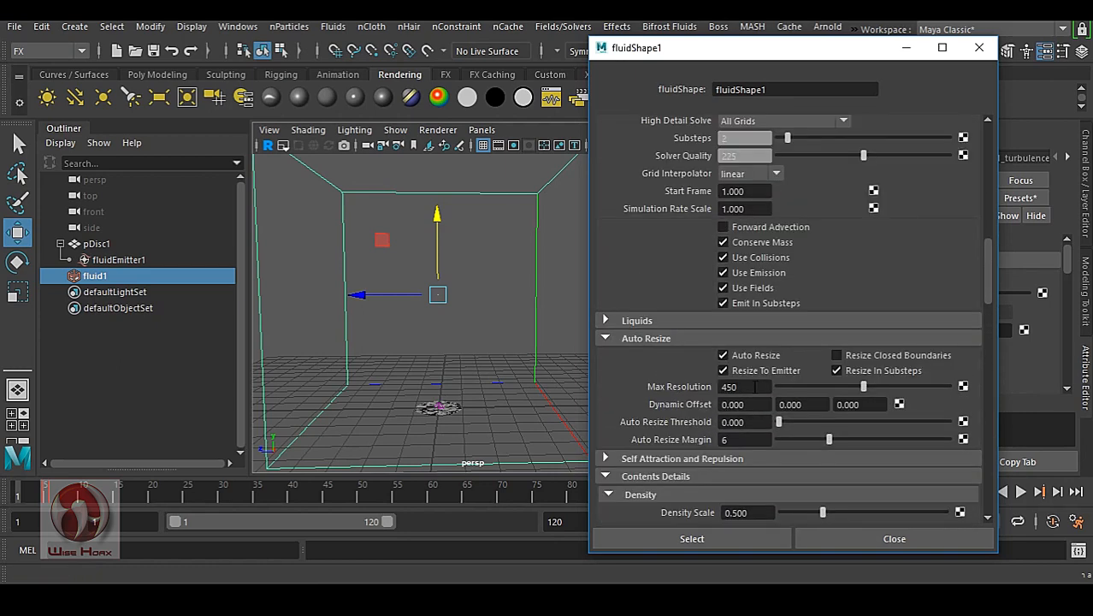
{"action": "scroll", "coordinate": [750, 387], "scroll_direction": "up", "scroll_amount": 12}
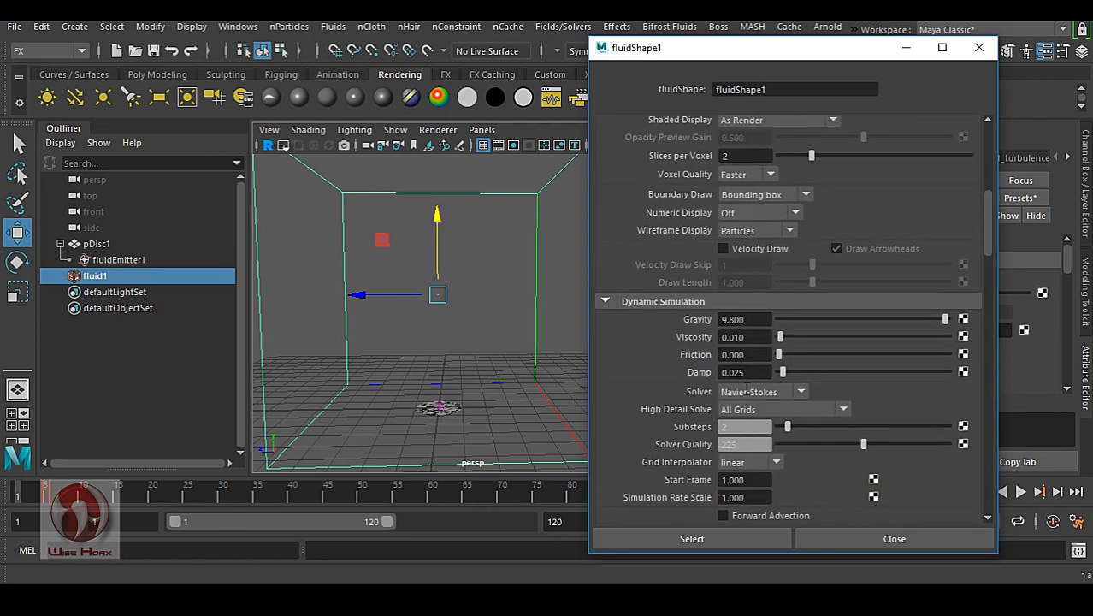
{"action": "scroll", "coordinate": [746, 388], "scroll_direction": "up", "scroll_amount": 9}
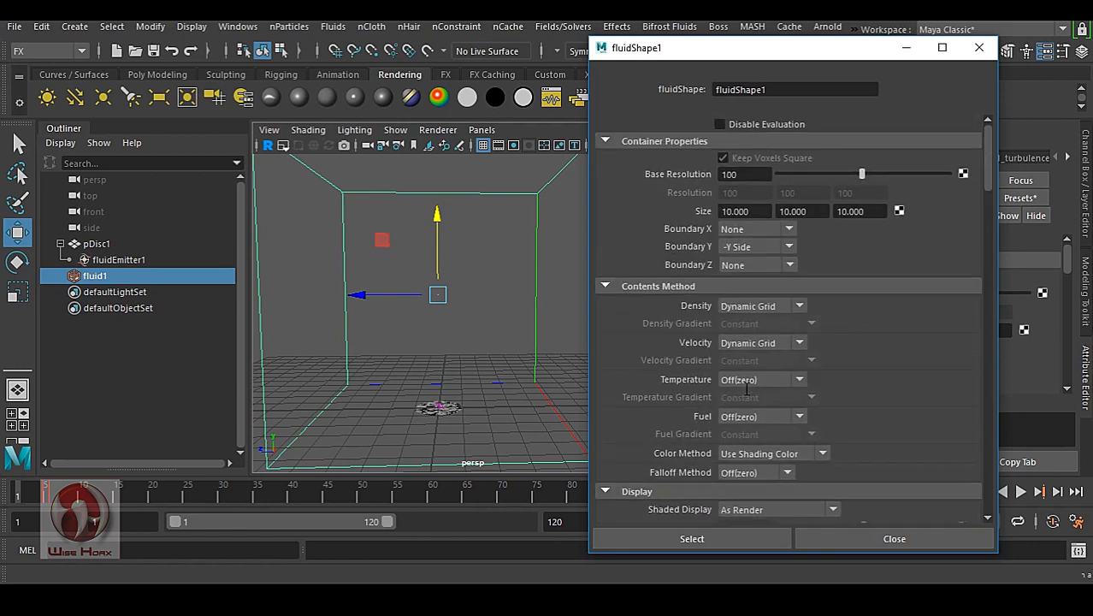
{"action": "left_click", "coordinate": [978, 47]}
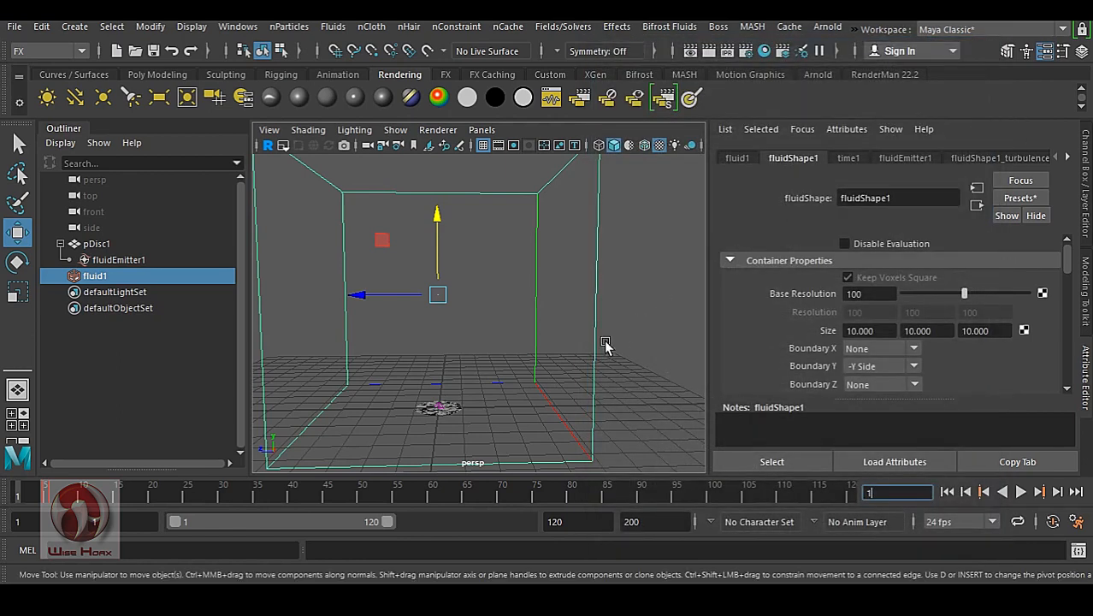
- Select the fluid container in the perspective view and add a Gravity field to it
{"action": "middle_click_drag", "start_coordinate": [611, 378], "coordinate": [662, 385], "text": "alt"}
{"action": "left_click_drag", "start_coordinate": [661, 385], "coordinate": [667, 372], "text": "alt"}
{"action": "right_click_drag", "start_coordinate": [667, 372], "coordinate": [607, 362], "text": "alt"}
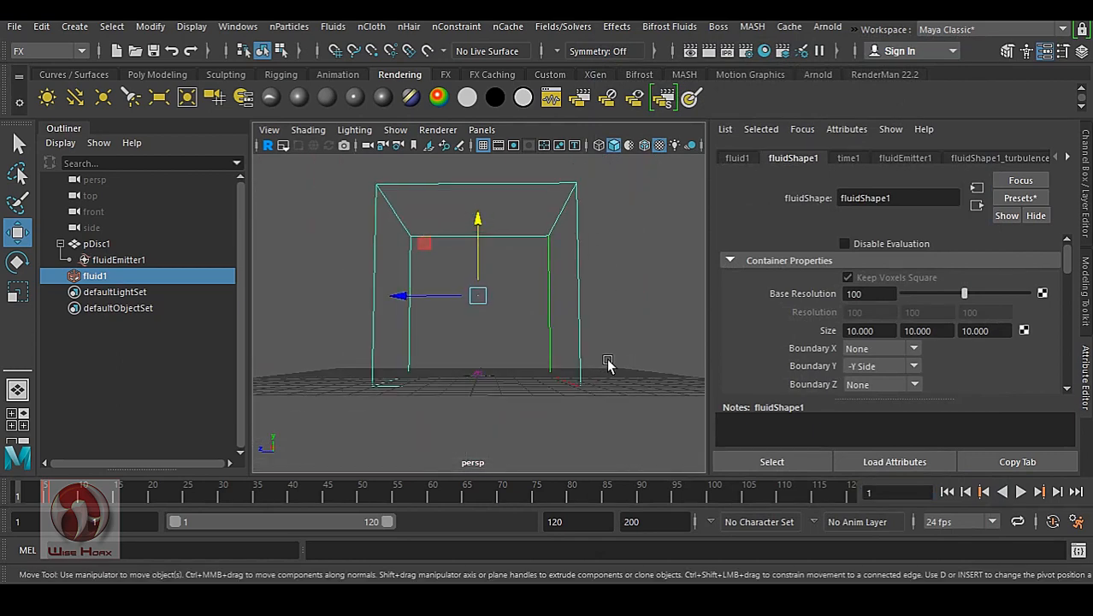
{"action": "middle_click_drag", "start_coordinate": [607, 362], "coordinate": [620, 374], "text": "alt"}
{"action": "left_click_drag", "start_coordinate": [620, 375], "coordinate": [625, 372], "text": "alt"}
{"action": "middle_click_drag", "start_coordinate": [625, 372], "coordinate": [626, 381], "text": "alt"}
{"action": "left_click_drag", "start_coordinate": [626, 381], "coordinate": [623, 381], "text": "alt"}
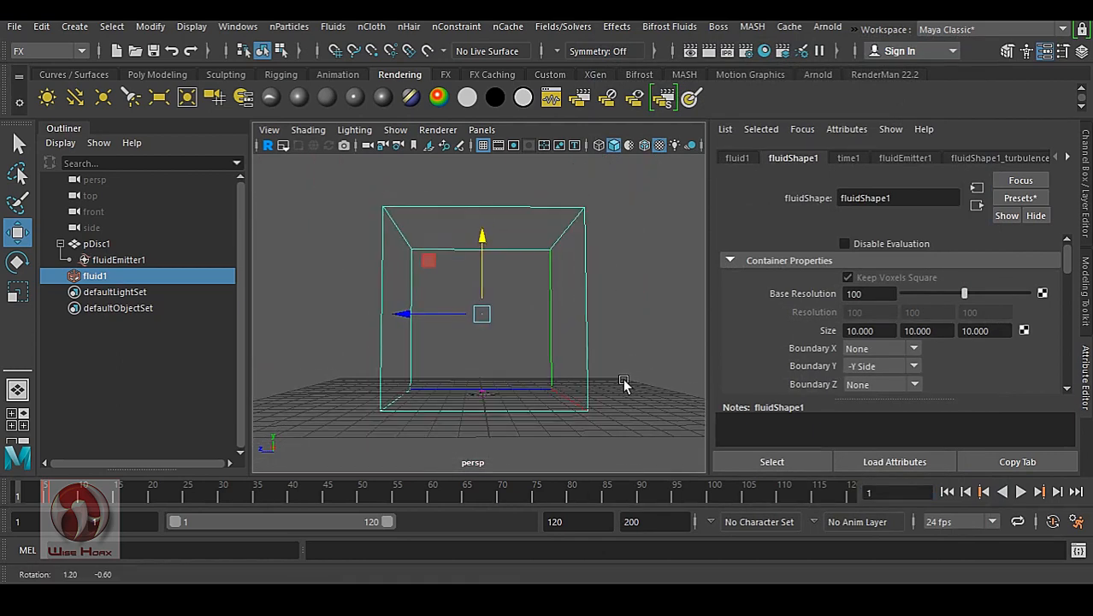
{"action": "left_click_drag", "start_coordinate": [553, 407], "coordinate": [551, 411], "text": "alt"}
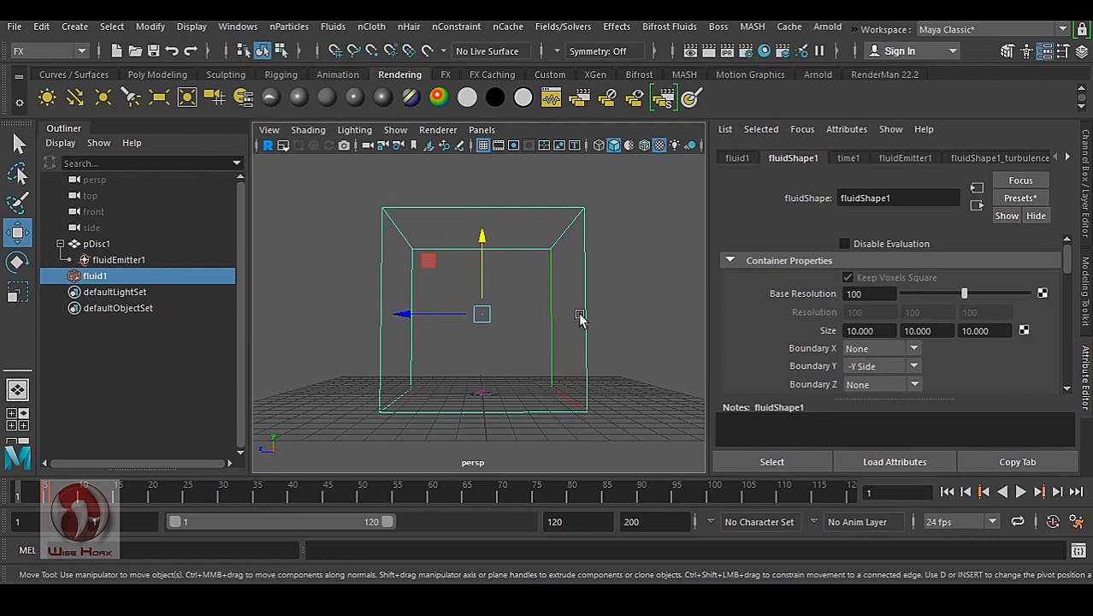
{"action": "left_click", "coordinate": [635, 378]}
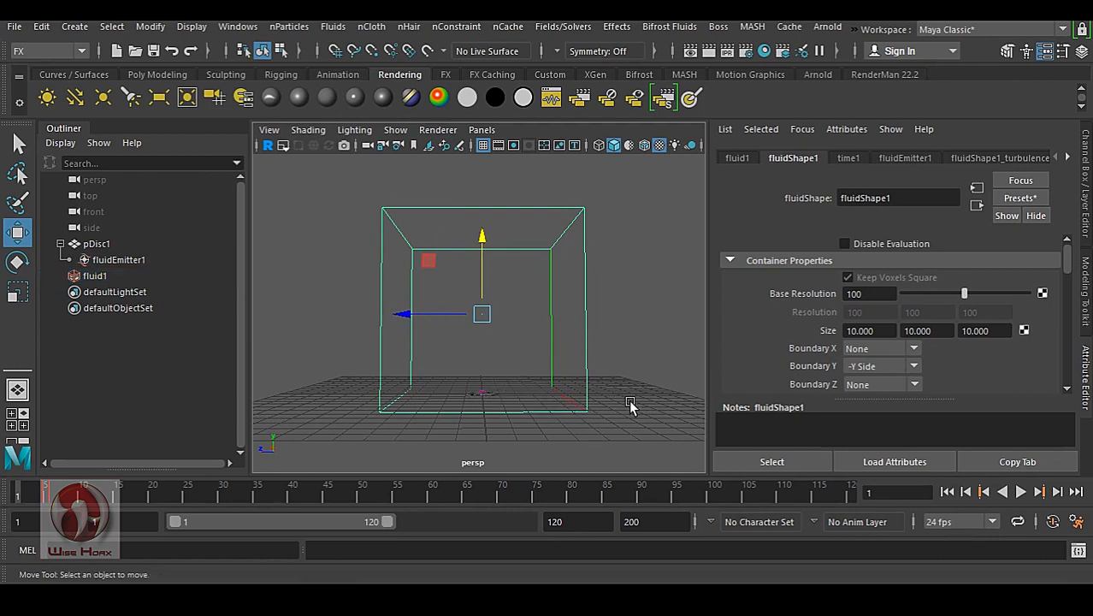
{"action": "left_click", "coordinate": [587, 347]}
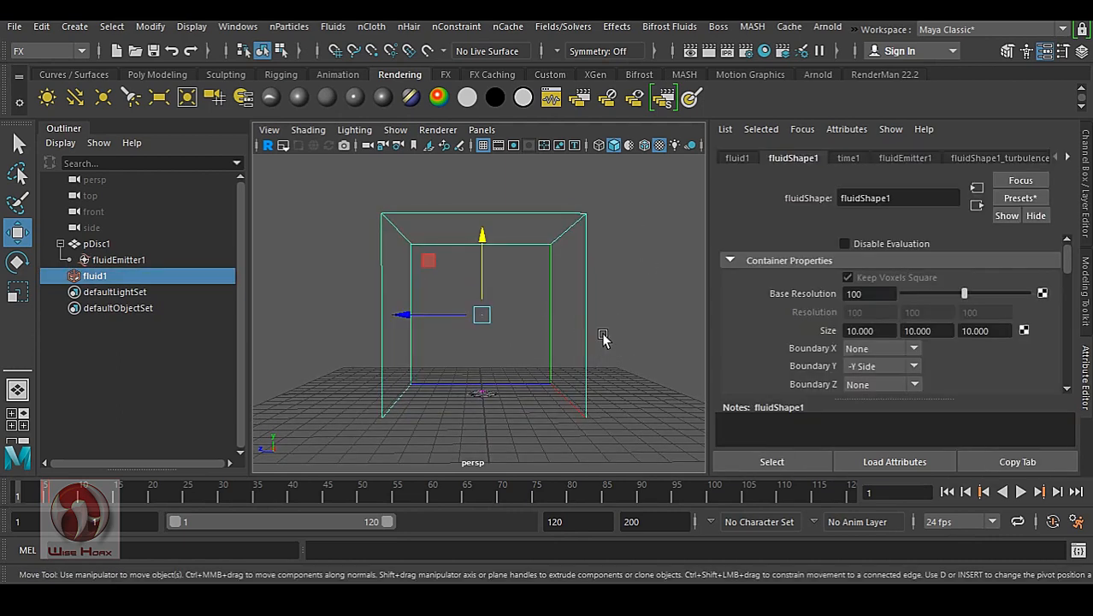
{"action": "left_click", "coordinate": [581, 29]}
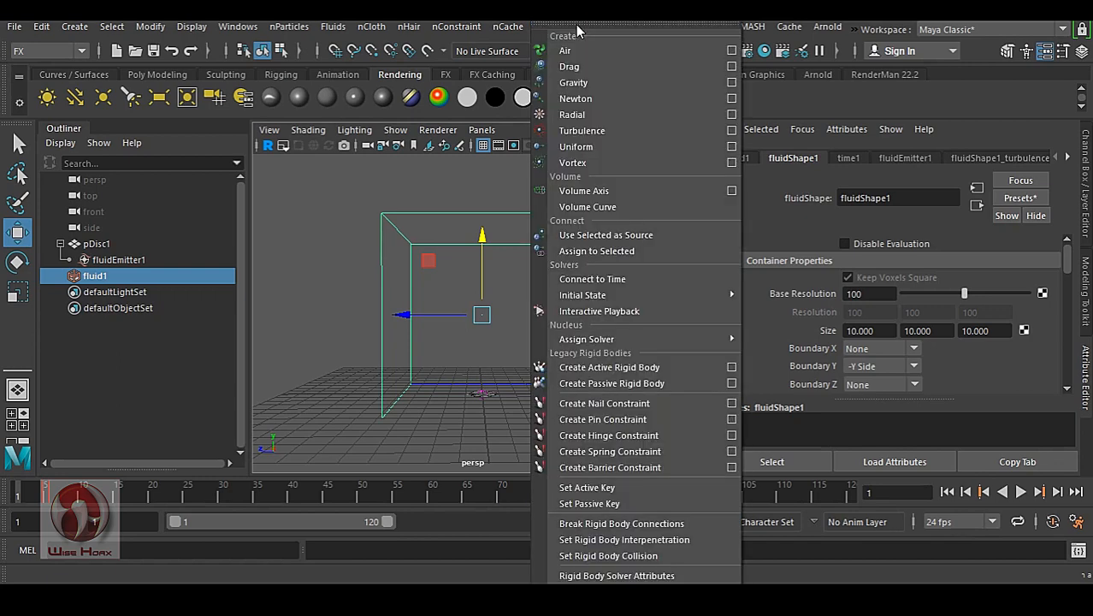
{"action": "left_click", "coordinate": [596, 81]}
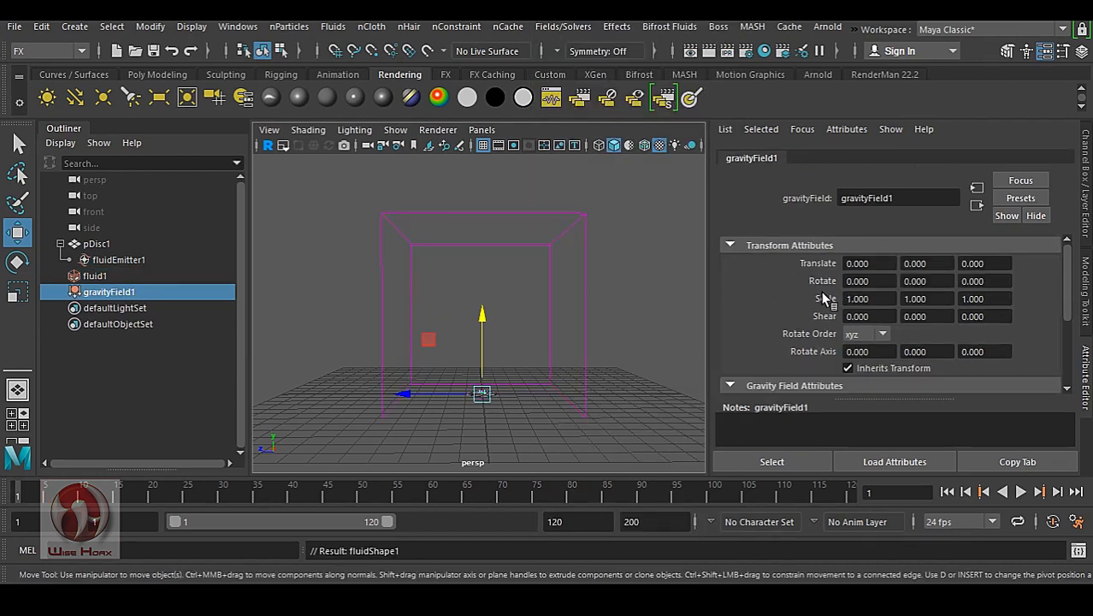
- Set the Magnitude of gravityField1 to 70
{"action": "scroll", "coordinate": [809, 290], "scroll_direction": "down", "scroll_amount": 3}
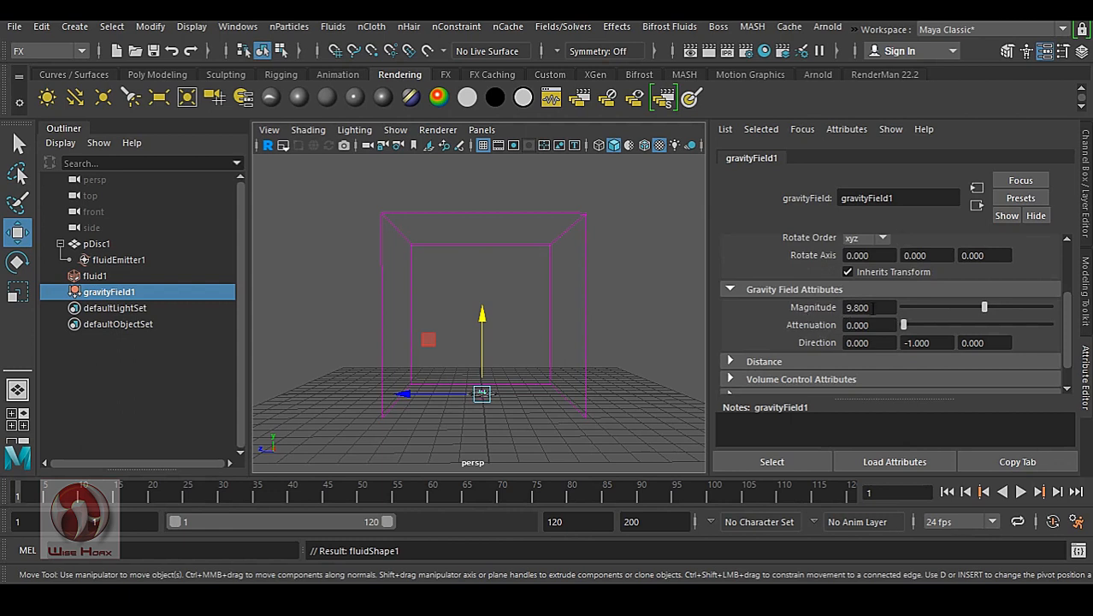
{"action": "left_click_drag", "start_coordinate": [870, 308], "coordinate": [823, 308]}
{"action": "type", "text": "70"}
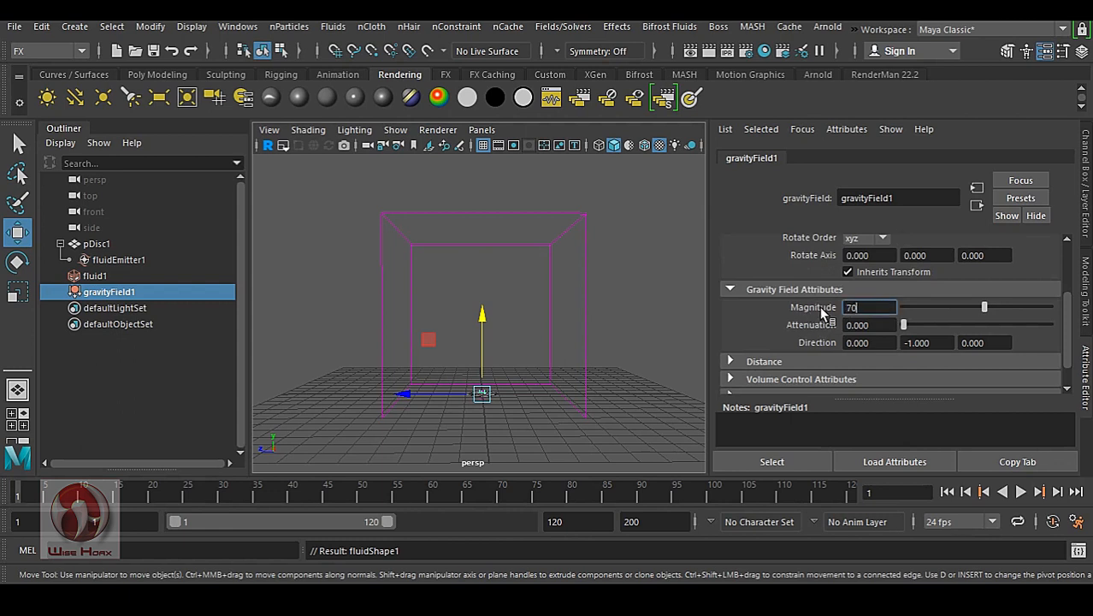
{"action": "key", "text": "Return"}
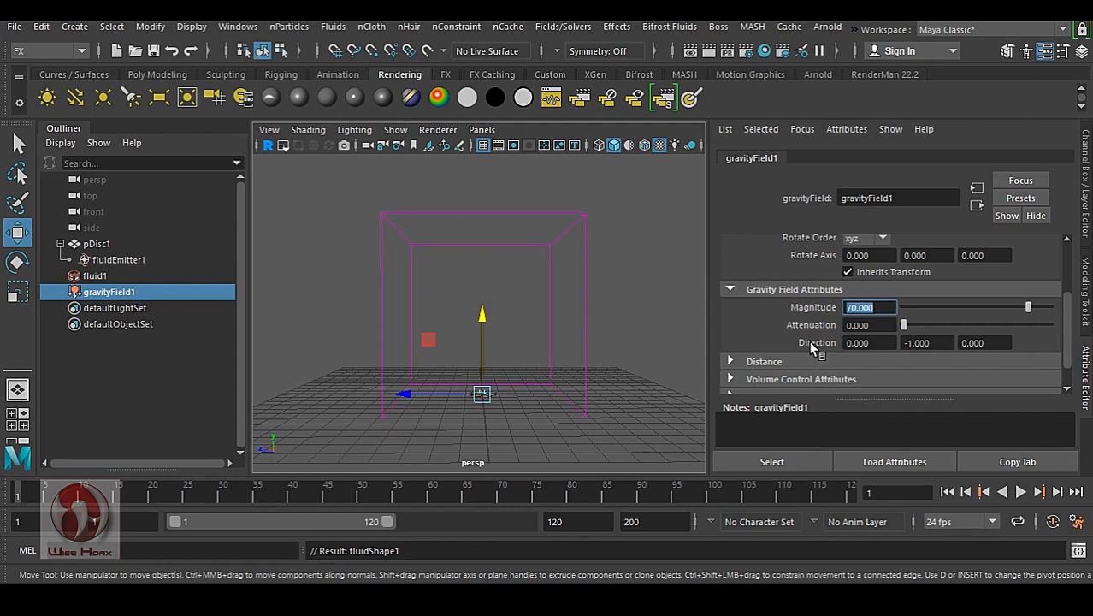
- Point gravityField1 upward by setting the Y value of its Direction to 1
{"action": "left_click", "coordinate": [885, 343]}
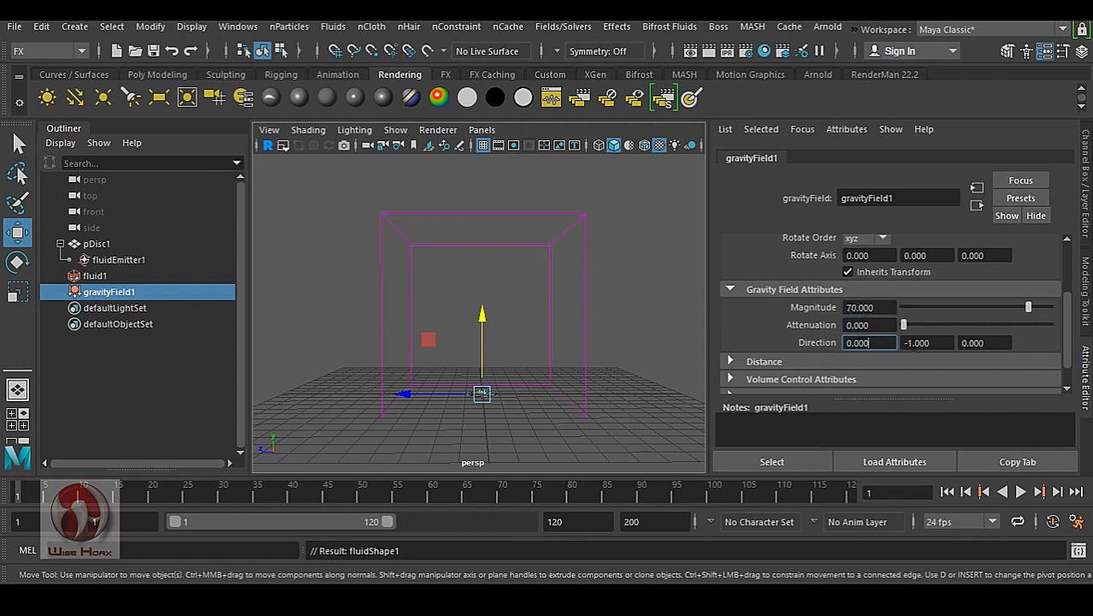
{"action": "left_click", "coordinate": [922, 343]}
{"action": "left_click", "coordinate": [964, 343]}
{"action": "key", "text": "shift+Tab"}
{"action": "type", "text": "1"}
{"action": "key", "text": "Return"}
{"action": "left_click", "coordinate": [923, 341]}
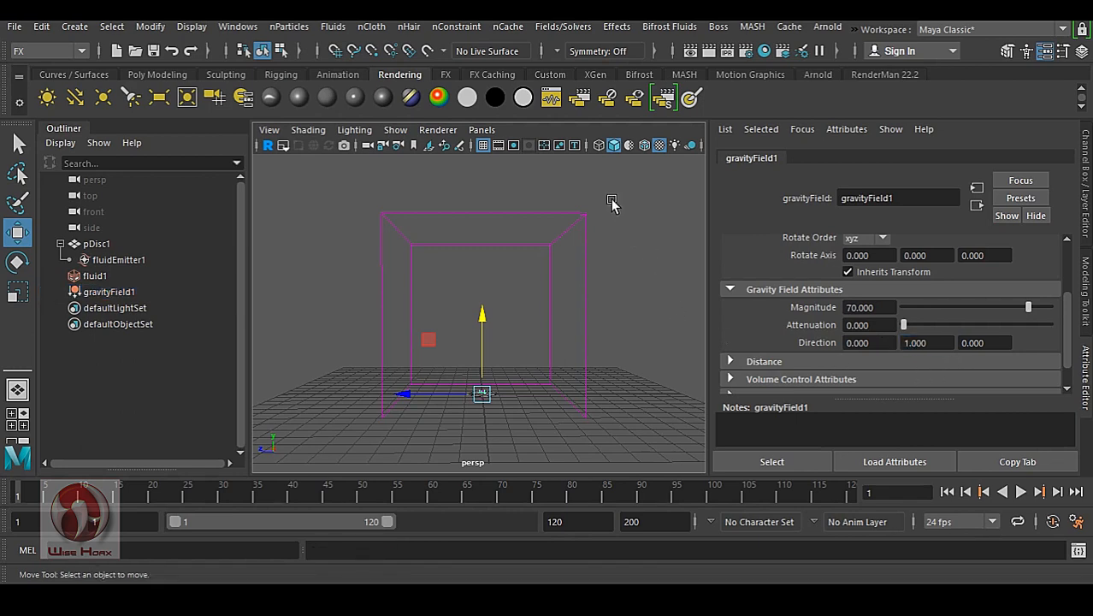
- Add a second Gravity field to the fluid container and set its Magnitude to 70
{"action": "left_click", "coordinate": [581, 225]}
{"action": "left_click", "coordinate": [563, 27]}
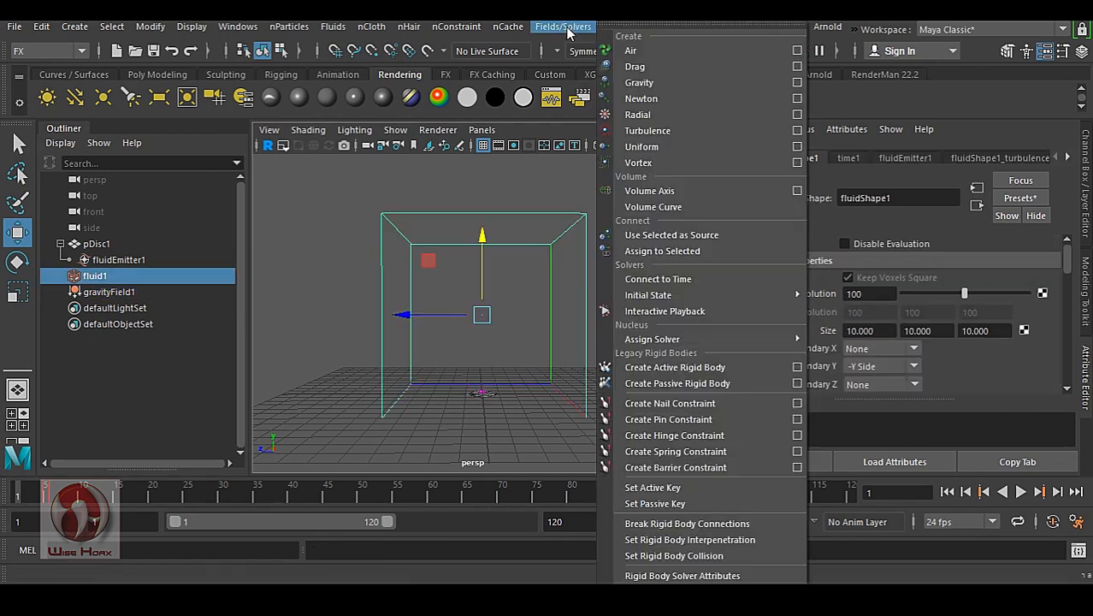
{"action": "left_click", "coordinate": [638, 85]}
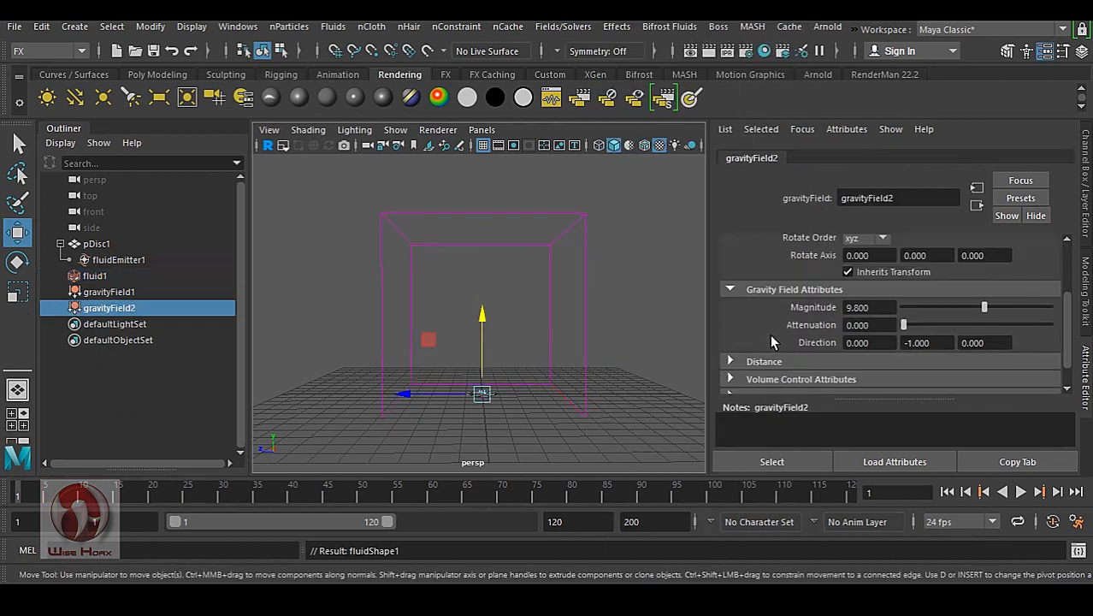
{"action": "left_click_drag", "start_coordinate": [874, 311], "coordinate": [778, 308]}
{"action": "type", "text": "70"}
{"action": "key", "text": "Return"}
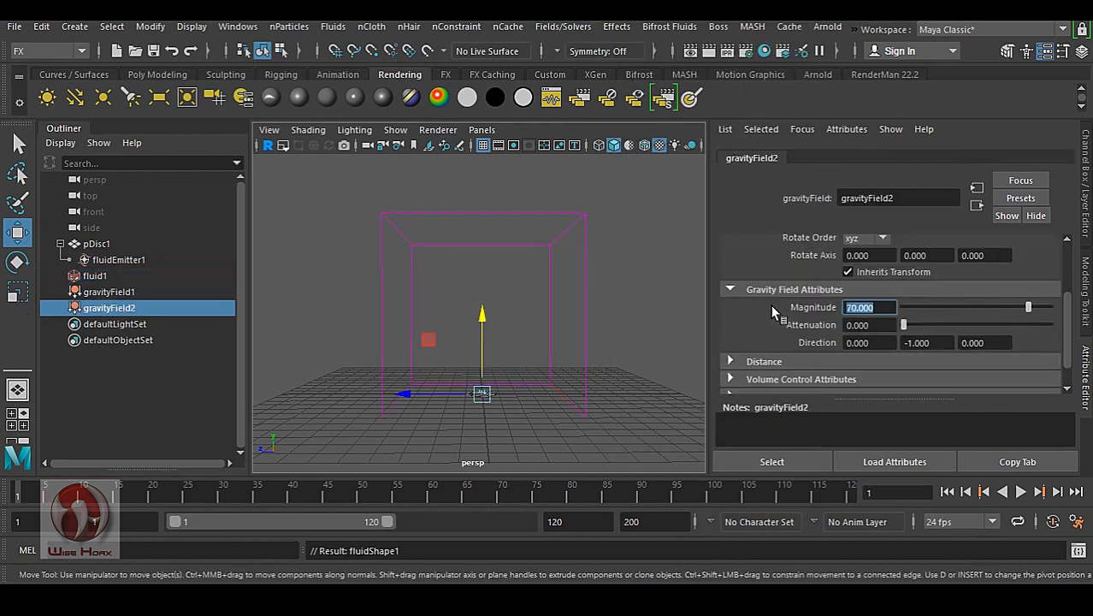
- Set the Direction of gravityField2 to 0 in Y and -1 in Z, and deselect the field
{"action": "left_click", "coordinate": [945, 343]}
{"action": "type", "text": "0"}
{"action": "key", "text": "Return"}
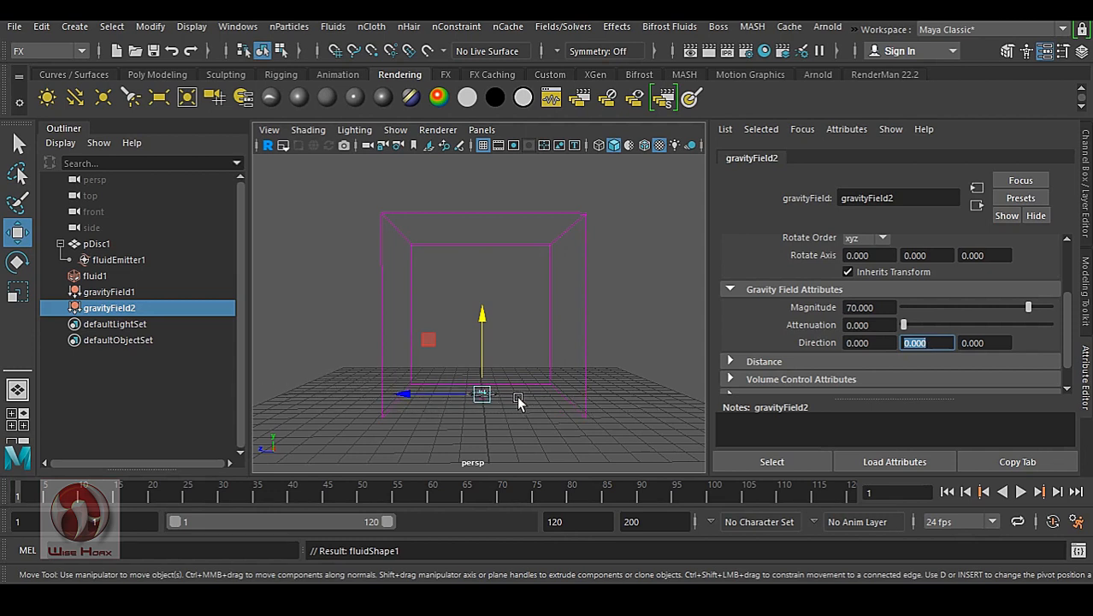
{"action": "left_click", "coordinate": [876, 342]}
{"action": "left_click", "coordinate": [917, 343]}
{"action": "left_click", "coordinate": [997, 342]}
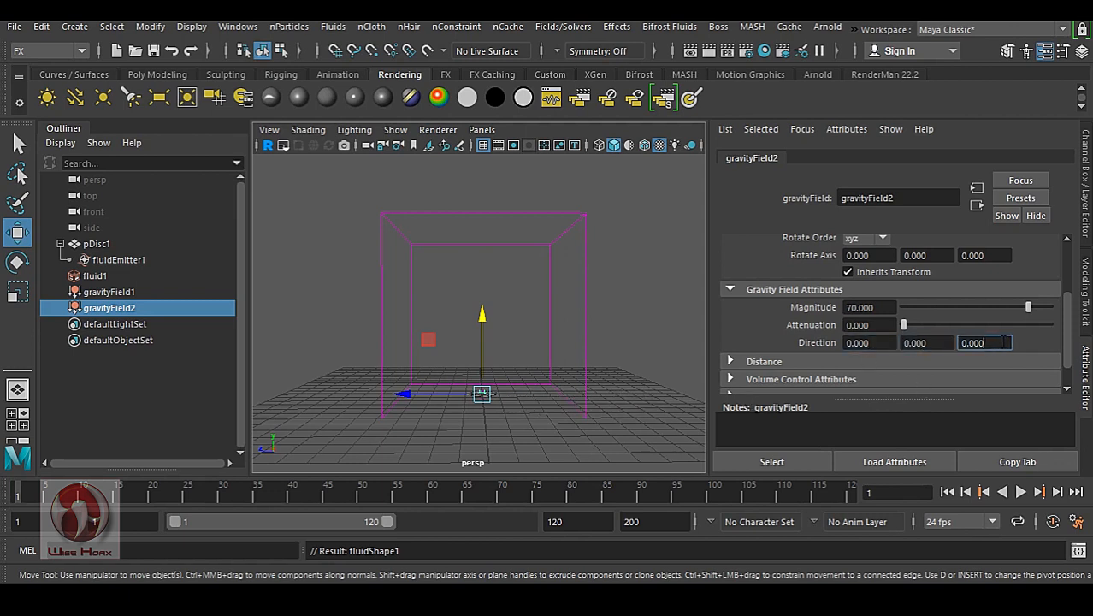
{"action": "left_click_drag", "start_coordinate": [1002, 342], "coordinate": [949, 346]}
{"action": "type", "text": "-1"}
{"action": "key", "text": "Return"}
{"action": "middle_click_drag", "start_coordinate": [622, 362], "coordinate": [616, 368], "text": "alt"}
{"action": "left_click", "coordinate": [626, 340]}
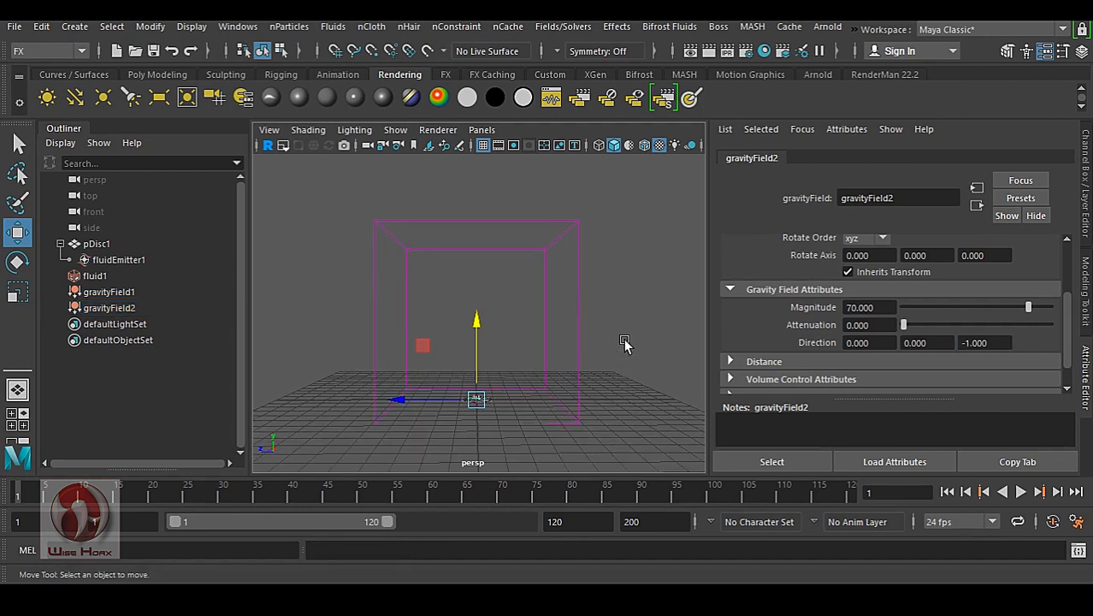
- Hide the grid in the perspective view and change its background to solid black
{"action": "left_click_drag", "start_coordinate": [606, 278], "coordinate": [578, 293]}
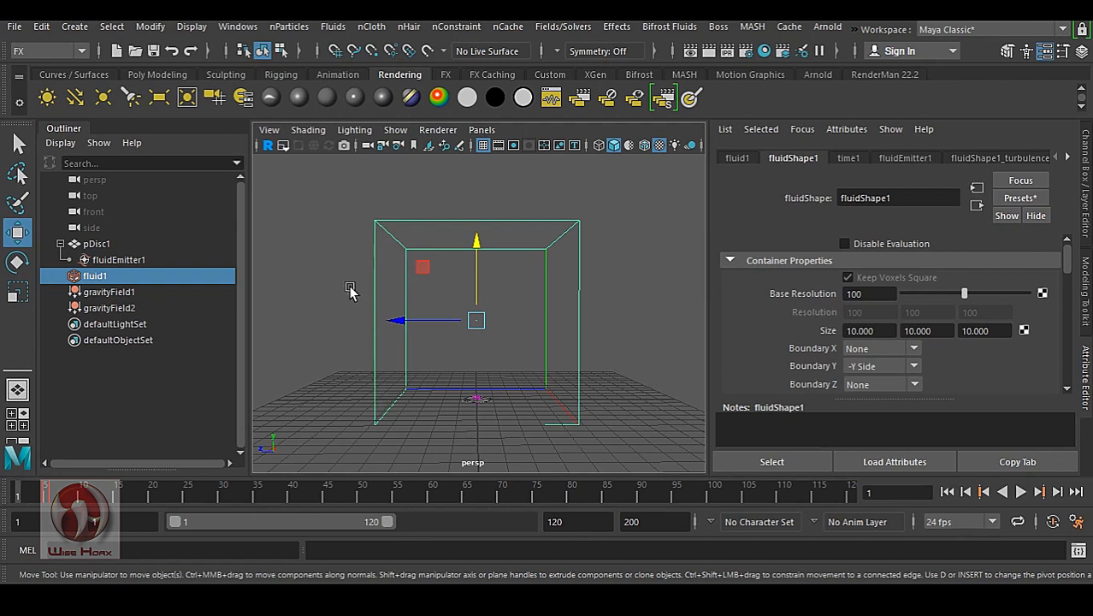
{"action": "left_click", "coordinate": [483, 147]}
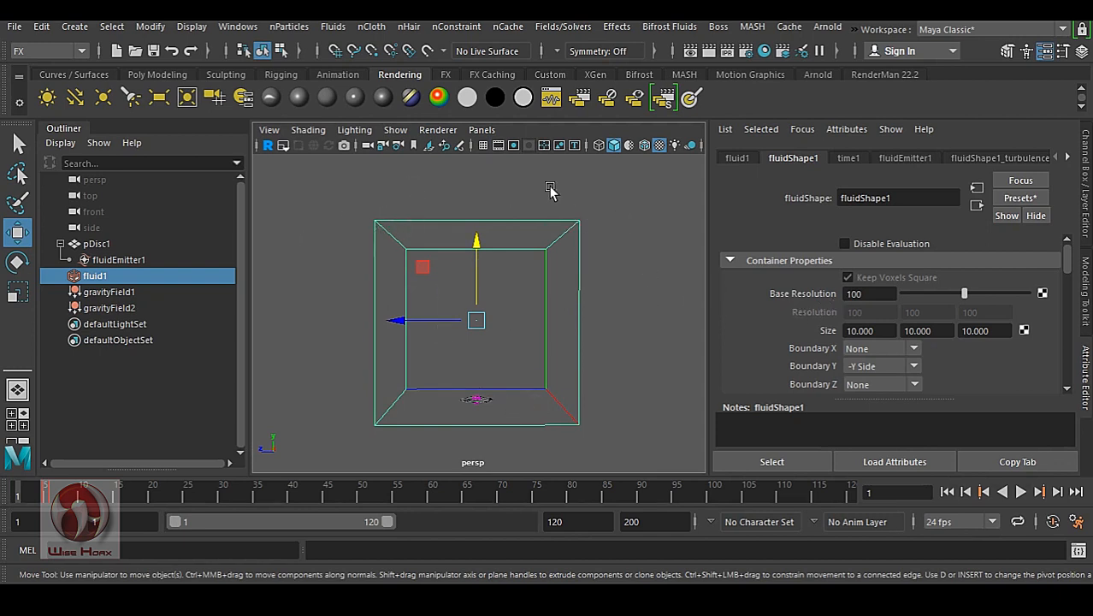
{"action": "key", "text": "alt+b"}
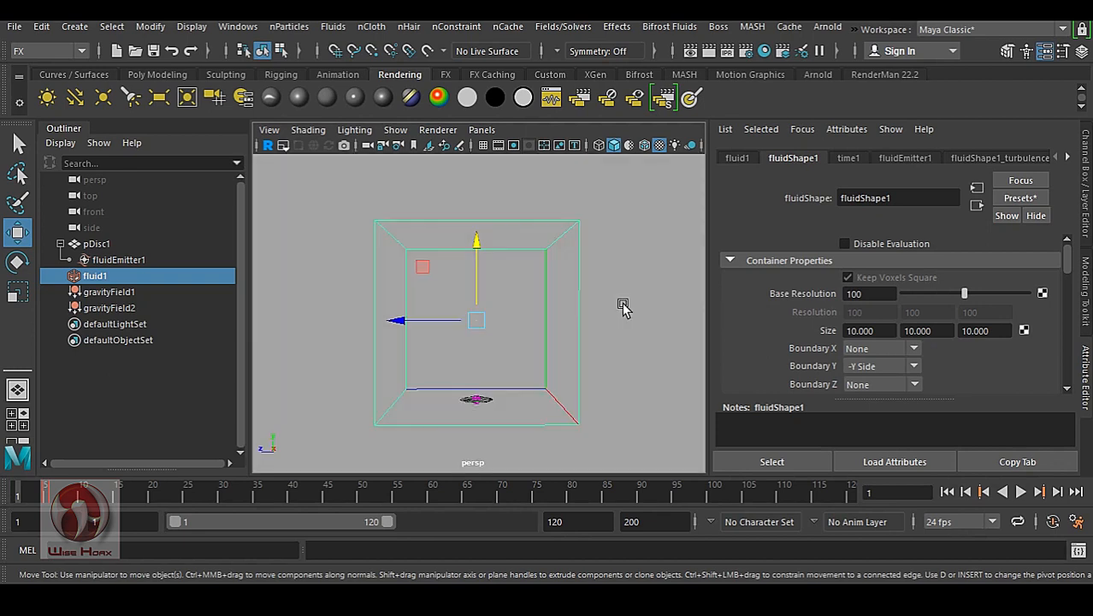
{"action": "key", "text": "alt+b"}
{"action": "key", "text": "alt+b"}
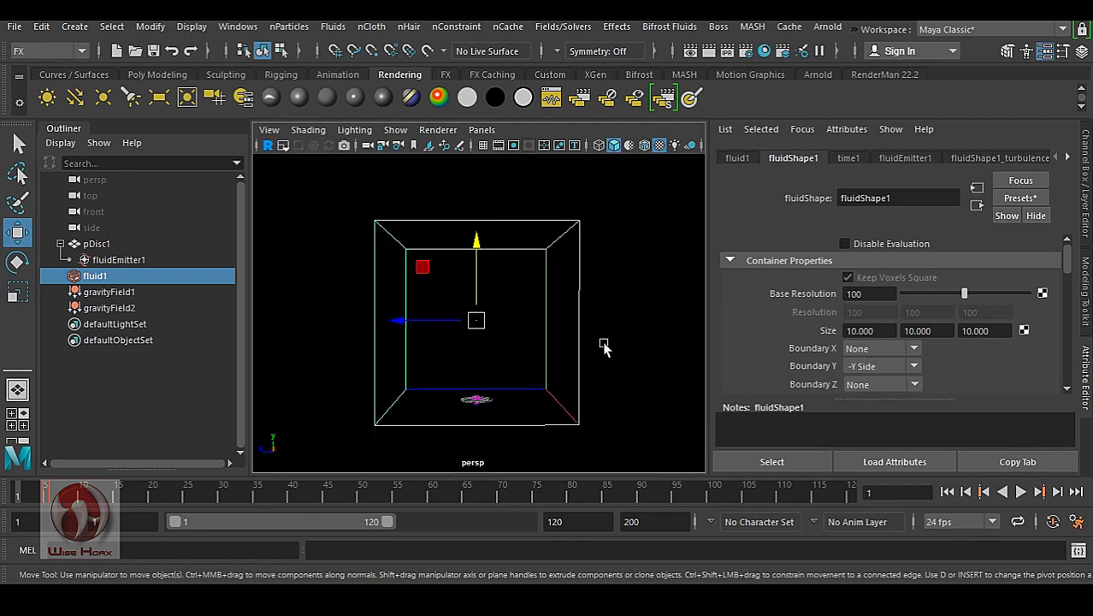
- Hide every scene object except the fluid1 container, including the disc and both gravity fields
{"action": "left_click", "coordinate": [111, 395]}
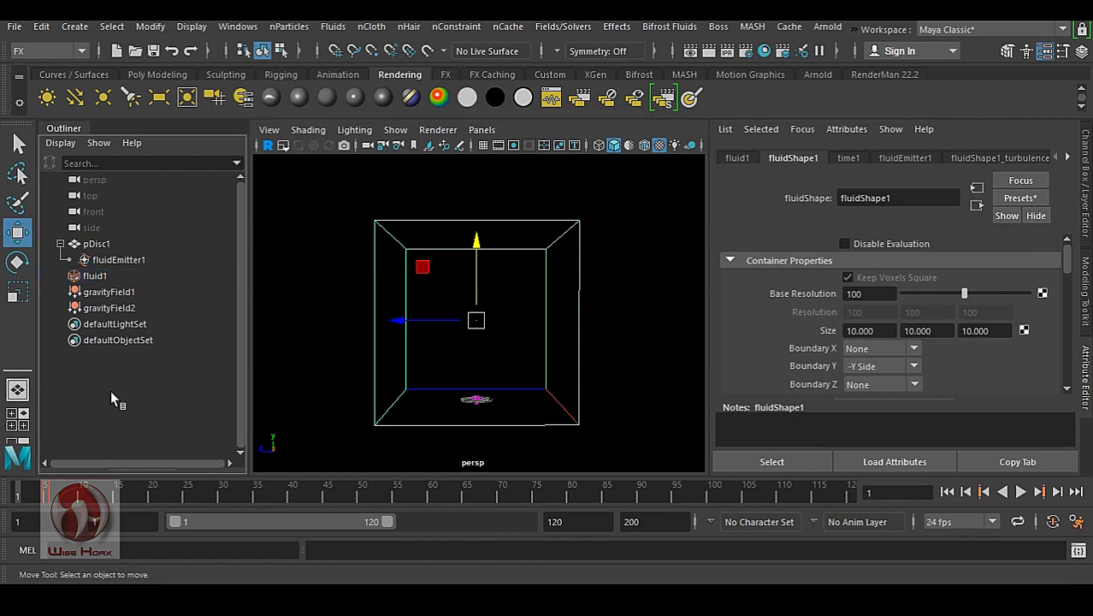
{"action": "left_click", "coordinate": [94, 278]}
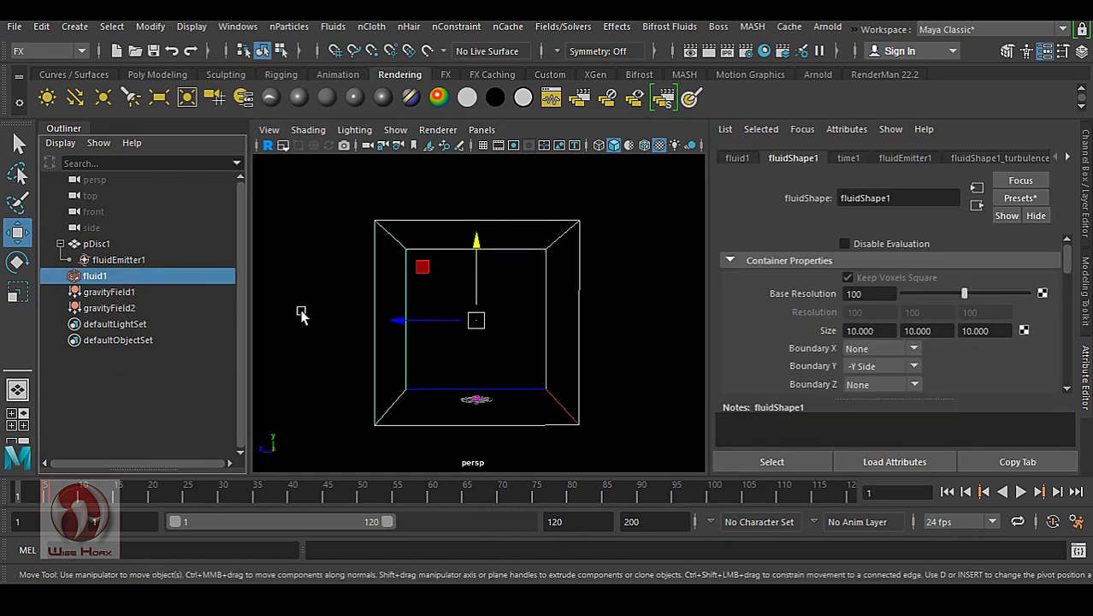
{"action": "key", "text": "alt+h"}
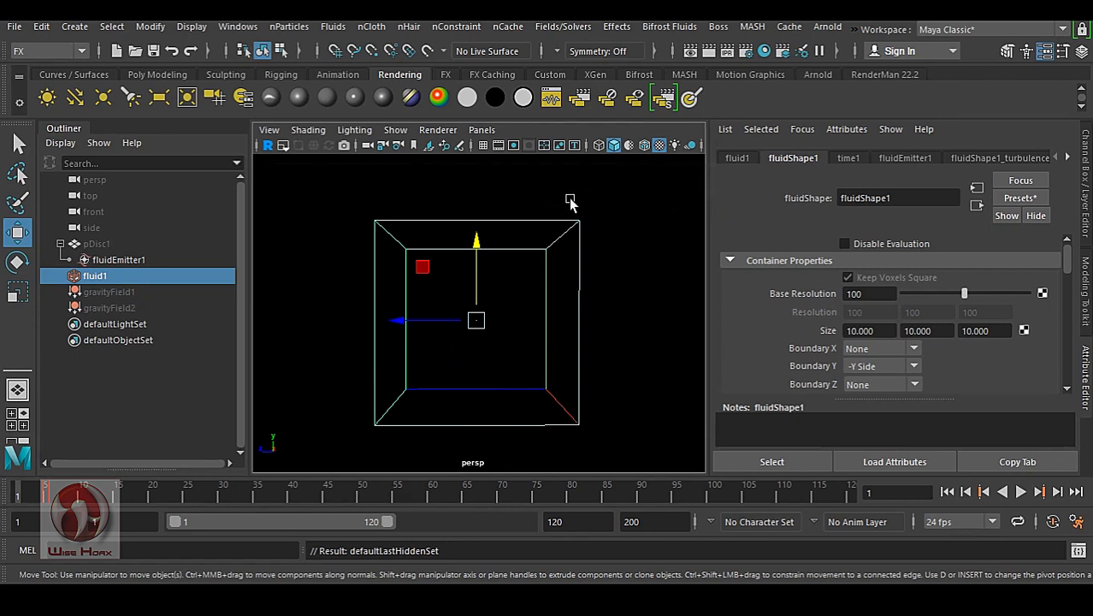
- Set the fluid container's Boundary Draw to None in its Display attributes and deselect the container
{"action": "middle_click_drag", "start_coordinate": [455, 388], "coordinate": [451, 385], "text": "alt"}
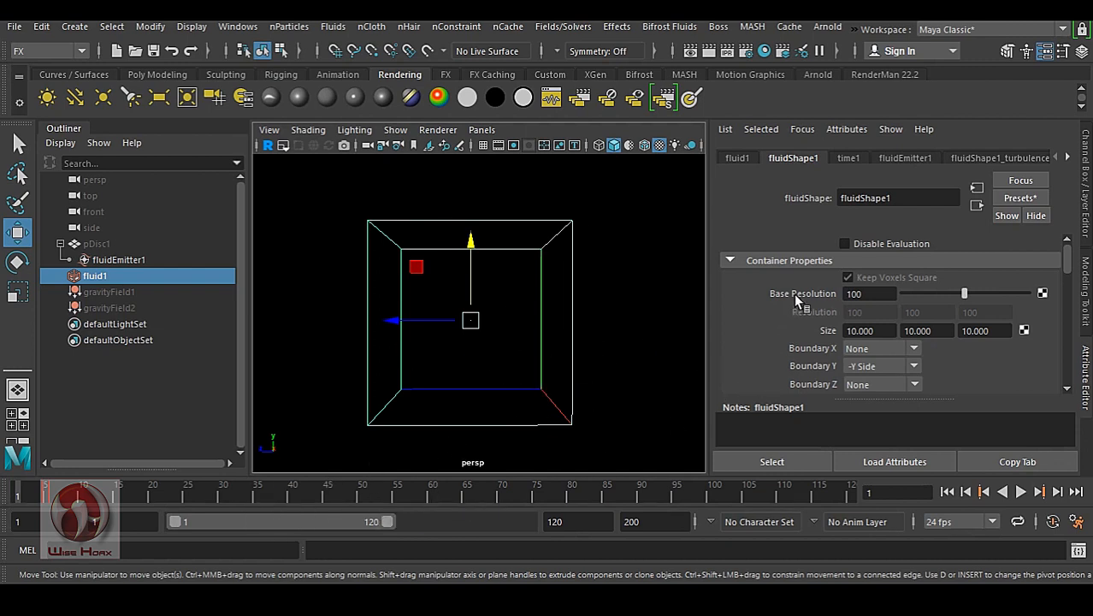
{"action": "scroll", "coordinate": [794, 295], "scroll_direction": "down", "scroll_amount": 6}
{"action": "scroll", "coordinate": [795, 297], "scroll_direction": "down", "scroll_amount": 8}
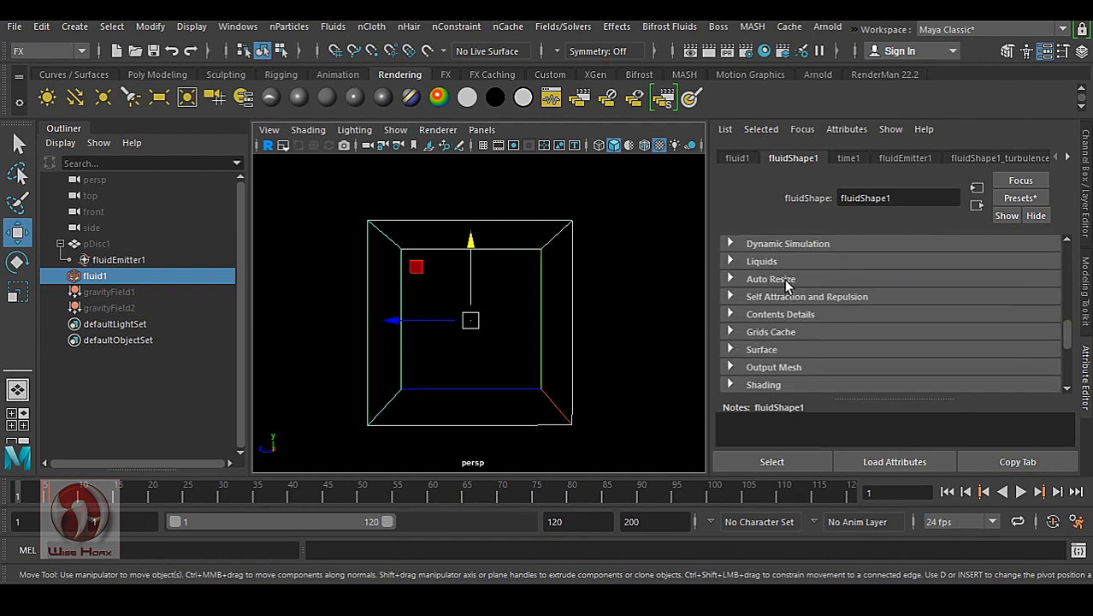
{"action": "scroll", "coordinate": [787, 284], "scroll_direction": "up", "scroll_amount": 1}
{"action": "left_click", "coordinate": [772, 275]}
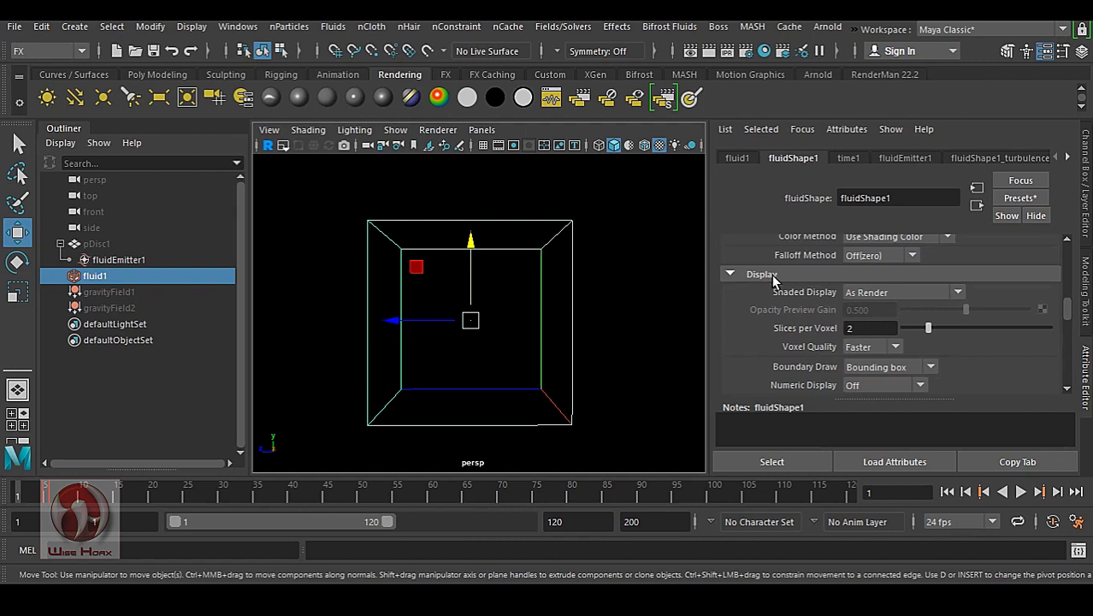
{"action": "scroll", "coordinate": [777, 283], "scroll_direction": "down", "scroll_amount": 5}
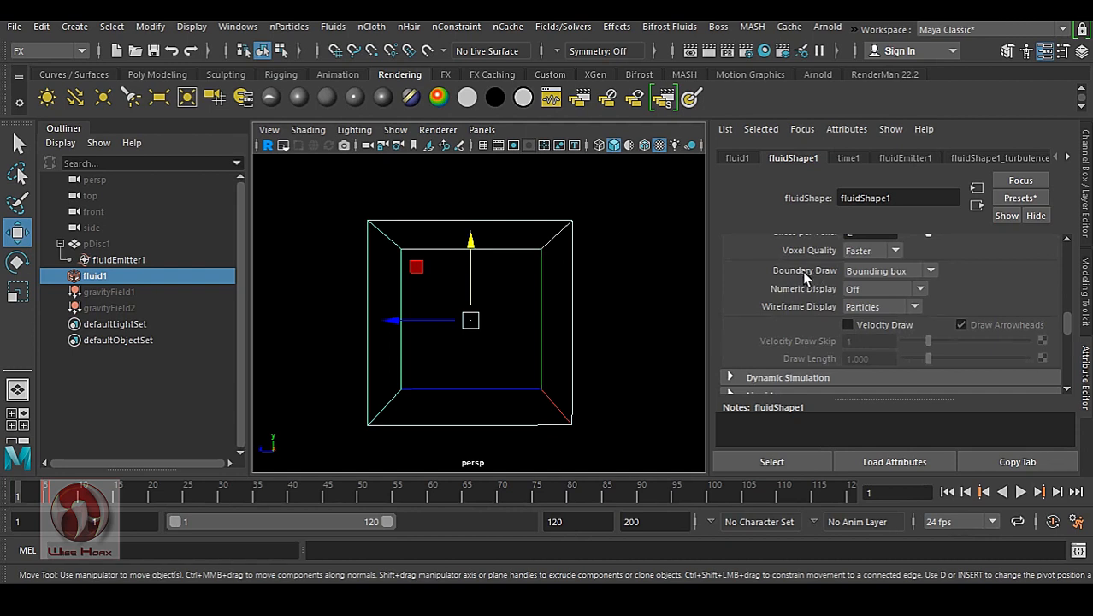
{"action": "left_click", "coordinate": [869, 271]}
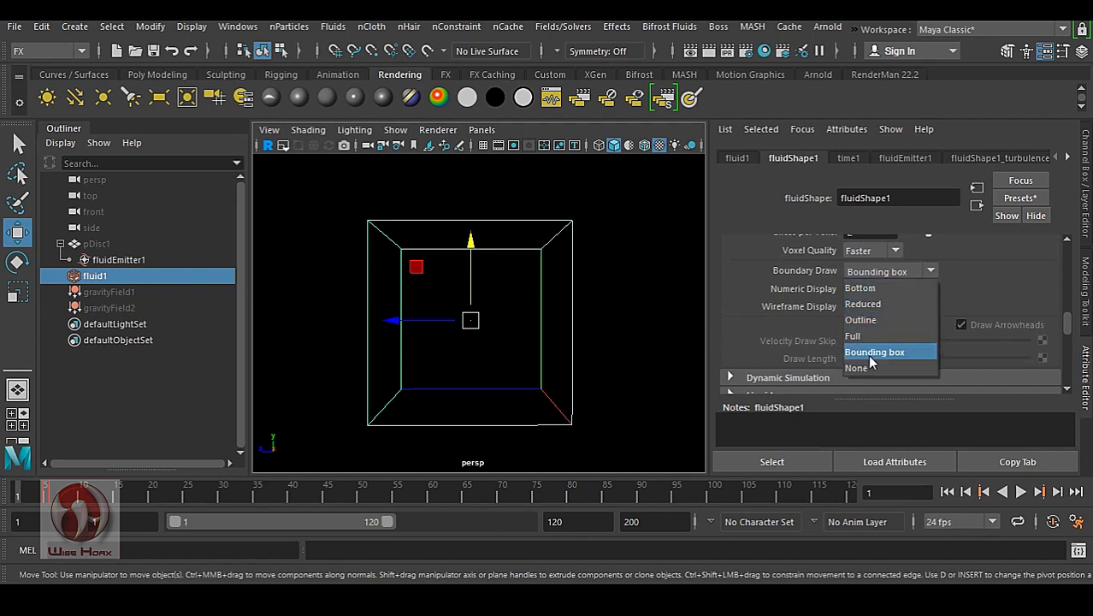
{"action": "left_click", "coordinate": [858, 368]}
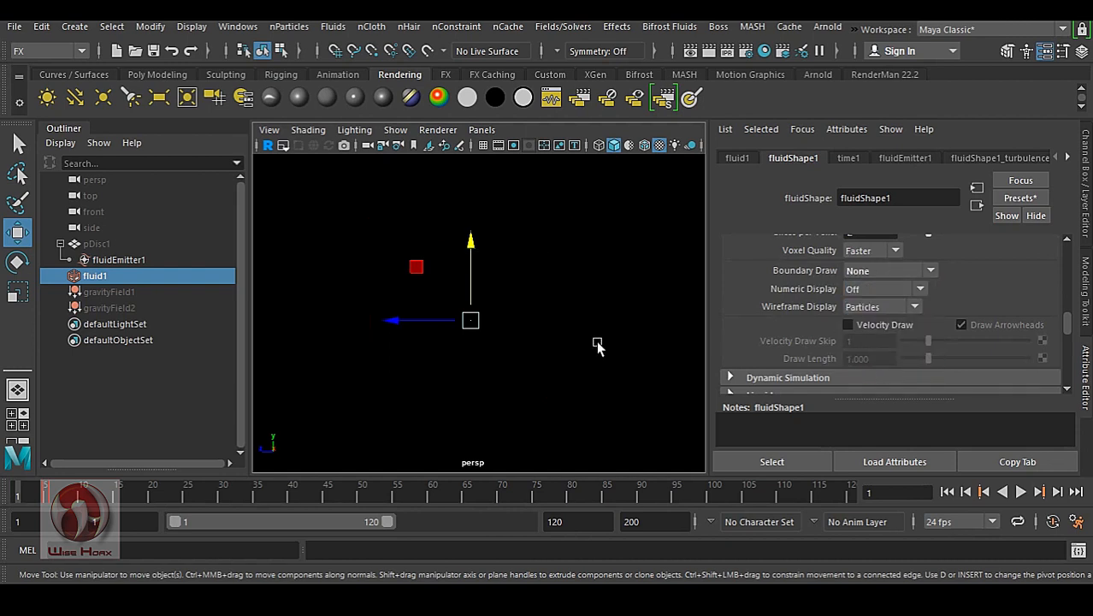
{"action": "left_click", "coordinate": [316, 227]}
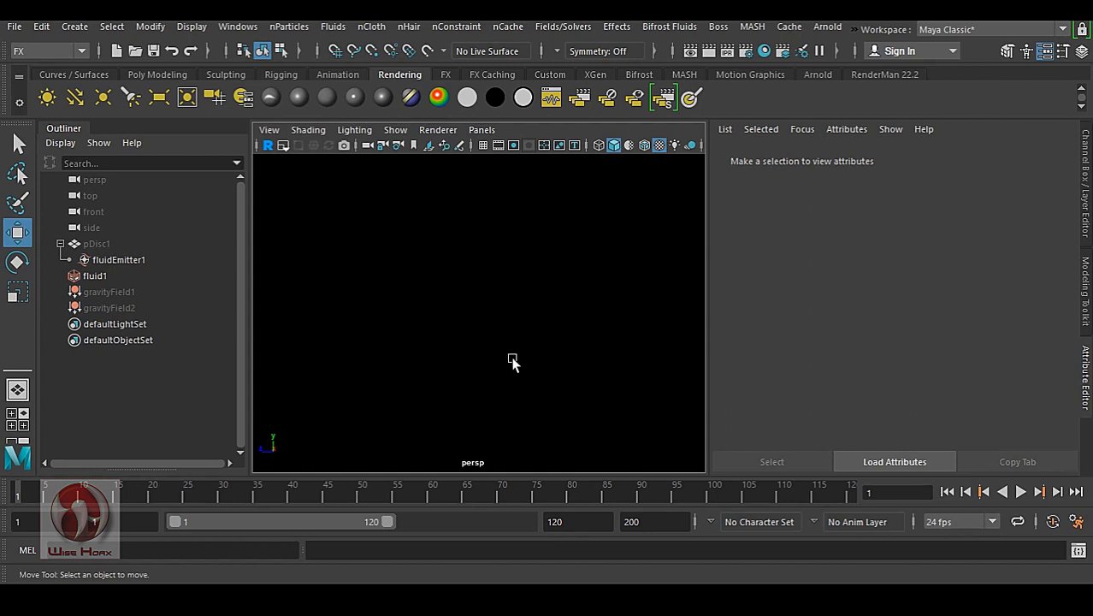
- Select fluid1, open the options for creating a new Maya Fluid cache, and enlarge the options window
{"action": "left_click", "coordinate": [93, 276]}
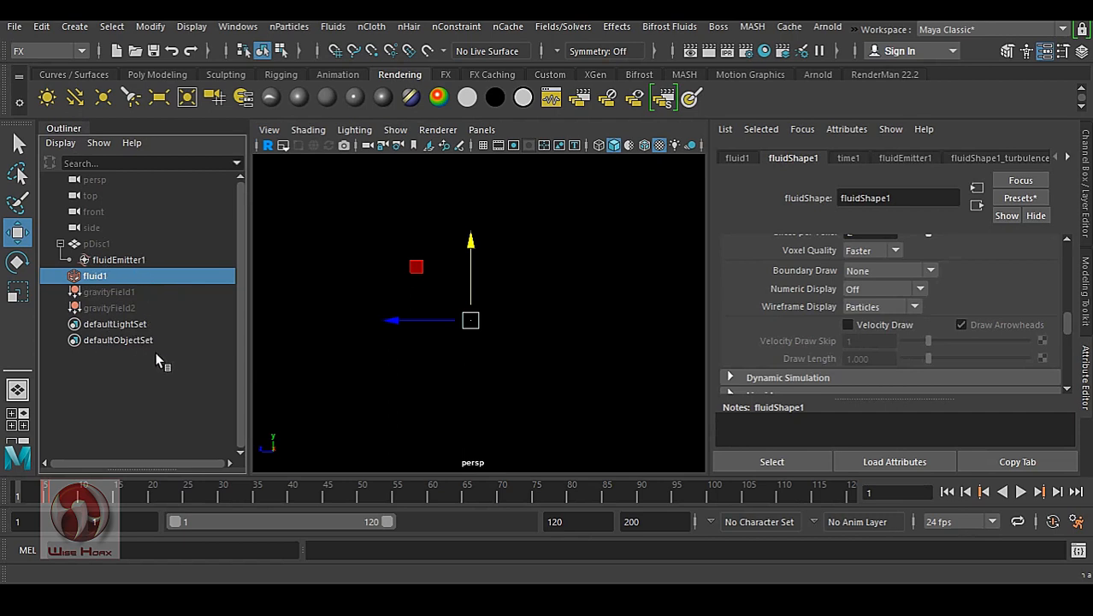
{"action": "middle_click_drag", "start_coordinate": [450, 334], "coordinate": [438, 359], "text": "alt"}
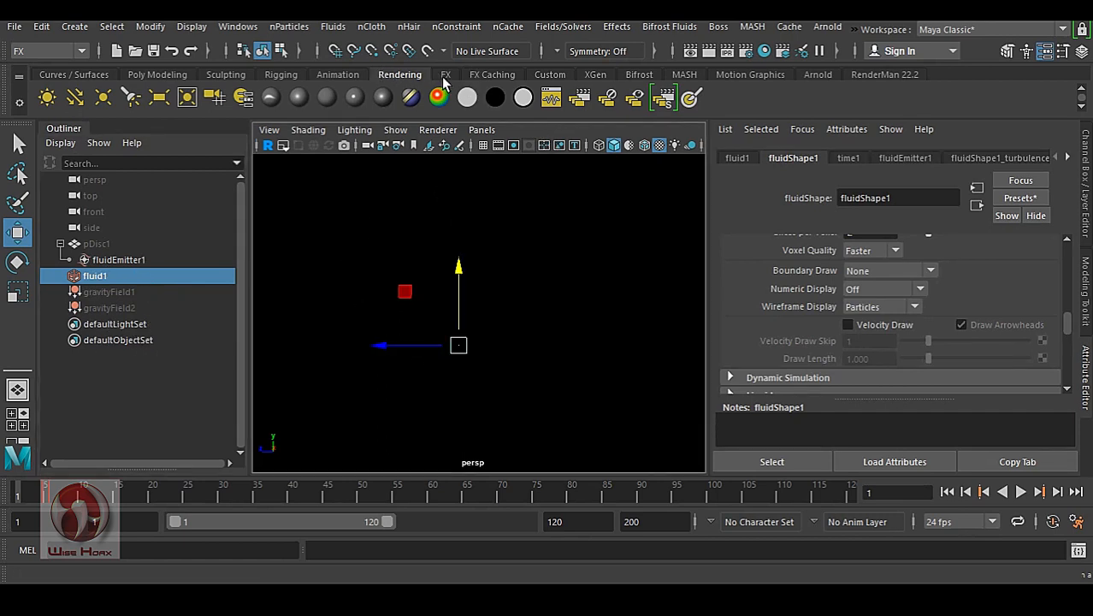
{"action": "left_click", "coordinate": [493, 74]}
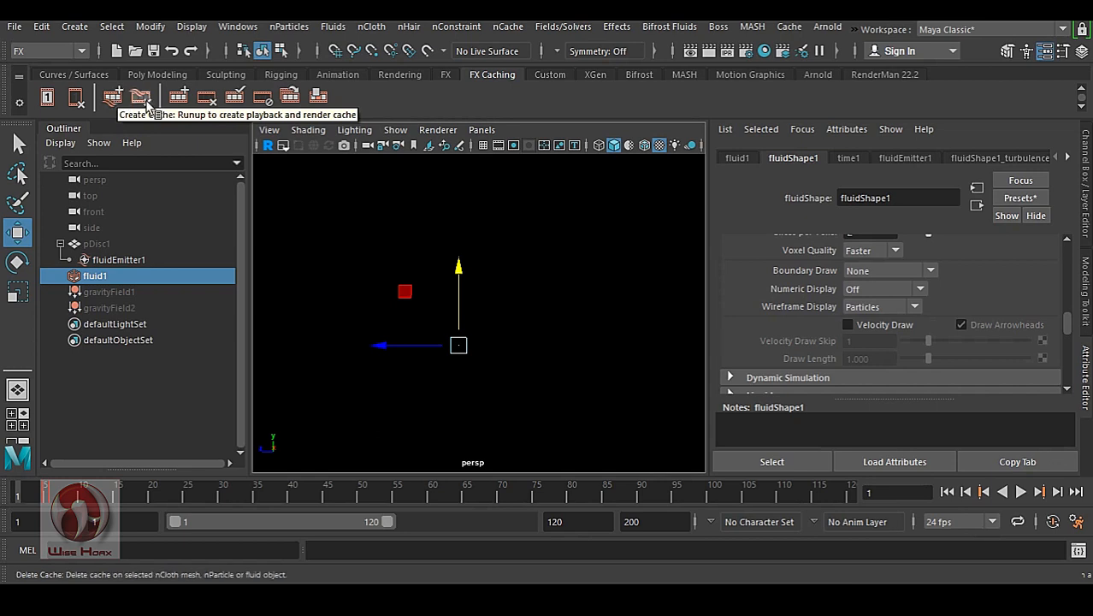
{"action": "left_click", "coordinate": [508, 28]}
{"action": "mouse_move", "coordinate": [555, 66]}
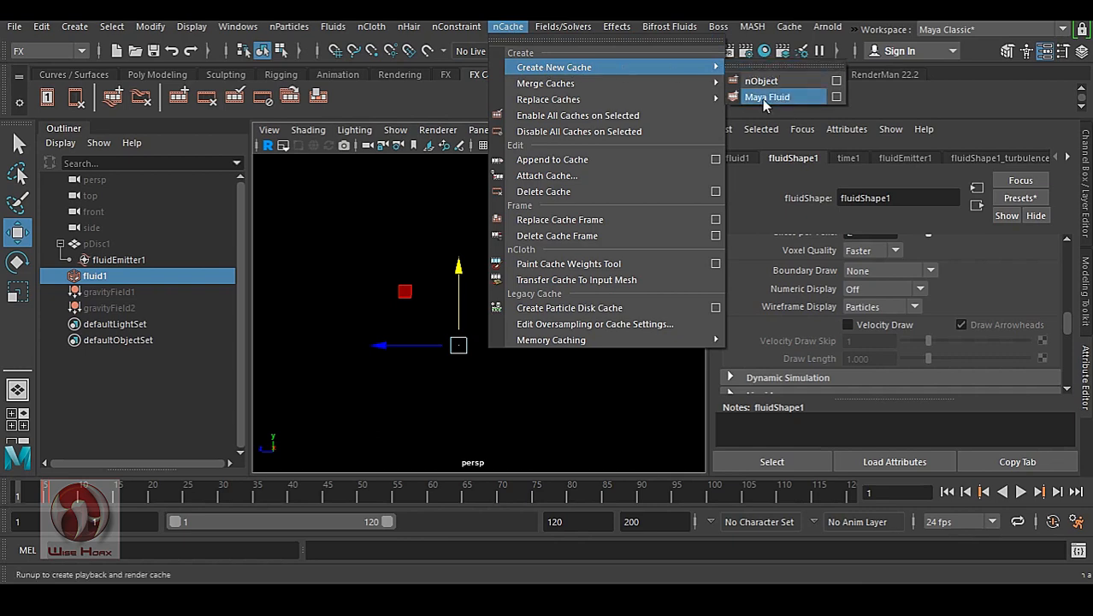
{"action": "left_click", "coordinate": [837, 97]}
{"action": "left_click", "coordinate": [331, 164]}
{"action": "left_click", "coordinate": [340, 191]}
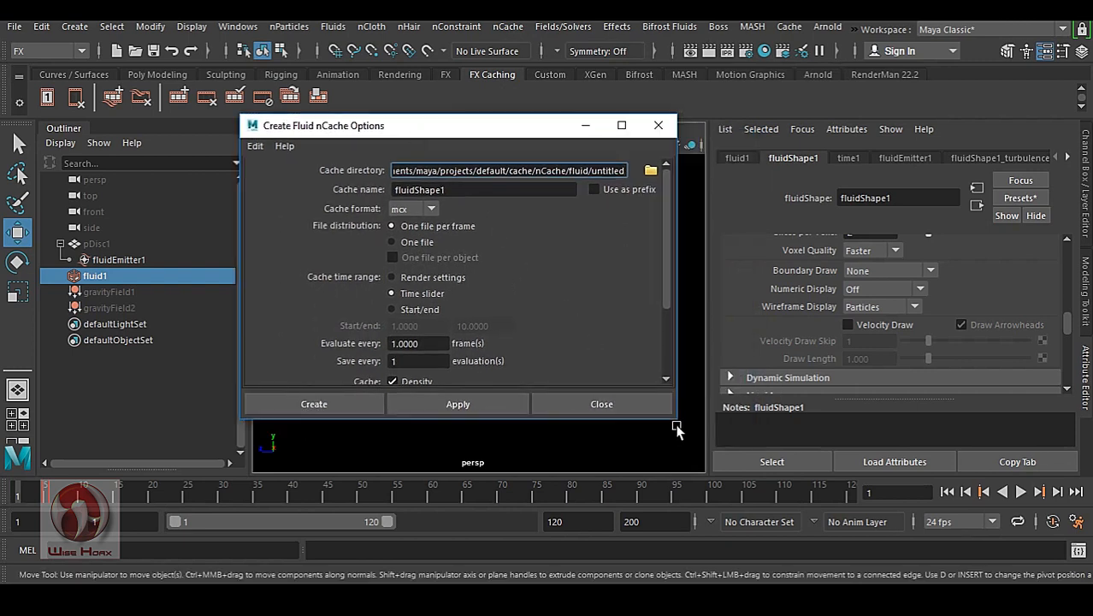
{"action": "left_click_drag", "start_coordinate": [674, 418], "coordinate": [813, 506]}
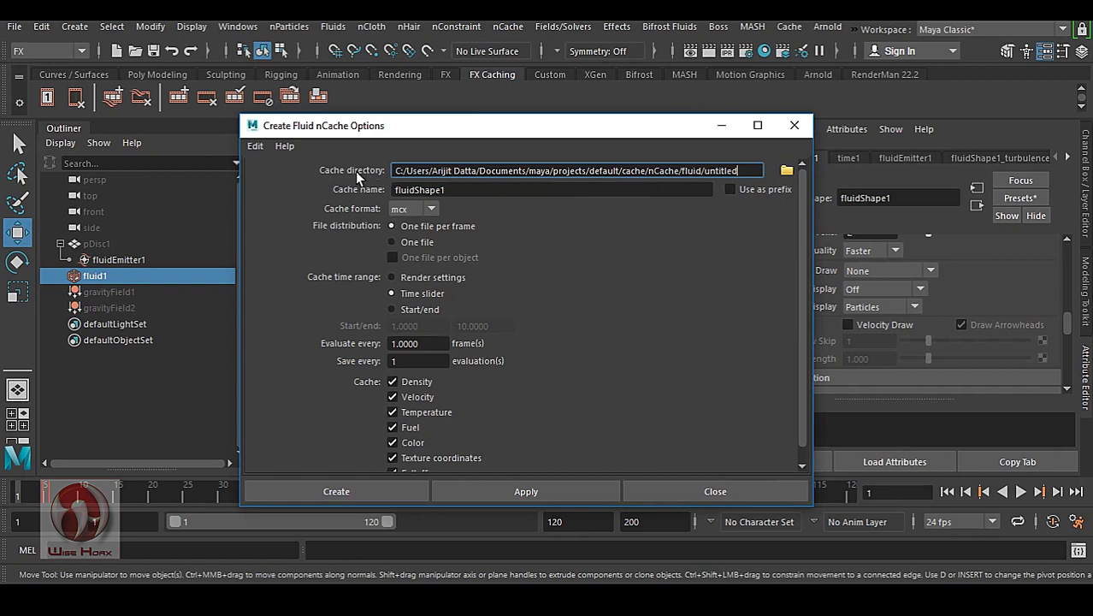
- Create a folder named Cache on the Desktop and set it as the cache directory
{"action": "left_click", "coordinate": [787, 170]}
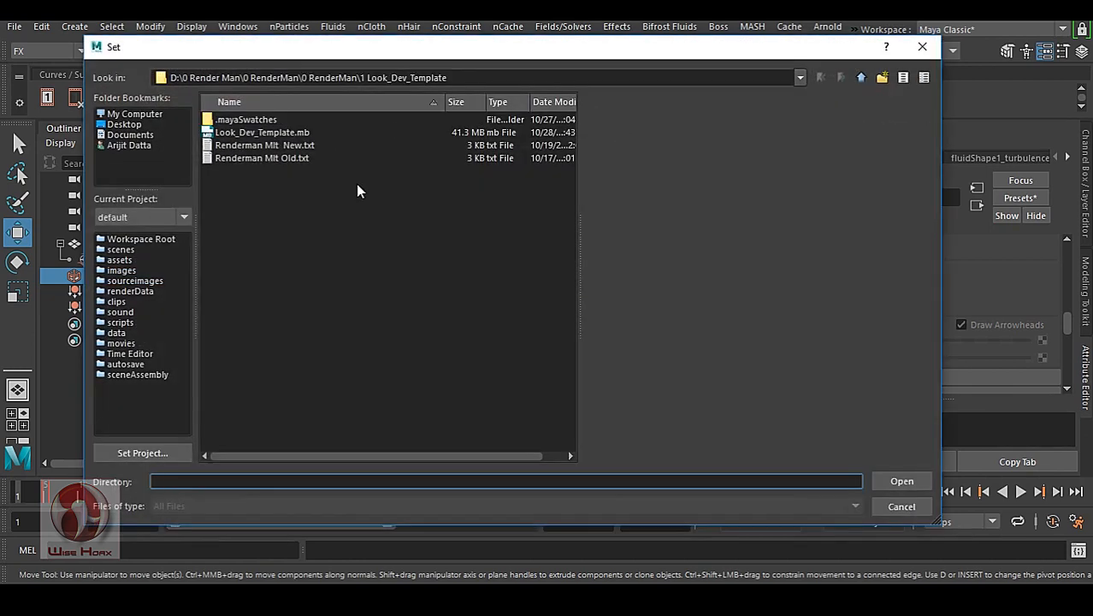
{"action": "left_click", "coordinate": [145, 124]}
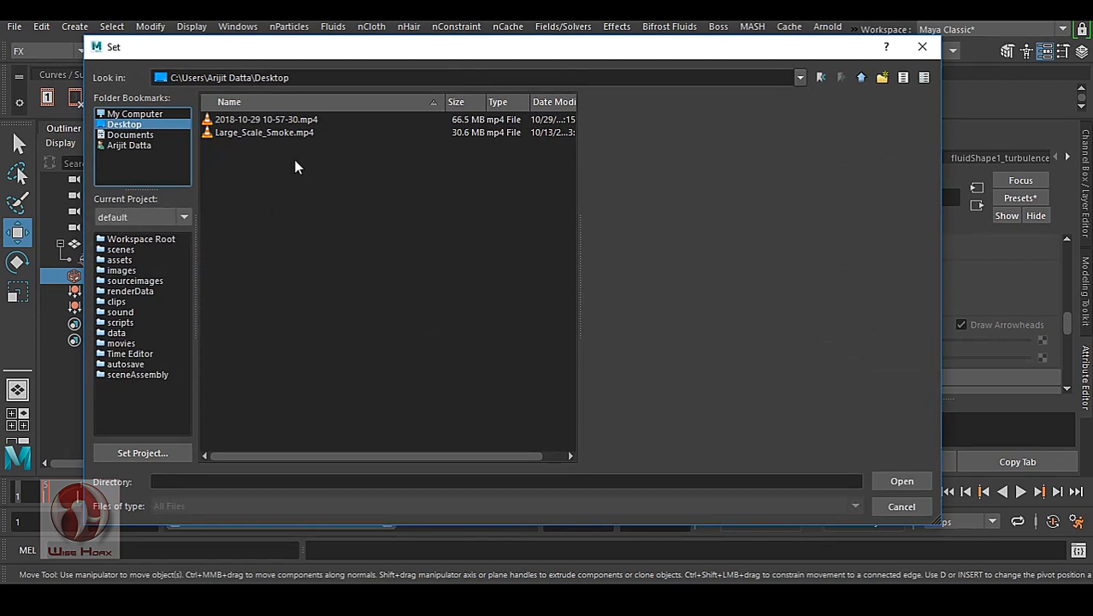
{"action": "left_click", "coordinate": [880, 80]}
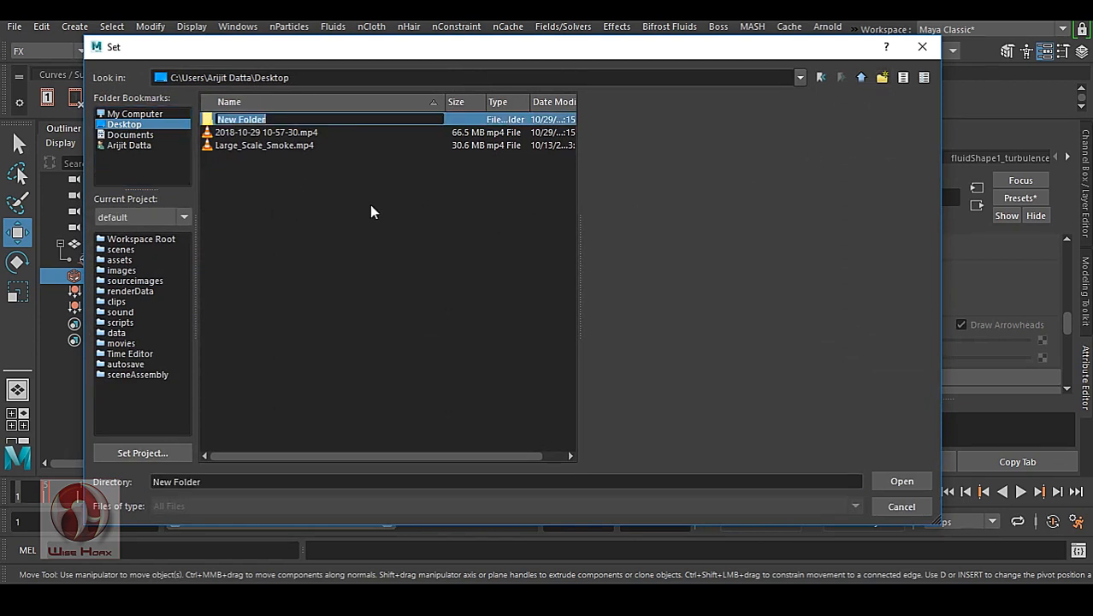
{"action": "type", "text": "Cache"}
{"action": "key", "text": "Return"}
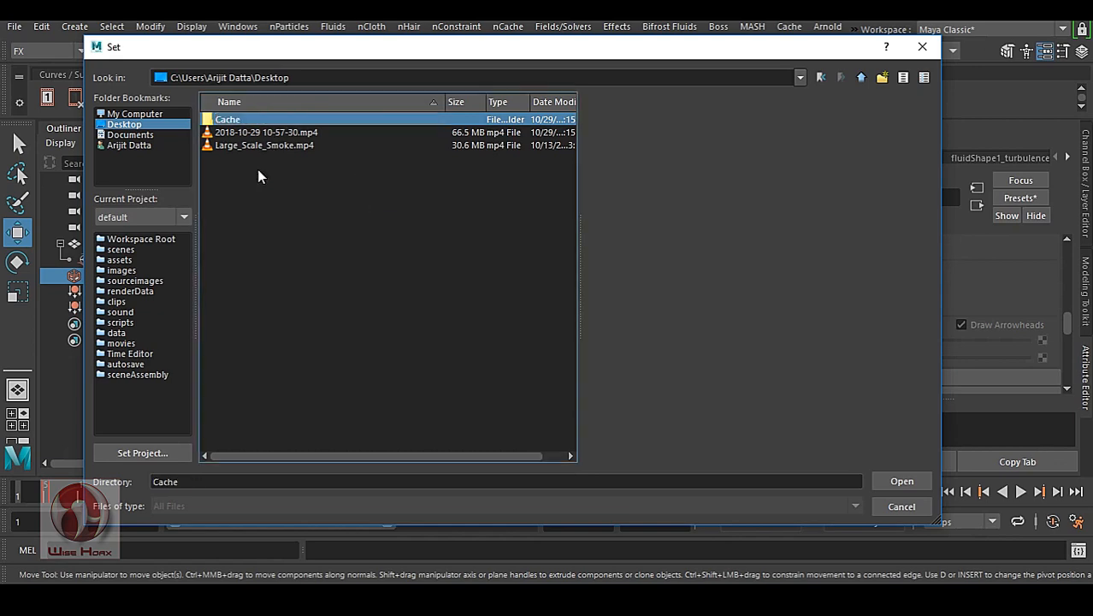
{"action": "double_click", "coordinate": [233, 121]}
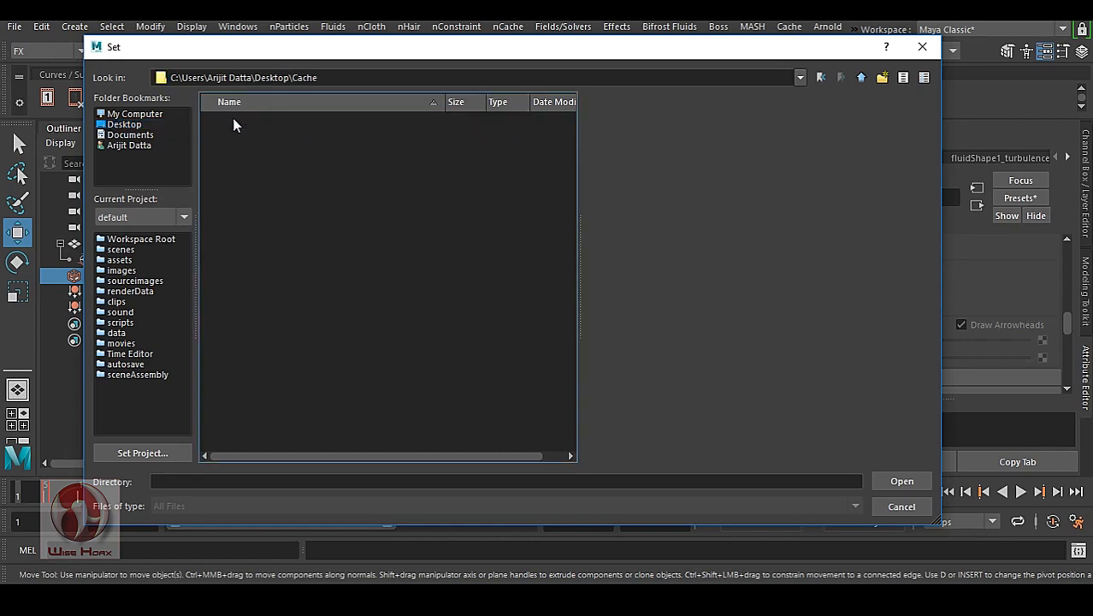
{"action": "left_click", "coordinate": [903, 481]}
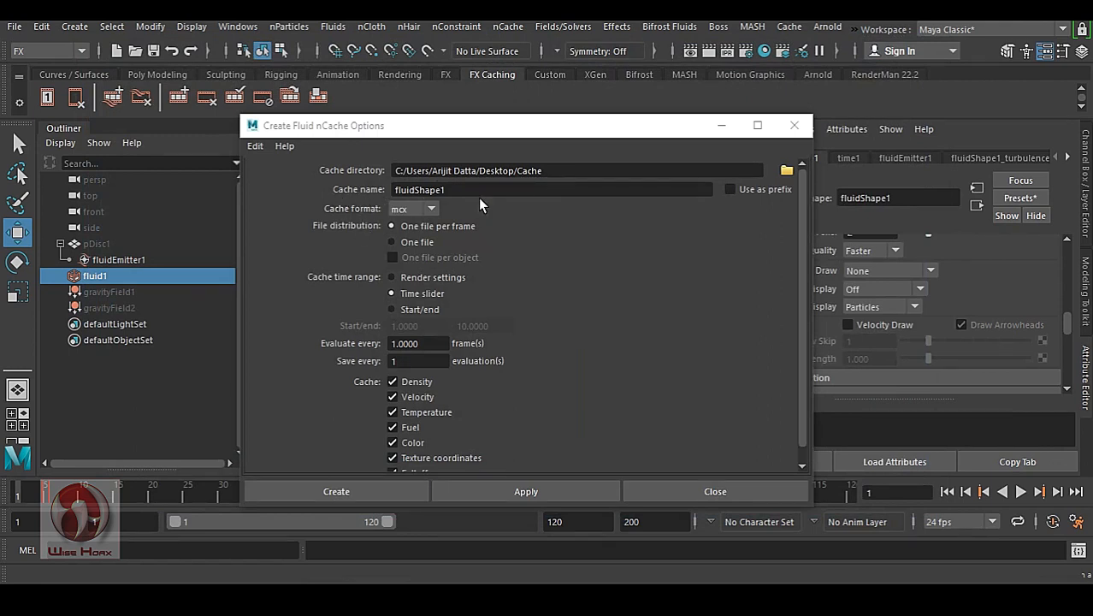
- Try the cache name Smoke and the One file distribution, and return the distribution to One file per frame
{"action": "left_click_drag", "start_coordinate": [476, 191], "coordinate": [353, 187]}
{"action": "type", "text": "Smoke"}
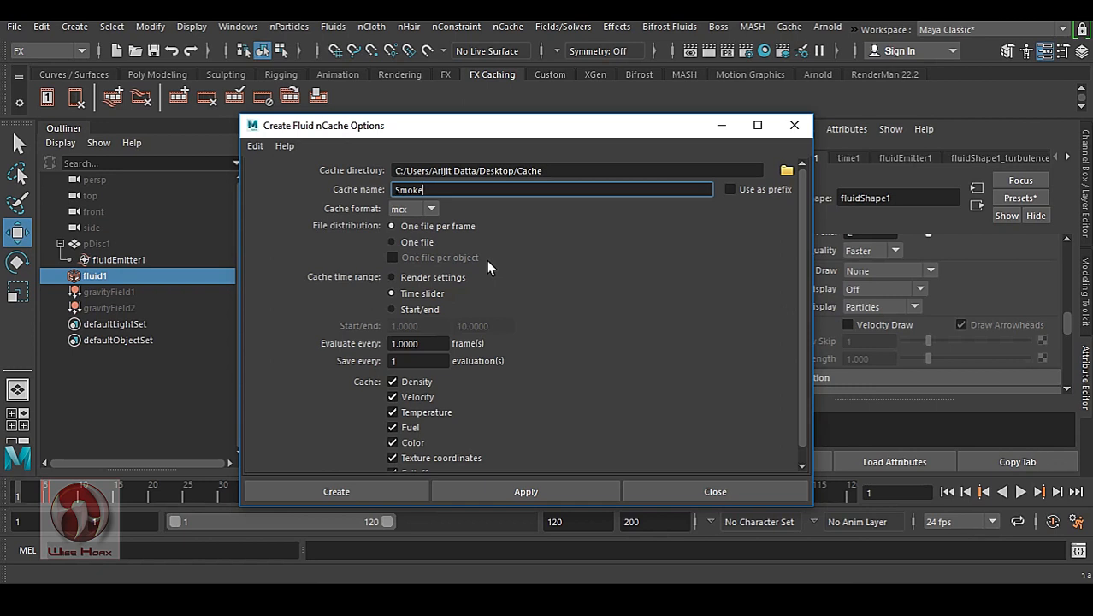
{"action": "left_click", "coordinate": [422, 242]}
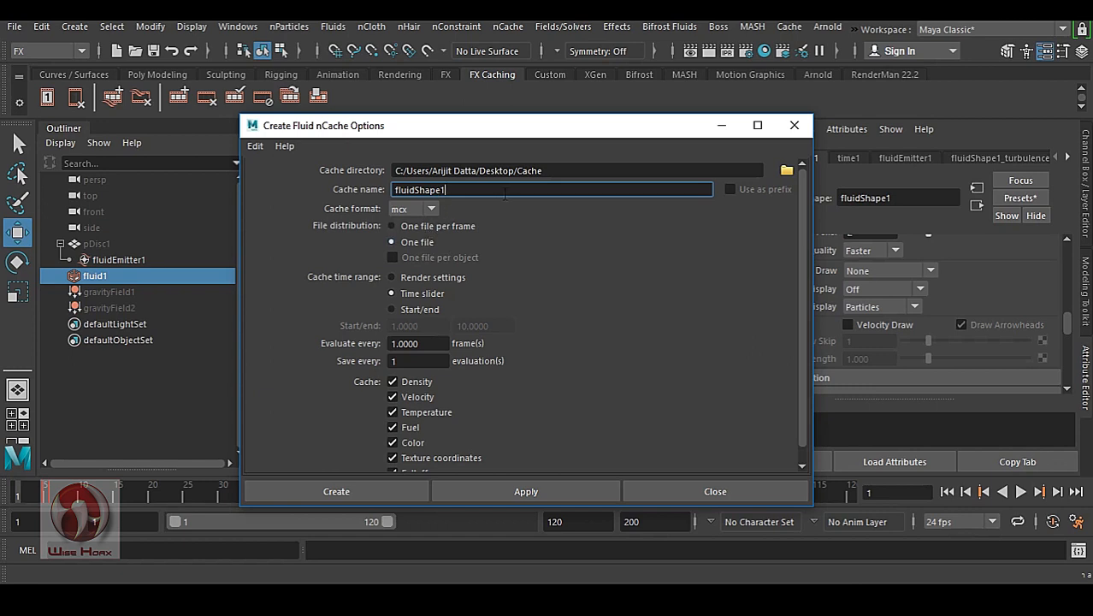
{"action": "left_click", "coordinate": [470, 226]}
- Exclude Temperature, Fuel, Color and Texture coordinates from the cached data and create the fluid cache
{"action": "scroll", "coordinate": [502, 317], "scroll_direction": "down", "scroll_amount": 1}
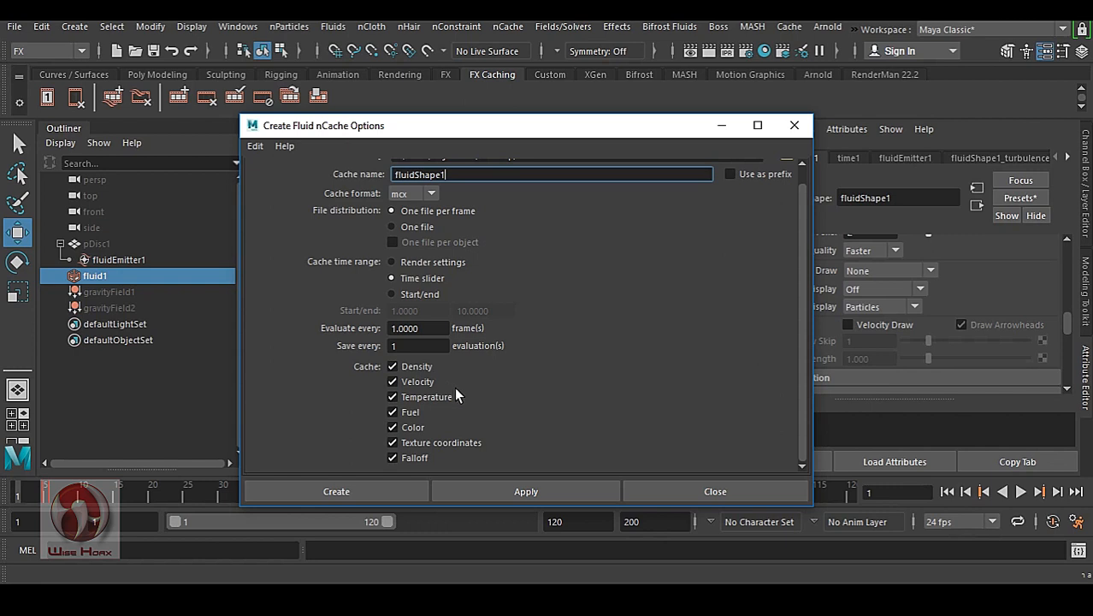
{"action": "left_click", "coordinate": [414, 399]}
{"action": "left_click", "coordinate": [414, 414]}
{"action": "left_click", "coordinate": [414, 429]}
{"action": "scroll", "coordinate": [438, 377], "scroll_direction": "up", "scroll_amount": 1}
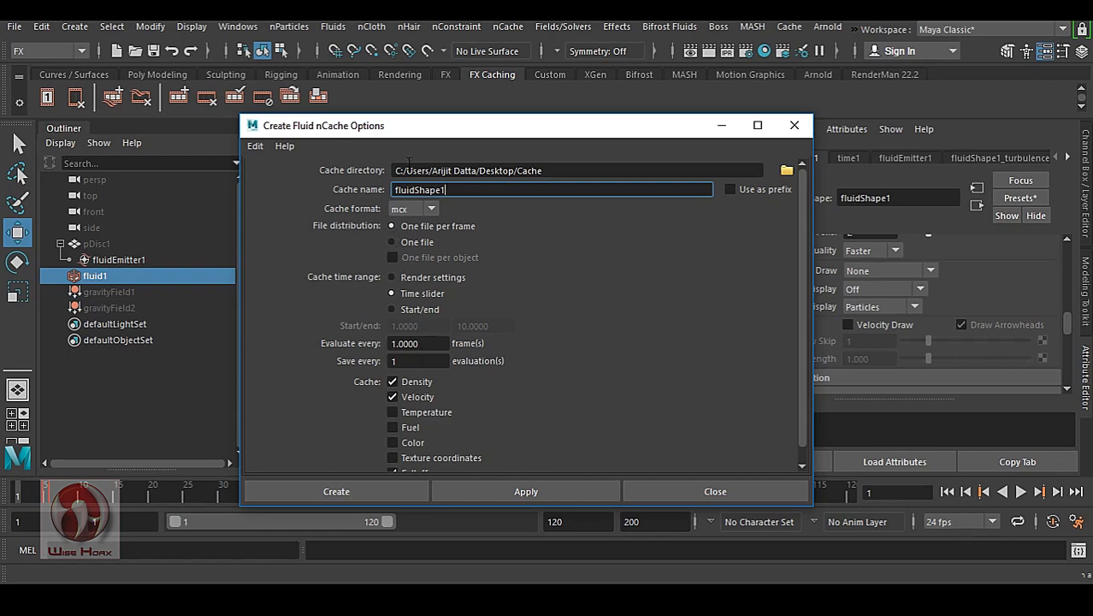
{"action": "left_click_drag", "start_coordinate": [413, 128], "coordinate": [422, 105]}
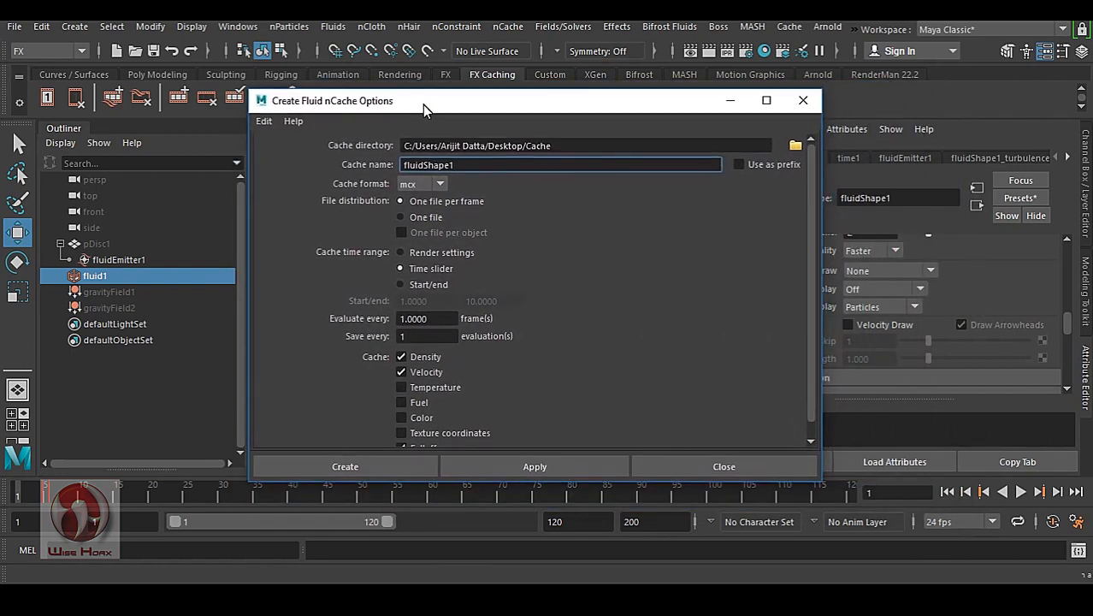
{"action": "left_click", "coordinate": [343, 468]}
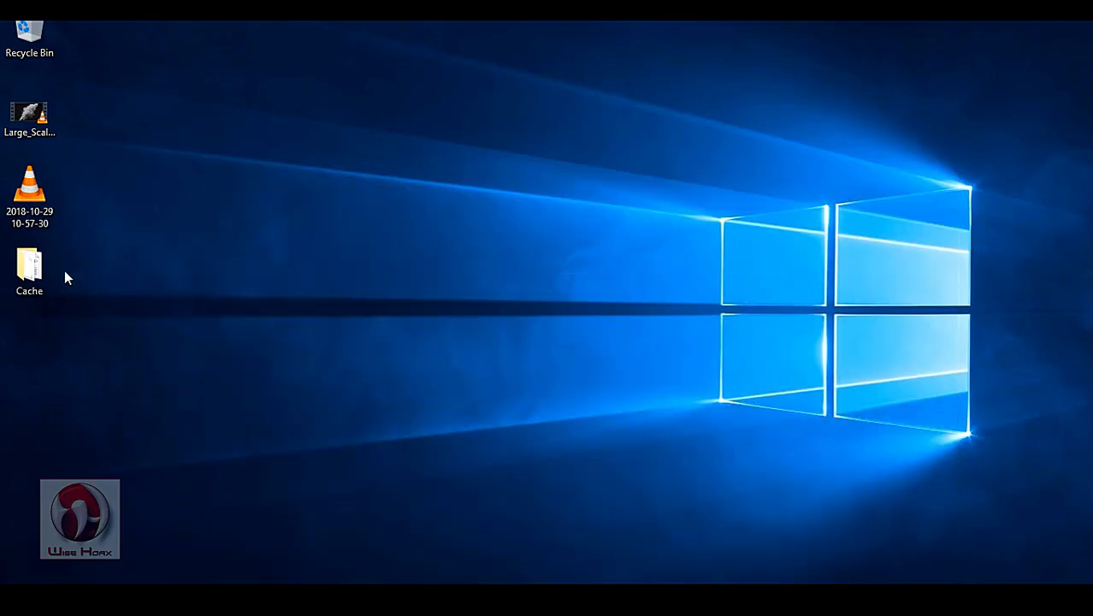
- Open the Cache folder on the Desktop in File Explorer, look through the cached frame files, and close the window
{"action": "double_click", "coordinate": [29, 269]}
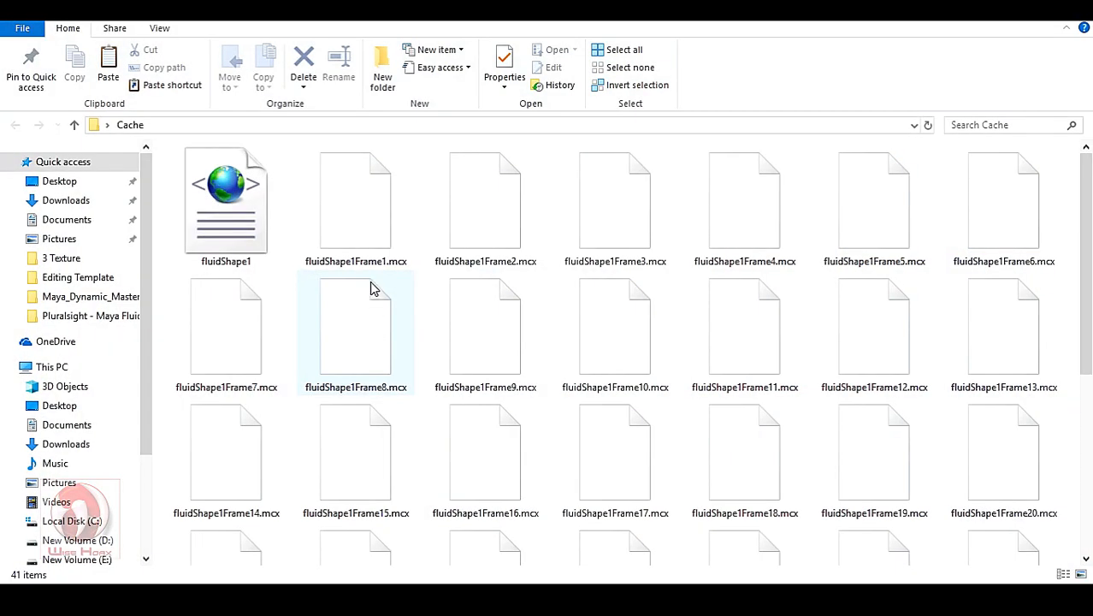
{"action": "scroll", "coordinate": [742, 390], "scroll_direction": "down", "scroll_amount": 4}
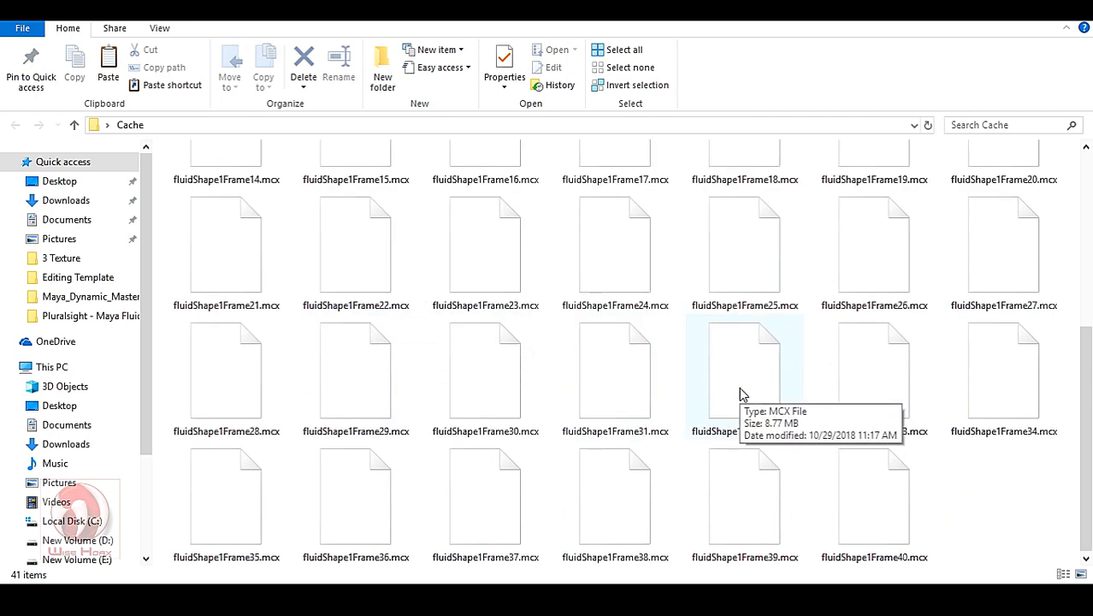
{"action": "left_click", "coordinate": [1076, 19]}
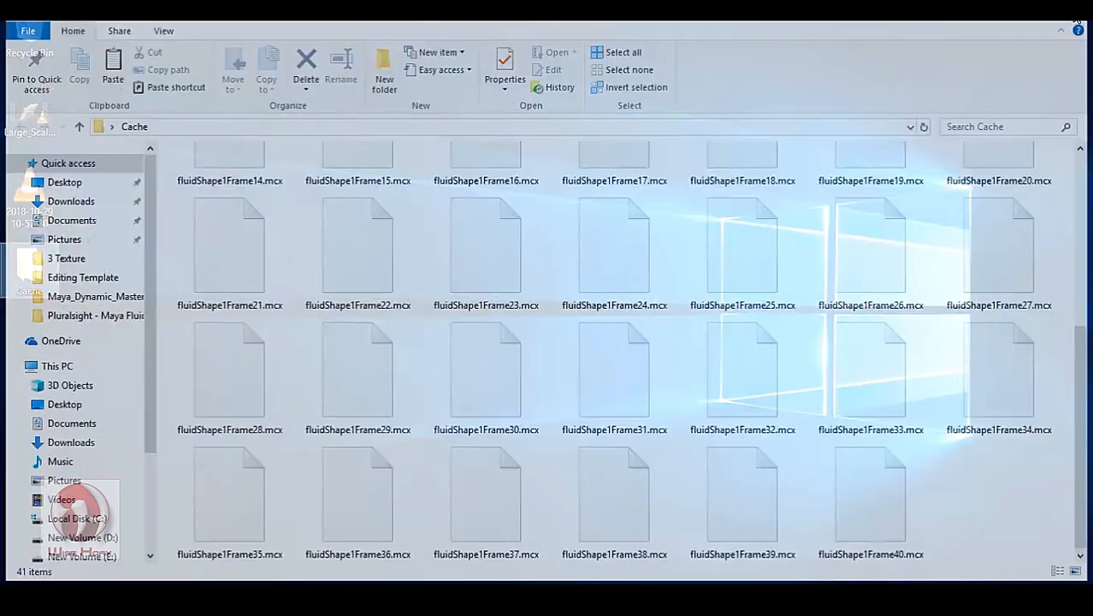
- Switch back to Maya, make frame 31 current on the timeline and open the Playblast options
{"action": "left_click", "coordinate": [507, 549]}
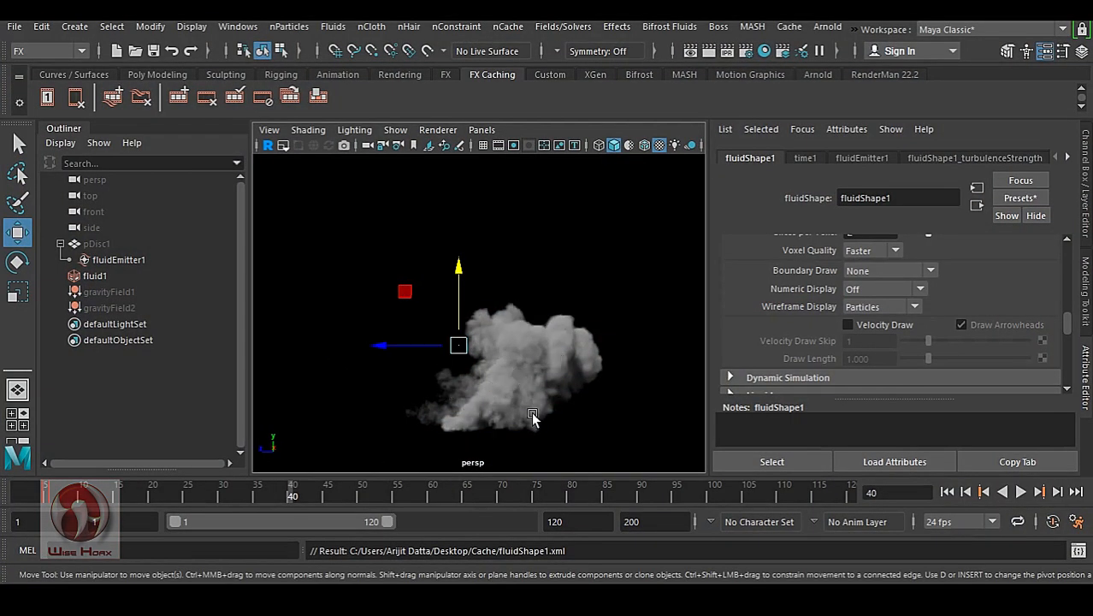
{"action": "left_click", "coordinate": [229, 498]}
{"action": "right_click", "coordinate": [229, 499]}
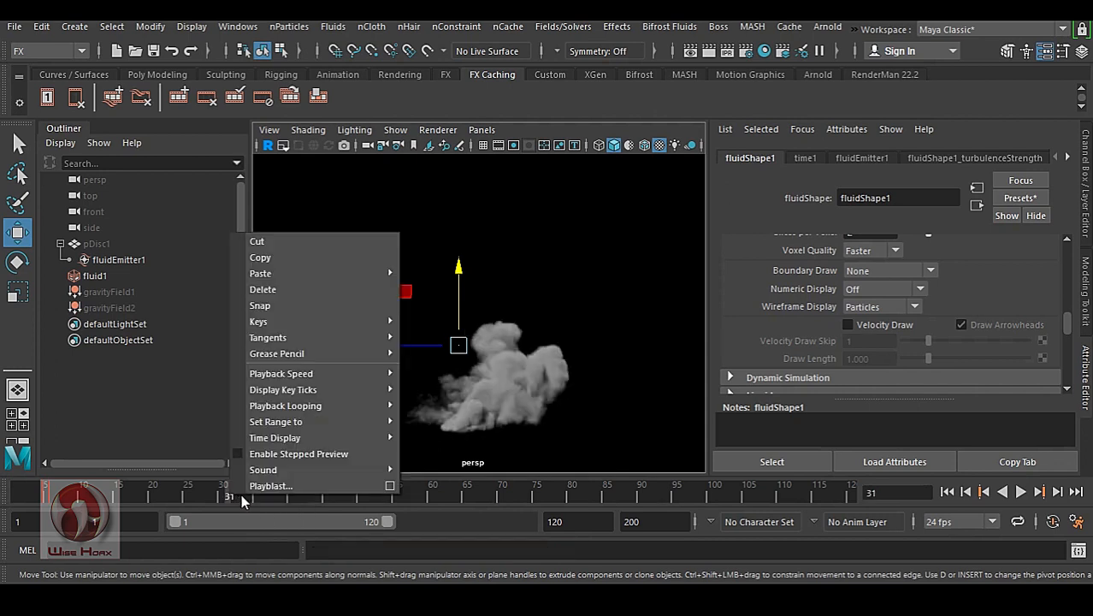
{"action": "left_click", "coordinate": [390, 486]}
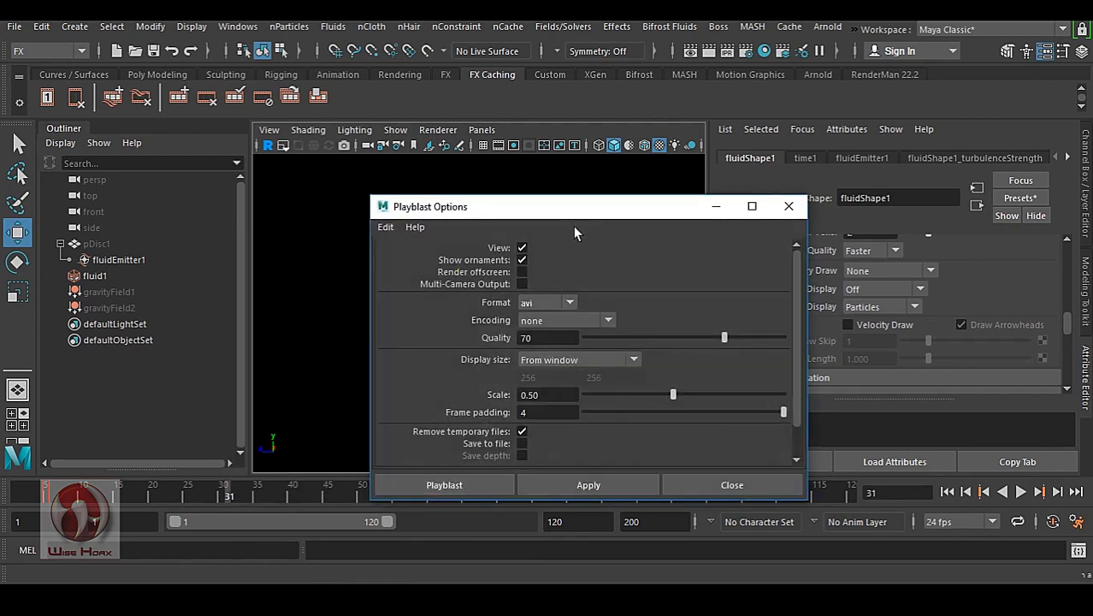
{"action": "left_click_drag", "start_coordinate": [573, 212], "coordinate": [511, 159]}
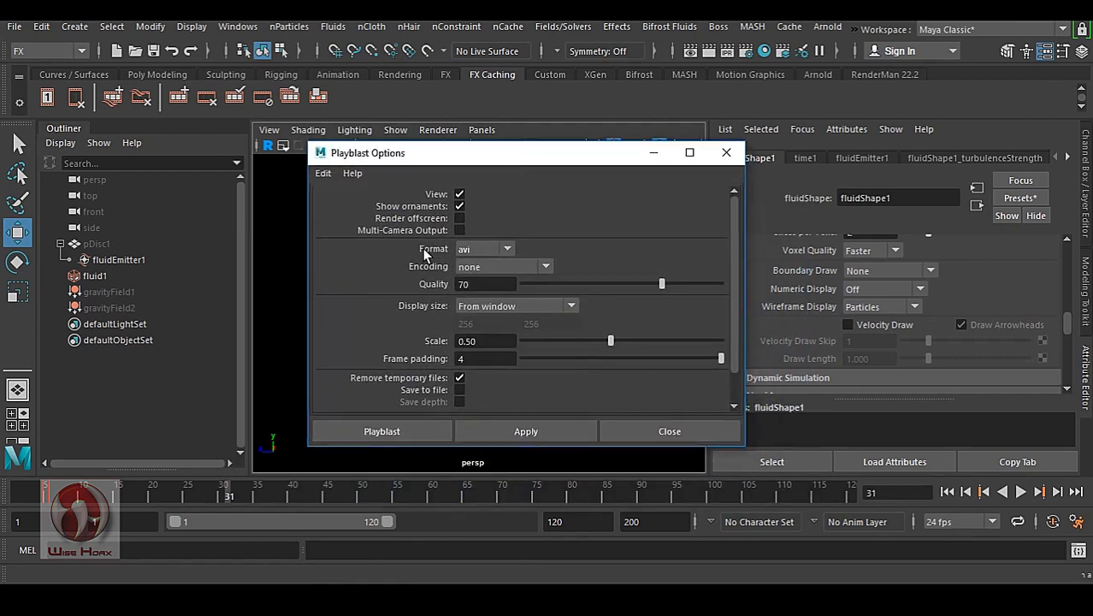
- Set the playblast format to image with maya encoding and the scale to 1.00
{"action": "left_click", "coordinate": [484, 254]}
{"action": "left_click", "coordinate": [482, 283]}
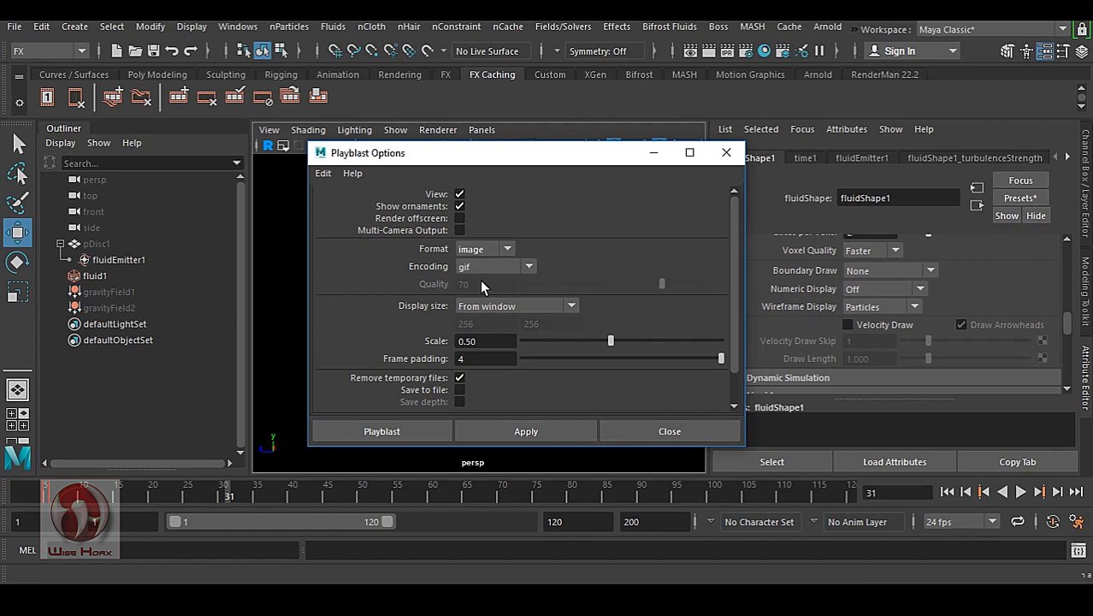
{"action": "left_click", "coordinate": [479, 267]}
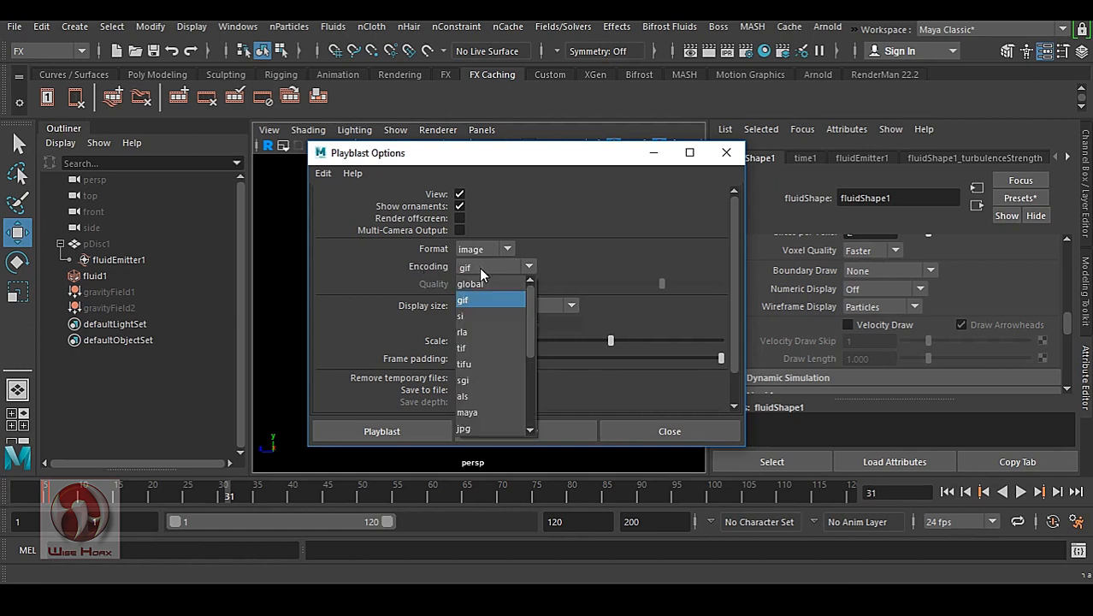
{"action": "left_click", "coordinate": [481, 407]}
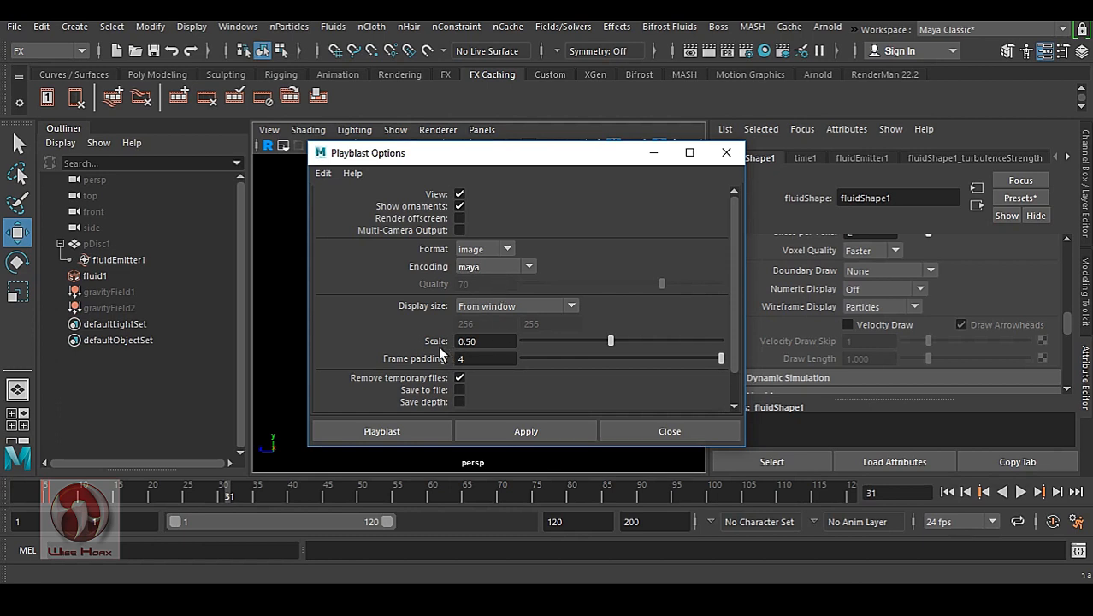
{"action": "left_click_drag", "start_coordinate": [606, 341], "coordinate": [762, 346]}
- Enable saving the playblast to file under the name Smoke in the Desktop's Cache folder, and run the playblast
{"action": "left_click", "coordinate": [460, 391]}
{"action": "scroll", "coordinate": [528, 386], "scroll_direction": "down", "scroll_amount": 1}
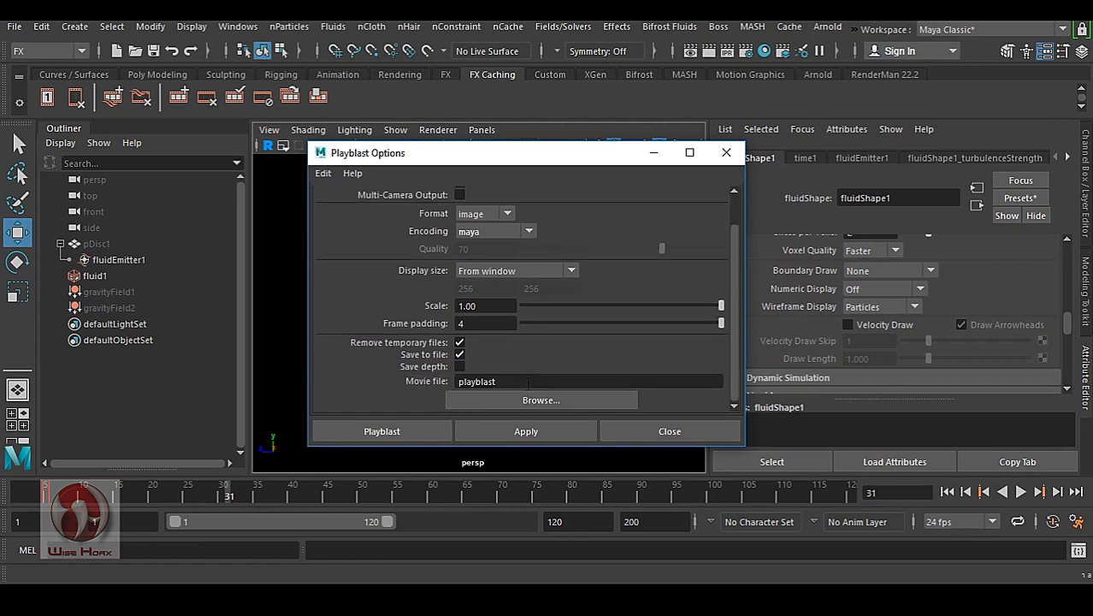
{"action": "left_click", "coordinate": [542, 400]}
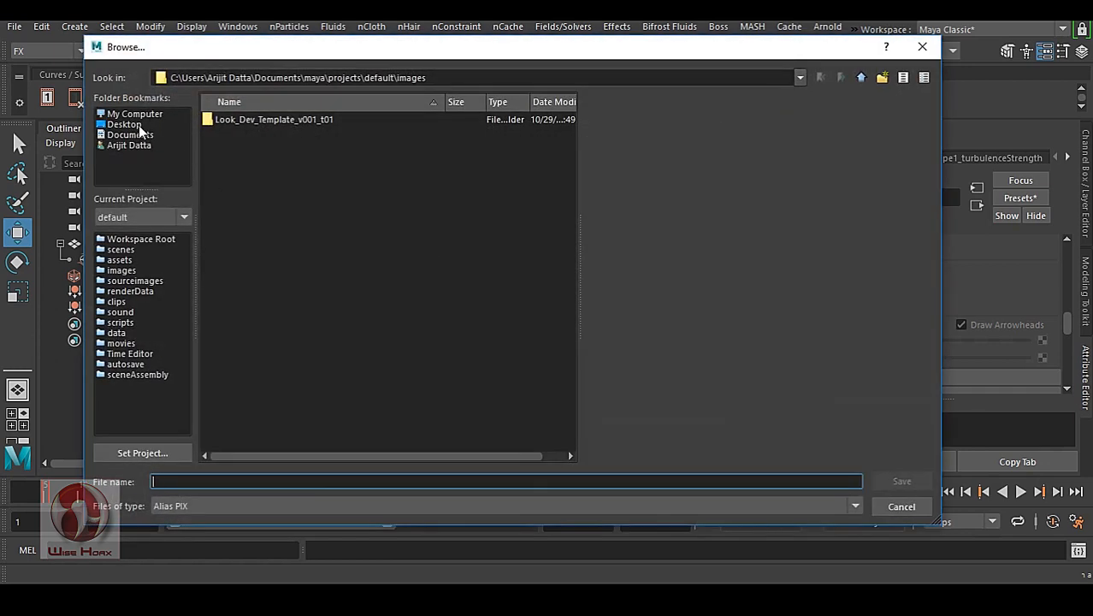
{"action": "left_click", "coordinate": [124, 125]}
{"action": "double_click", "coordinate": [223, 119]}
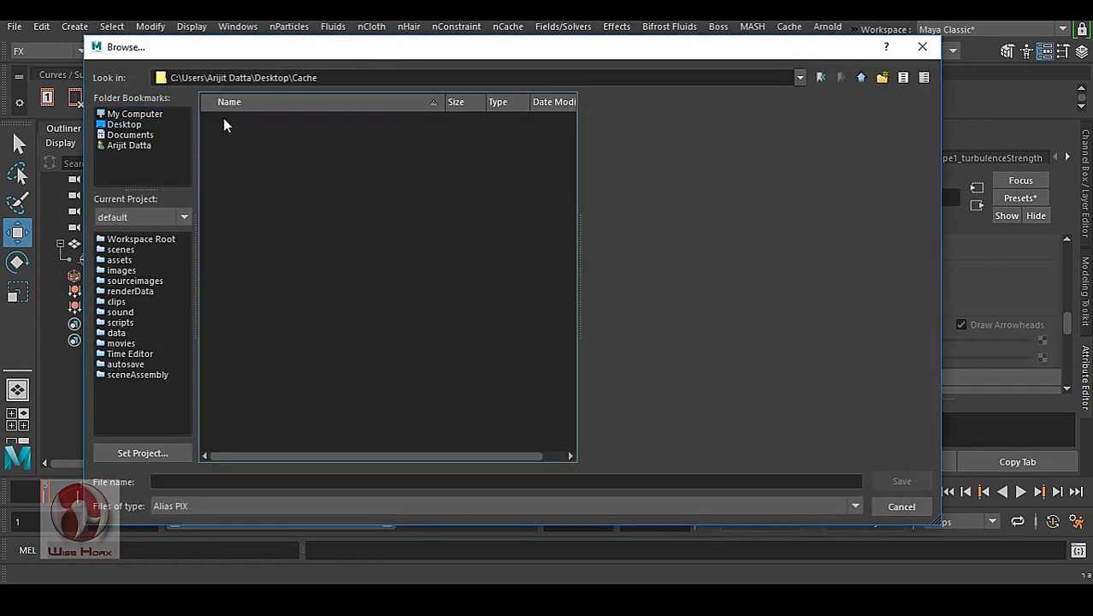
{"action": "left_click", "coordinate": [646, 484]}
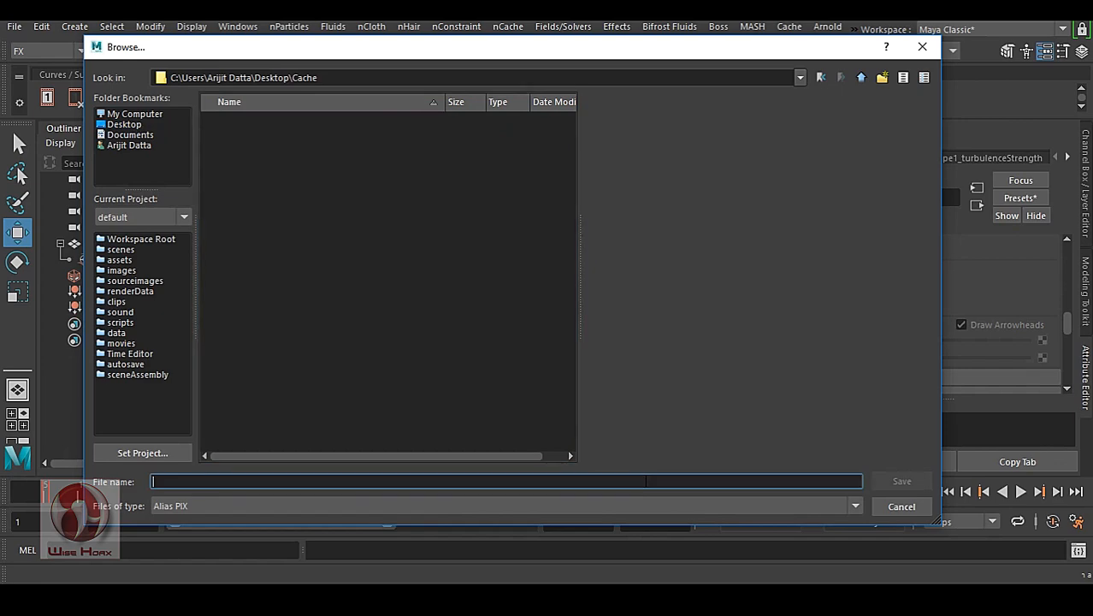
{"action": "type", "text": "Smoke"}
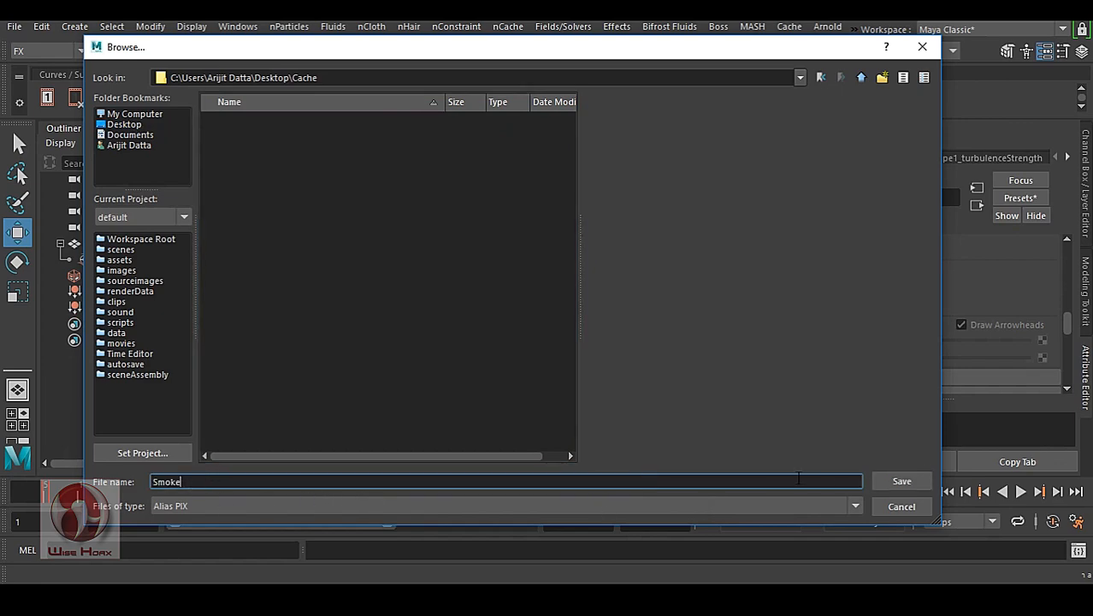
{"action": "left_click", "coordinate": [896, 481]}
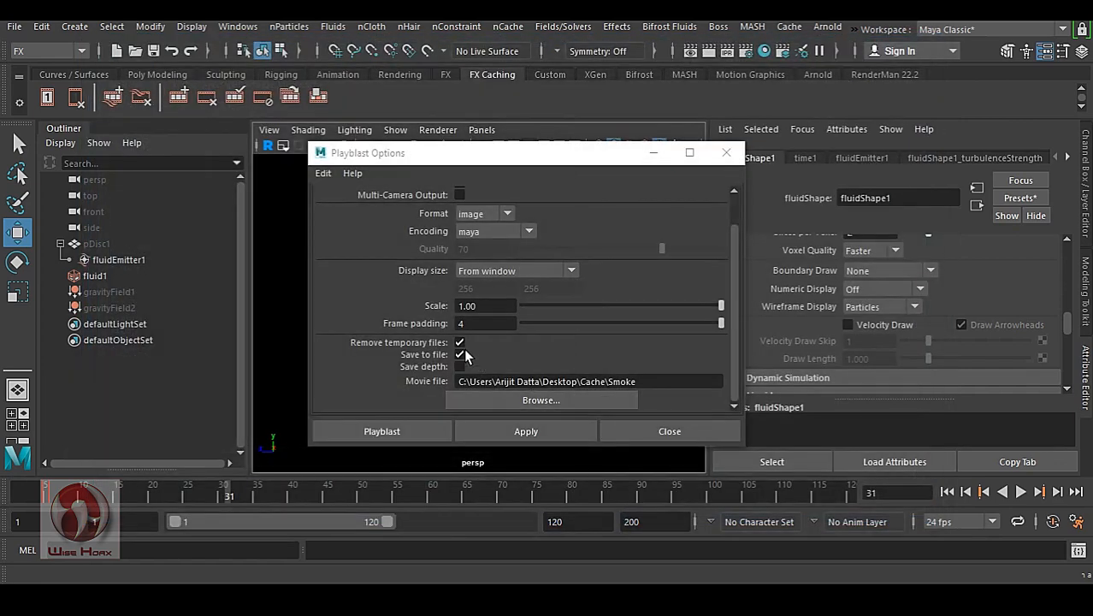
{"action": "left_click", "coordinate": [387, 431]}
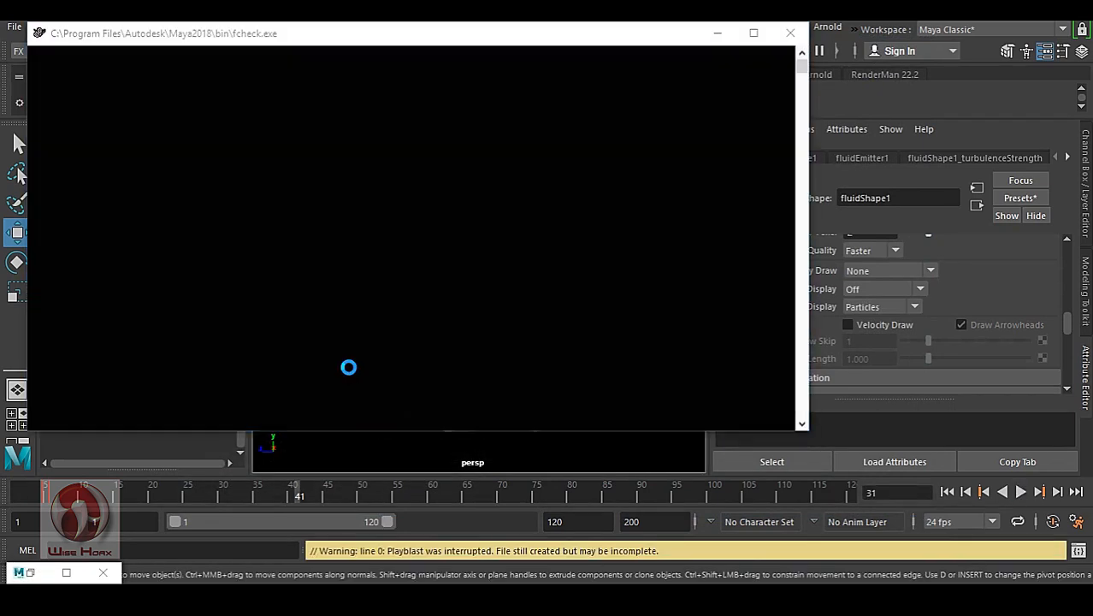